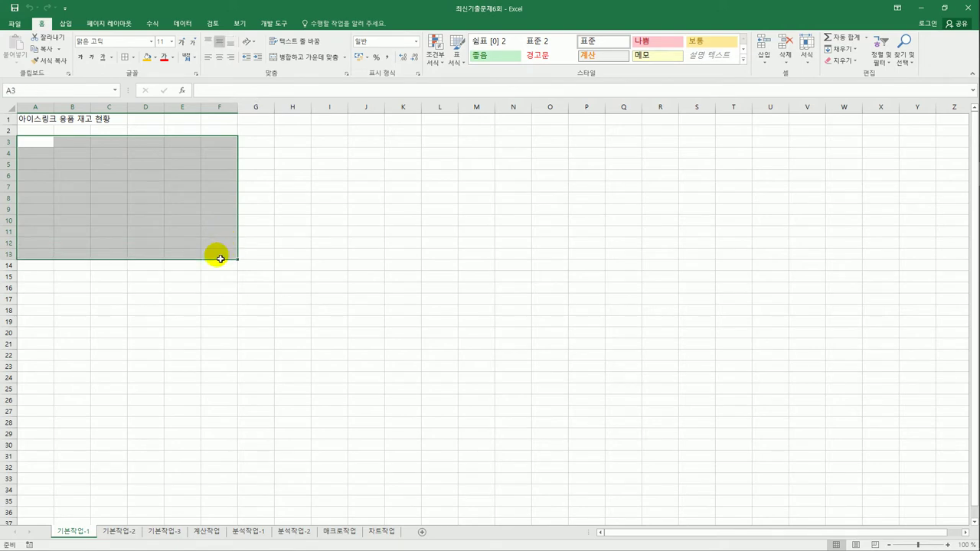
- On the 기본작업-2 sheet, merge and center the title across A1:G1
{"action": "left_click", "coordinate": [133, 534]}
{"action": "left_click", "coordinate": [165, 439]}
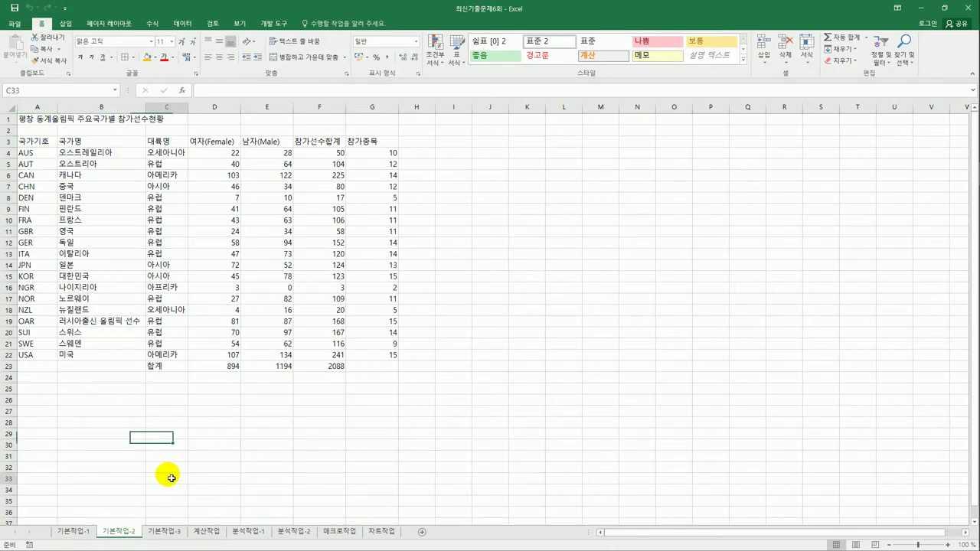
{"action": "left_click", "coordinate": [172, 478]}
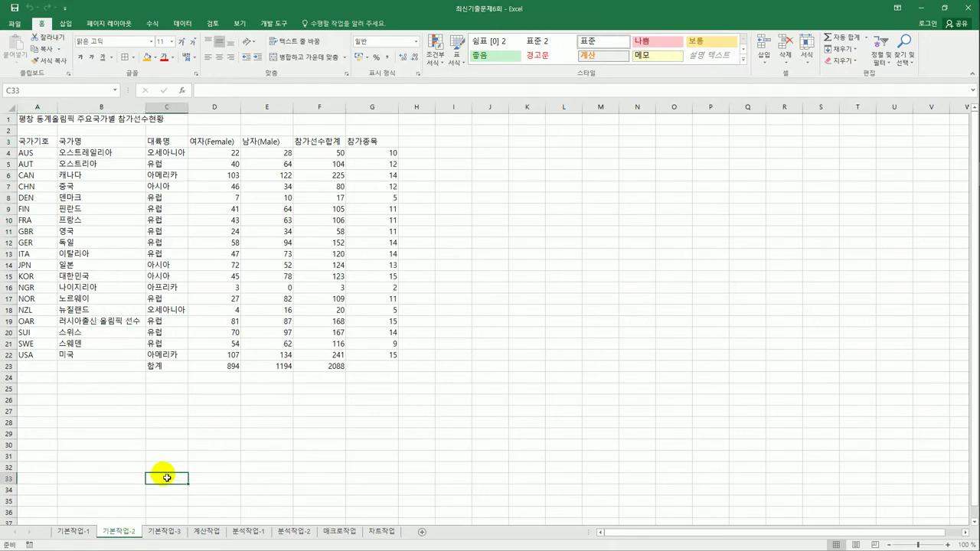
{"action": "left_click", "coordinate": [29, 121]}
{"action": "left_click_drag", "start_coordinate": [32, 124], "coordinate": [371, 121]}
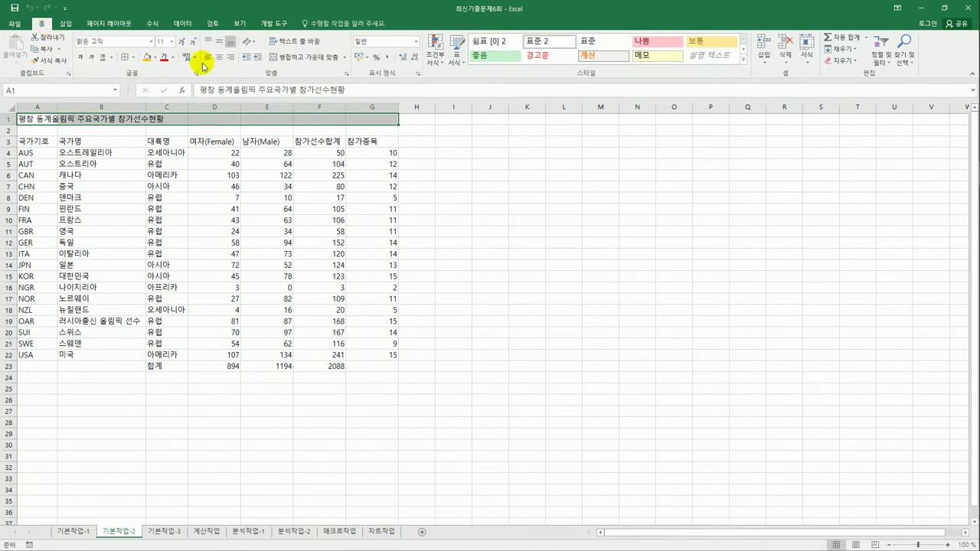
{"action": "left_click", "coordinate": [302, 64]}
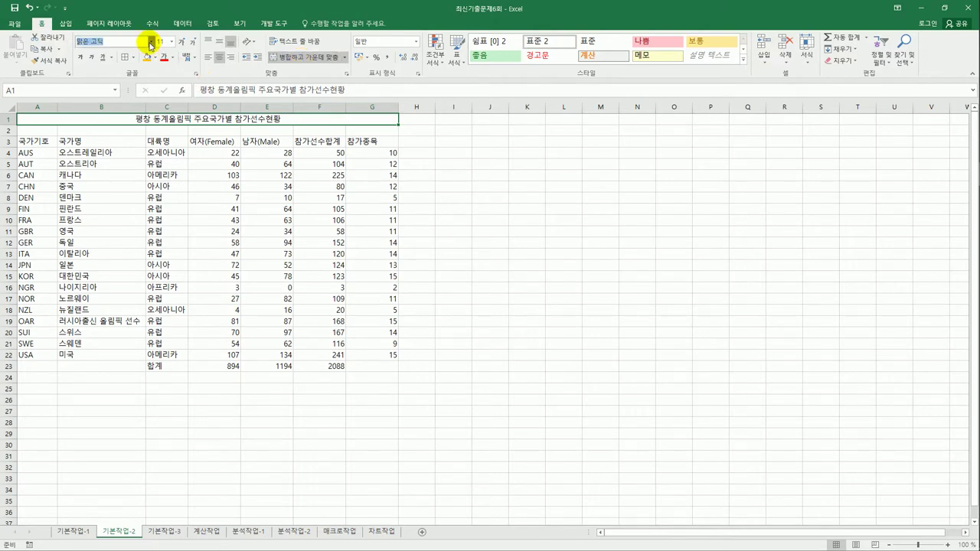
- Set the merged title in A1 to the 굴림 font at size 20
{"action": "left_click", "coordinate": [151, 43]}
{"action": "left_click", "coordinate": [150, 285]}
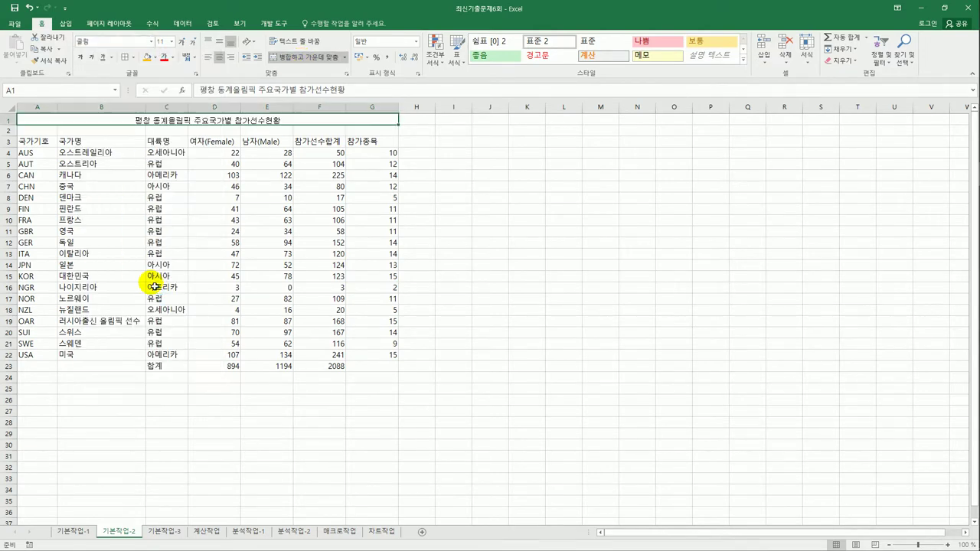
{"action": "left_click", "coordinate": [172, 41]}
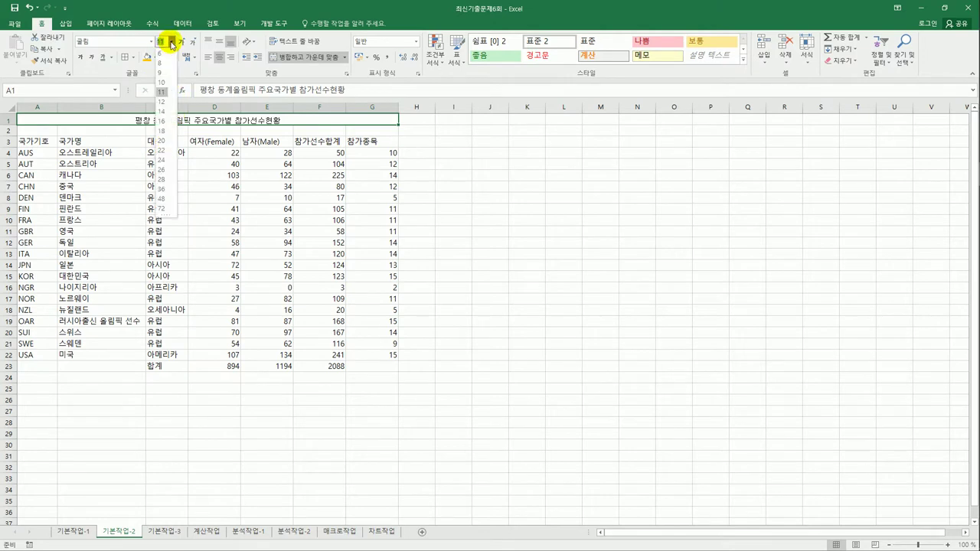
{"action": "left_click", "coordinate": [162, 142]}
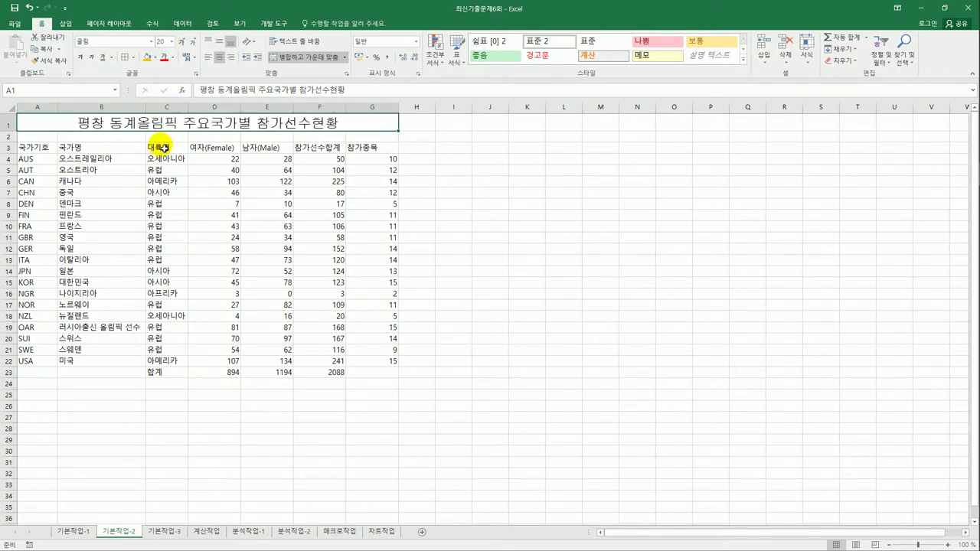
- Make the title in A1 bold and give its text the standard blue color
{"action": "left_click", "coordinate": [79, 58]}
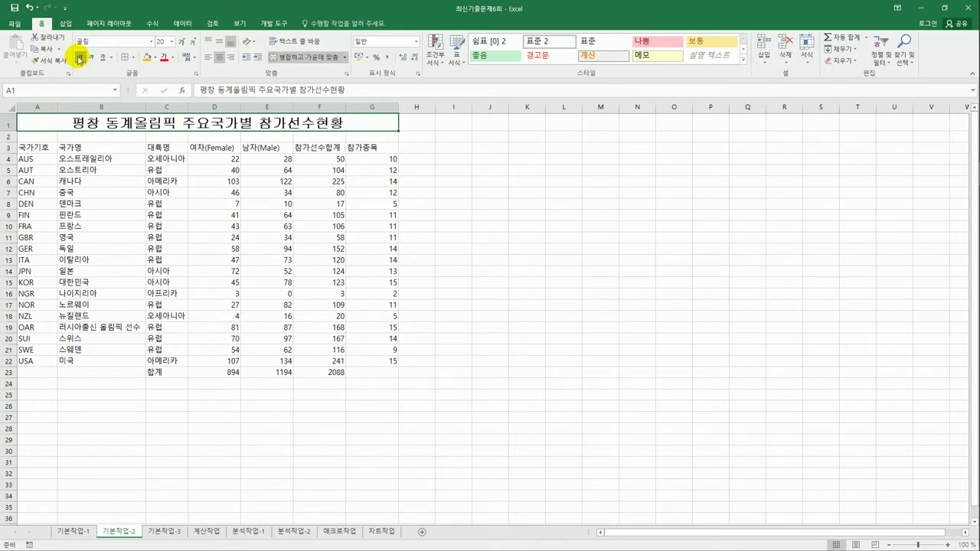
{"action": "left_click", "coordinate": [174, 58]}
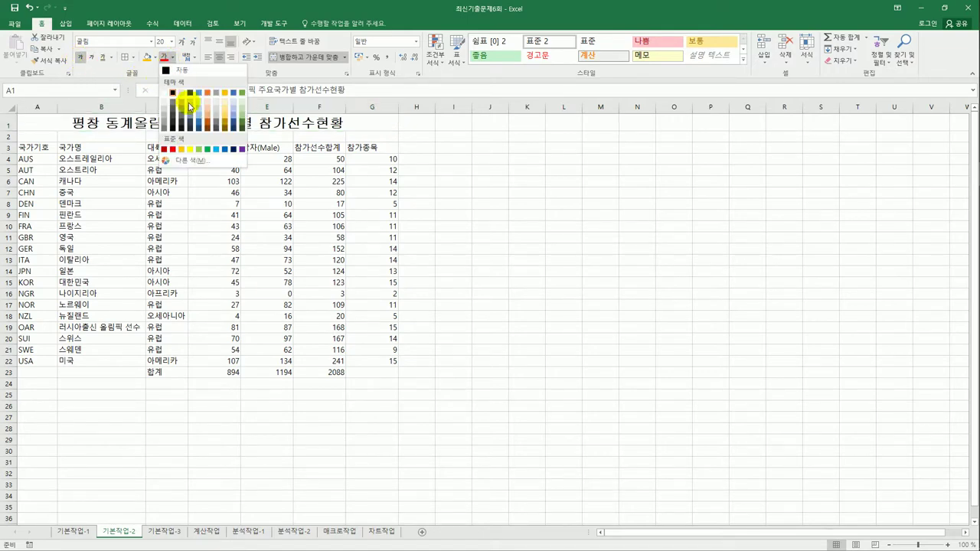
{"action": "left_click", "coordinate": [225, 151]}
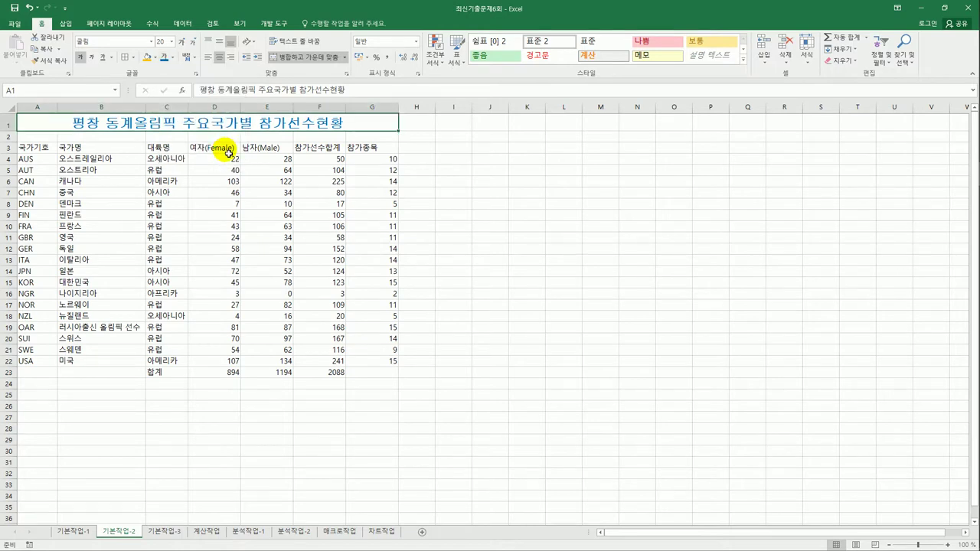
{"action": "left_click", "coordinate": [562, 307]}
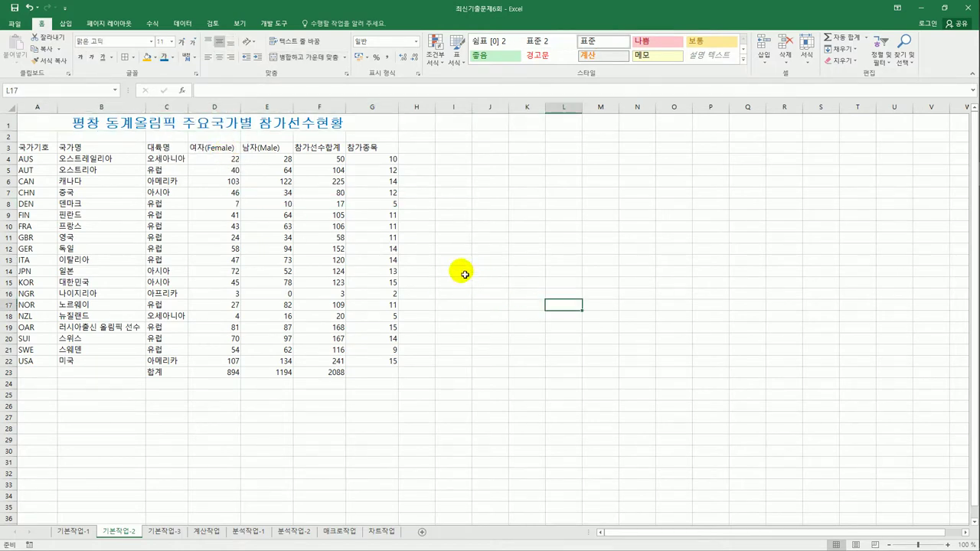
- Convert the heading 참가종목 in G3 to the Hanja 參加種目
{"action": "left_click", "coordinate": [373, 148]}
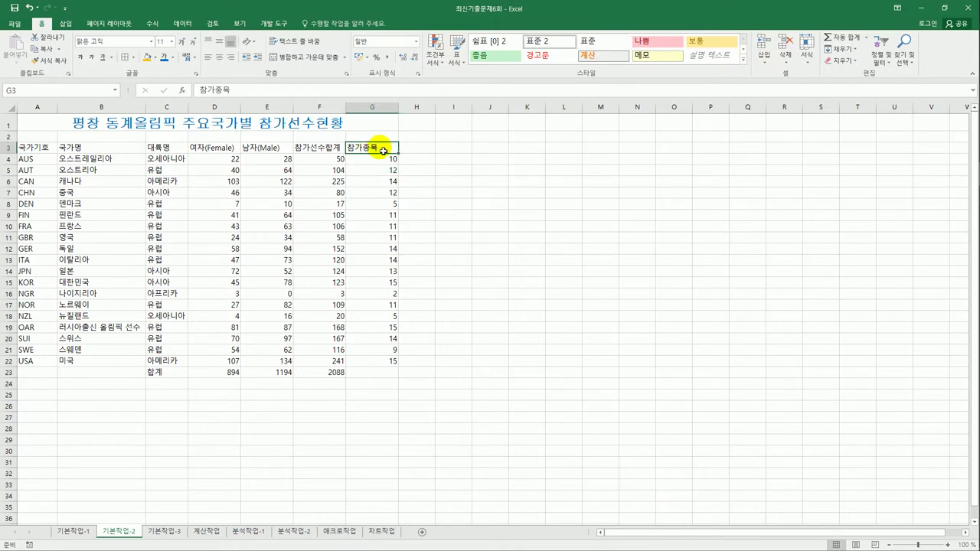
{"action": "double_click", "coordinate": [383, 151]}
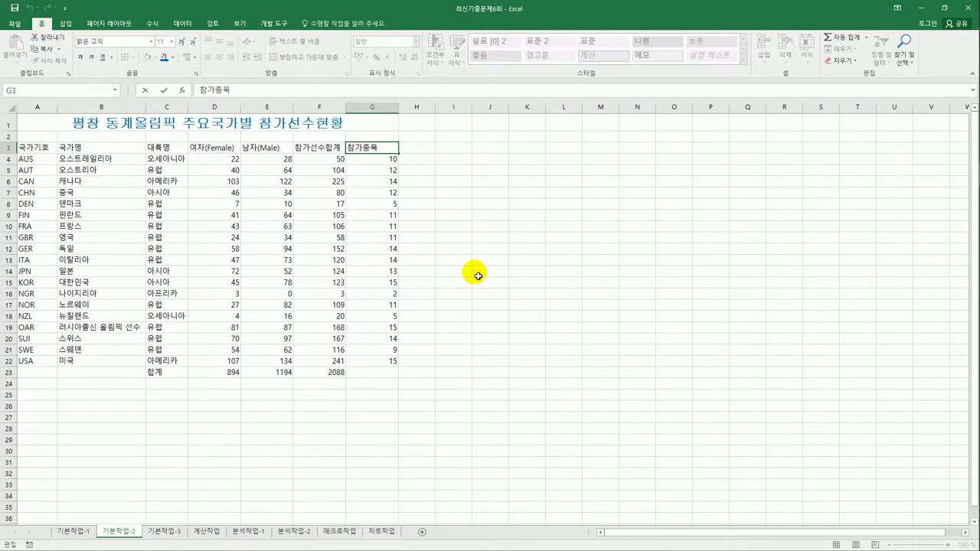
{"action": "key", "text": "Hangul_Hanja"}
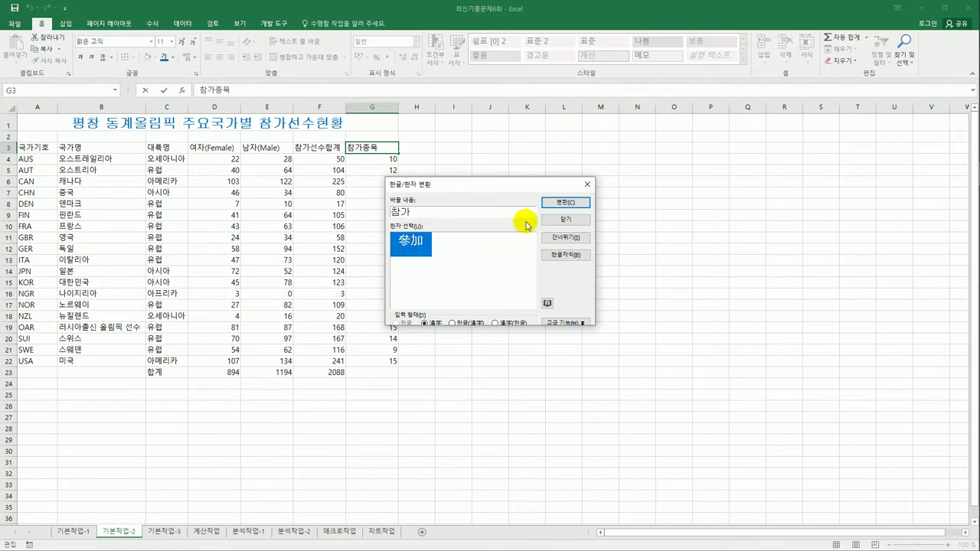
{"action": "left_click", "coordinate": [549, 203]}
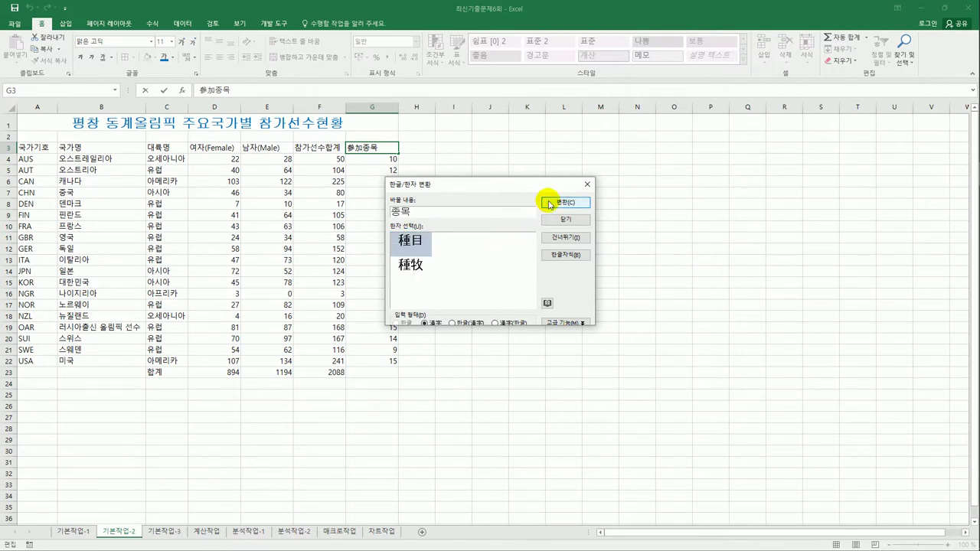
{"action": "left_click", "coordinate": [410, 241]}
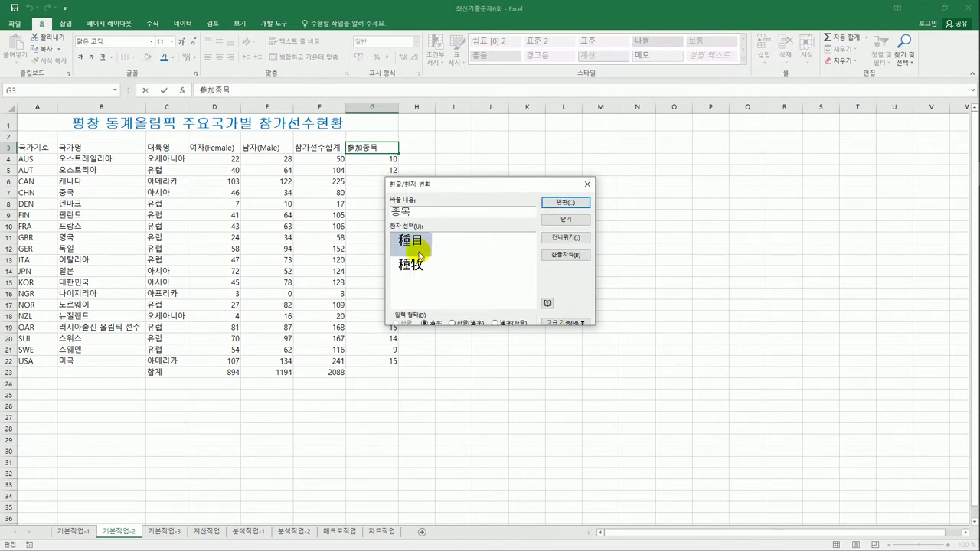
{"action": "left_click", "coordinate": [561, 205]}
{"action": "left_click", "coordinate": [561, 226]}
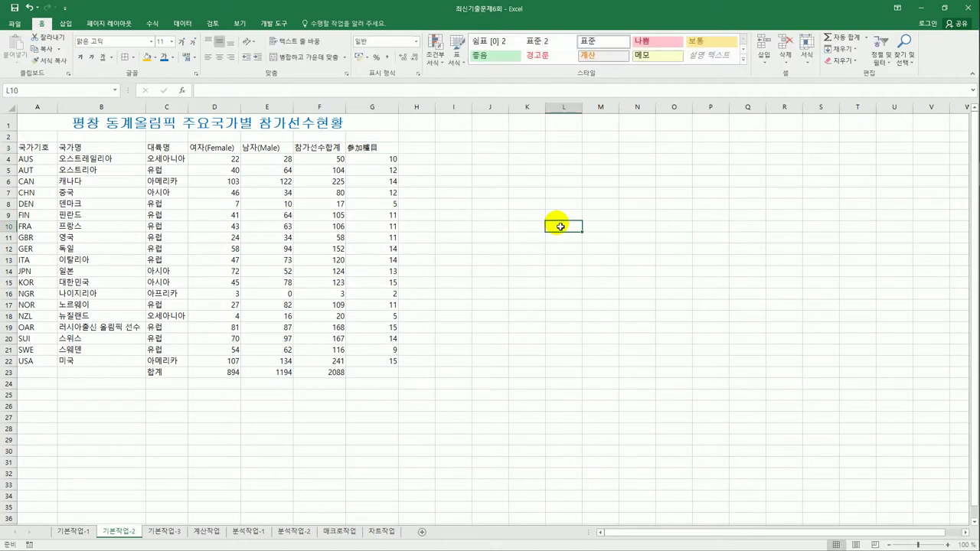
- Apply the custom number format #,##0명 to the athlete counts in D4:F23
{"action": "left_click", "coordinate": [224, 161]}
{"action": "mouse_move", "coordinate": [228, 164]}
{"action": "left_mouse_down"}
{"action": "mouse_move", "coordinate": [312, 315]}
{"action": "mouse_move", "coordinate": [330, 383]}
{"action": "mouse_move", "coordinate": [337, 373]}
{"action": "left_mouse_up"}
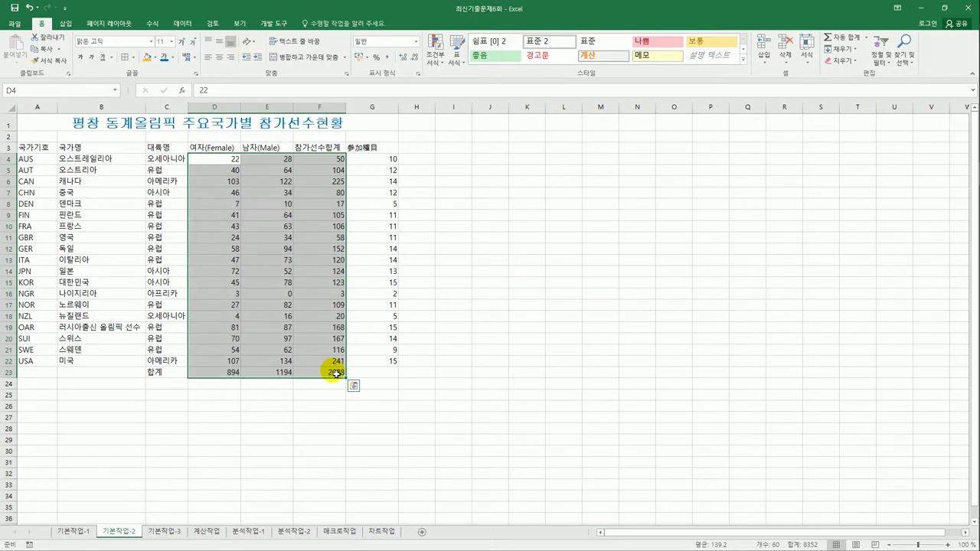
{"action": "right_click", "coordinate": [311, 230]}
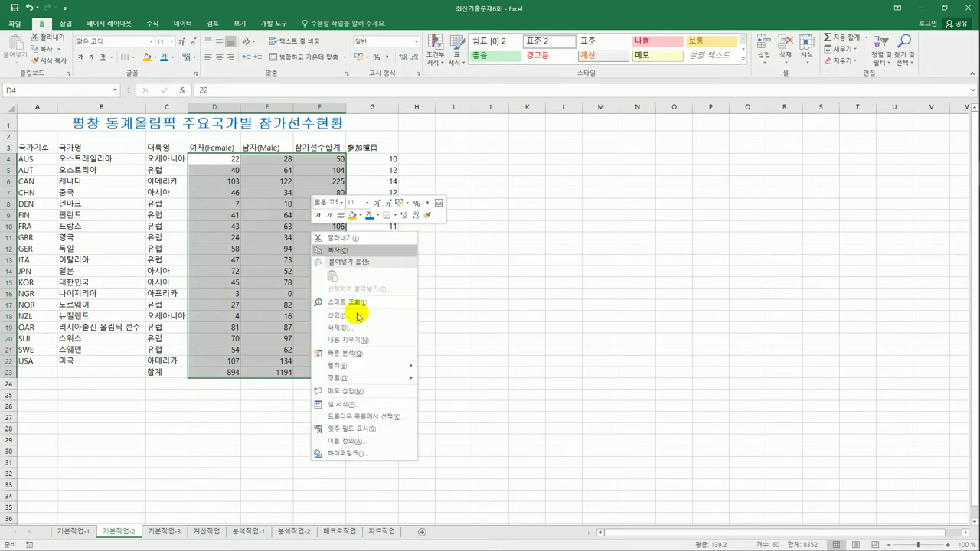
{"action": "left_click", "coordinate": [366, 405]}
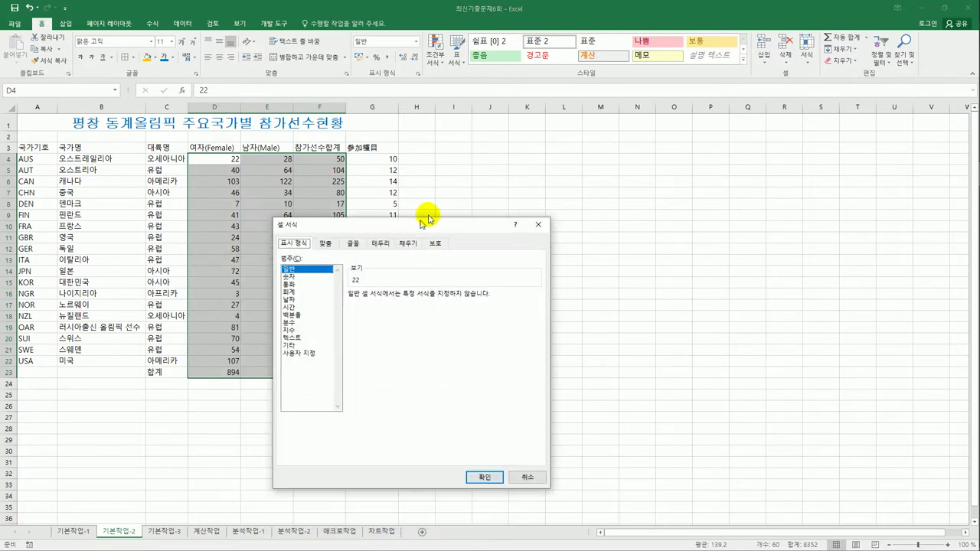
{"action": "left_click_drag", "start_coordinate": [427, 219], "coordinate": [578, 141]}
{"action": "left_click", "coordinate": [459, 274]}
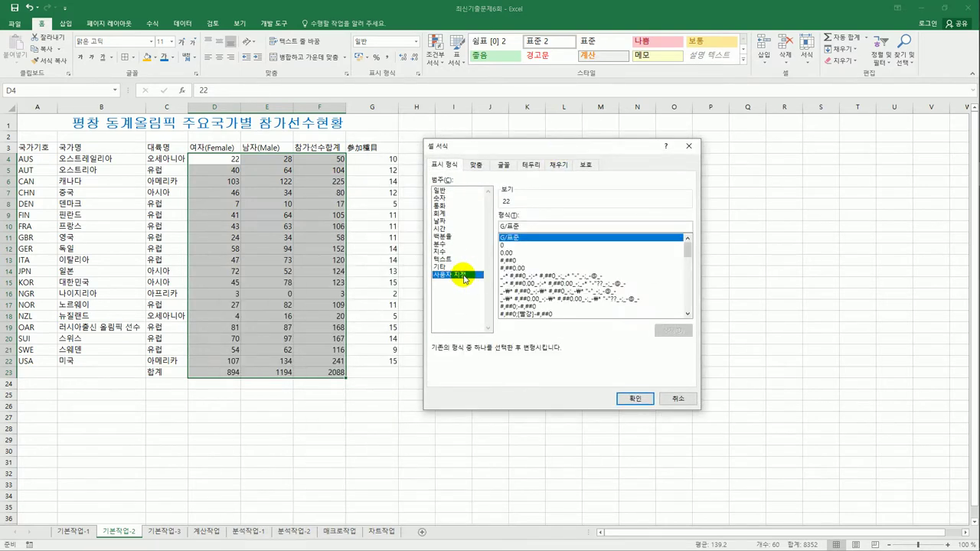
{"action": "left_click_drag", "start_coordinate": [529, 227], "coordinate": [476, 224]}
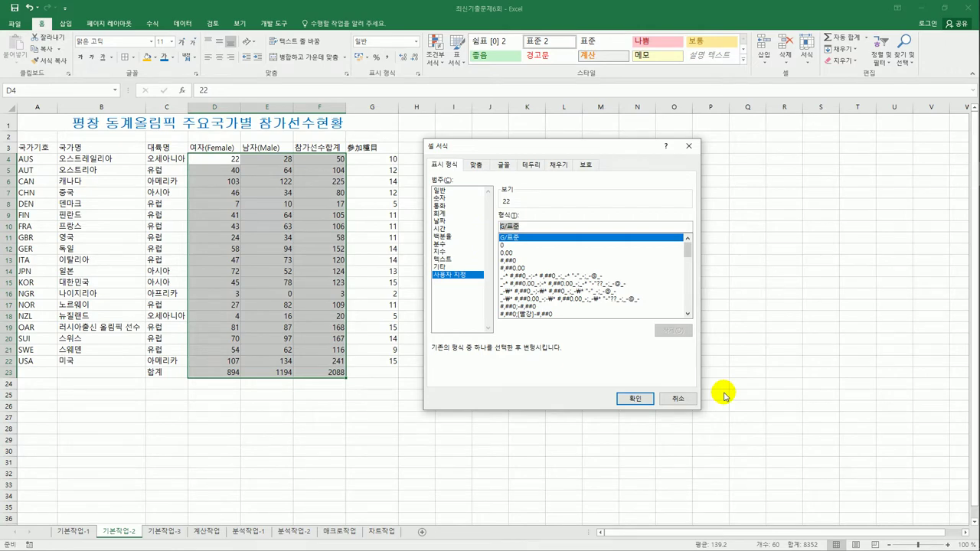
{"action": "type", "text": "#,"}
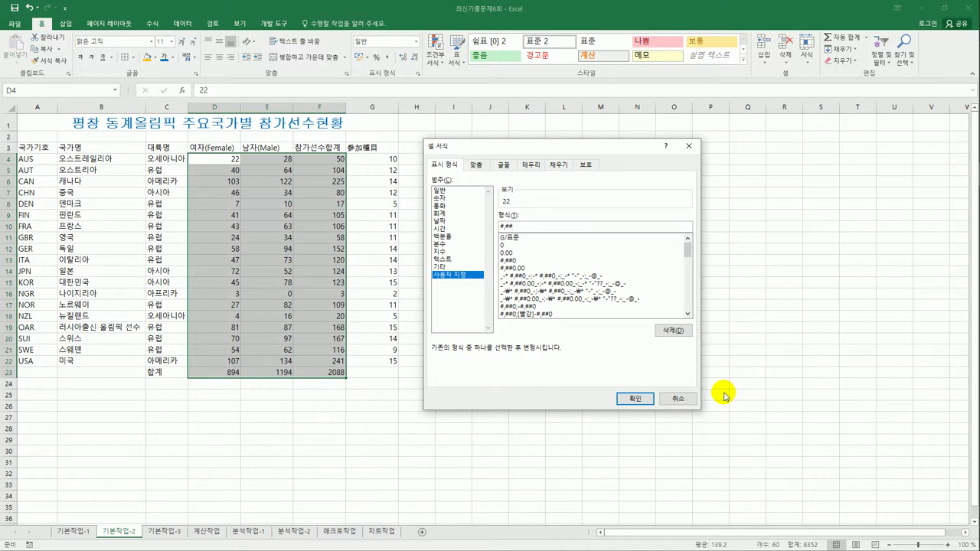
{"action": "type", "text": "##0명"}
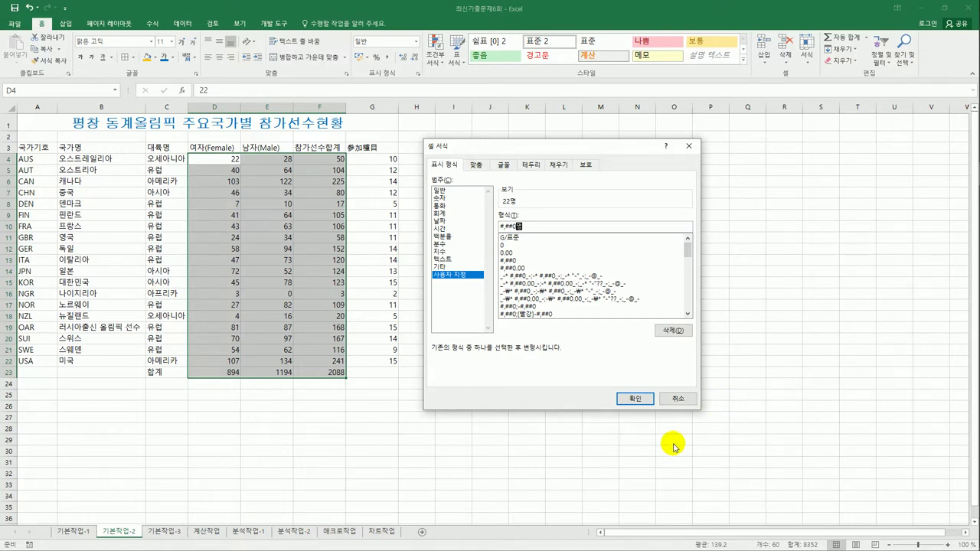
{"action": "left_click", "coordinate": [635, 398]}
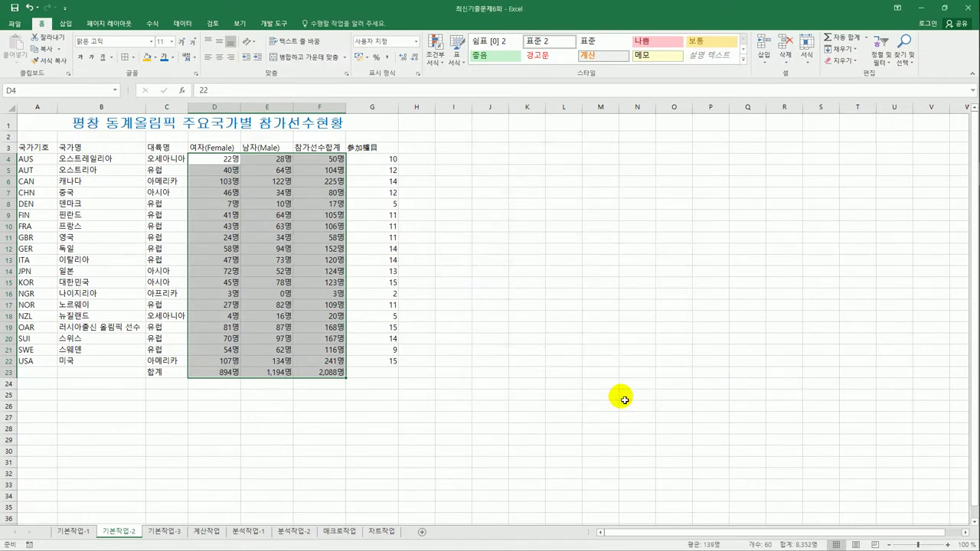
- Merge and center the 합계 label across A23:C23
{"action": "left_click", "coordinate": [56, 376]}
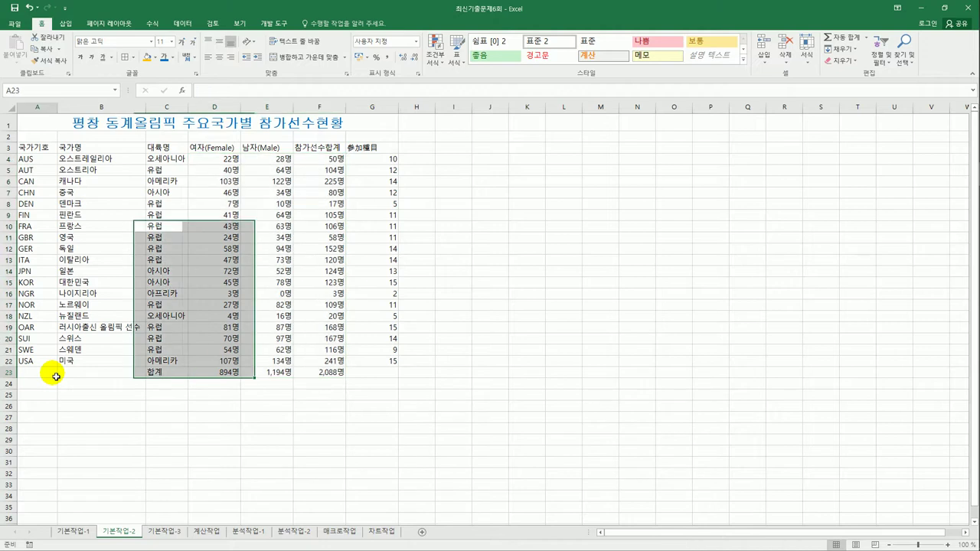
{"action": "left_click_drag", "start_coordinate": [56, 376], "coordinate": [156, 376]}
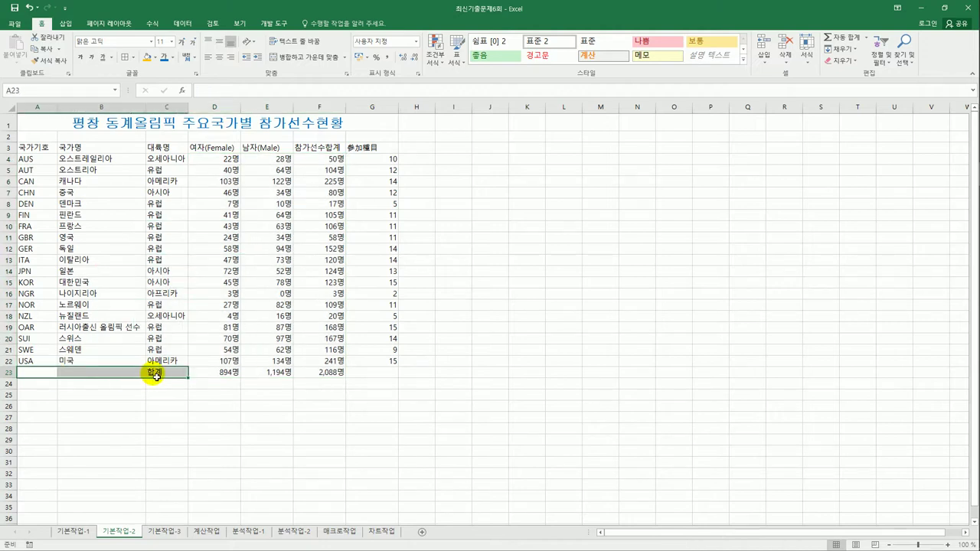
{"action": "left_click", "coordinate": [289, 60]}
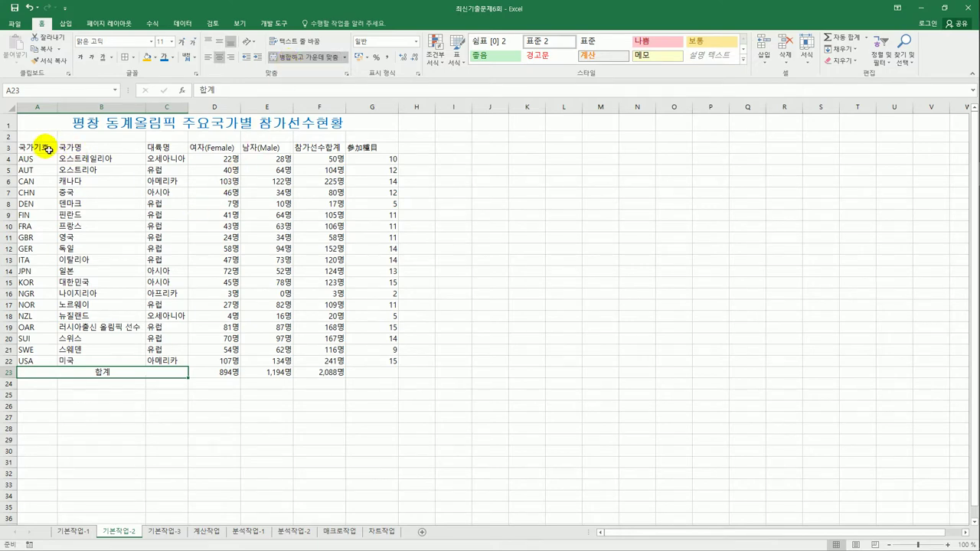
- Fill the header row A3:G3 with the standard light blue color
{"action": "left_click_drag", "start_coordinate": [48, 150], "coordinate": [359, 152]}
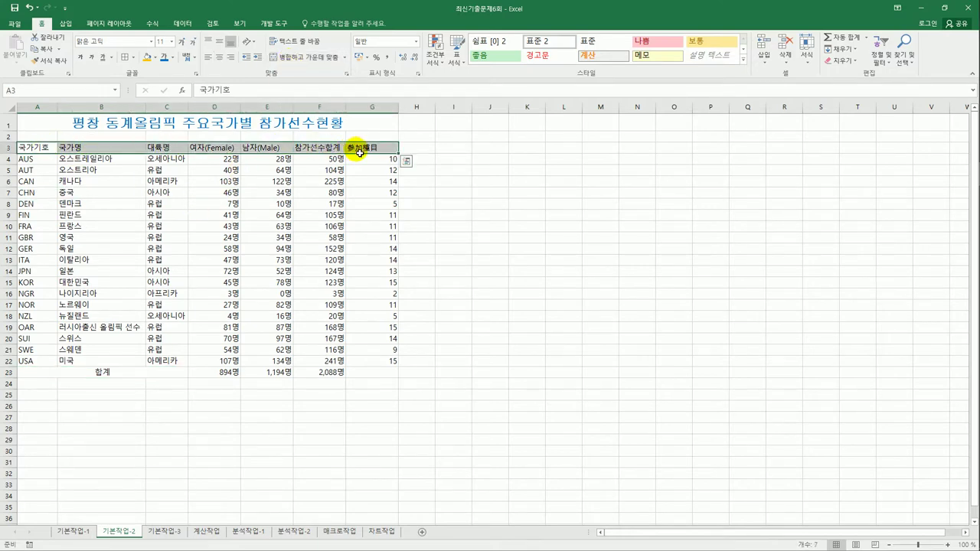
{"action": "left_click", "coordinate": [157, 60]}
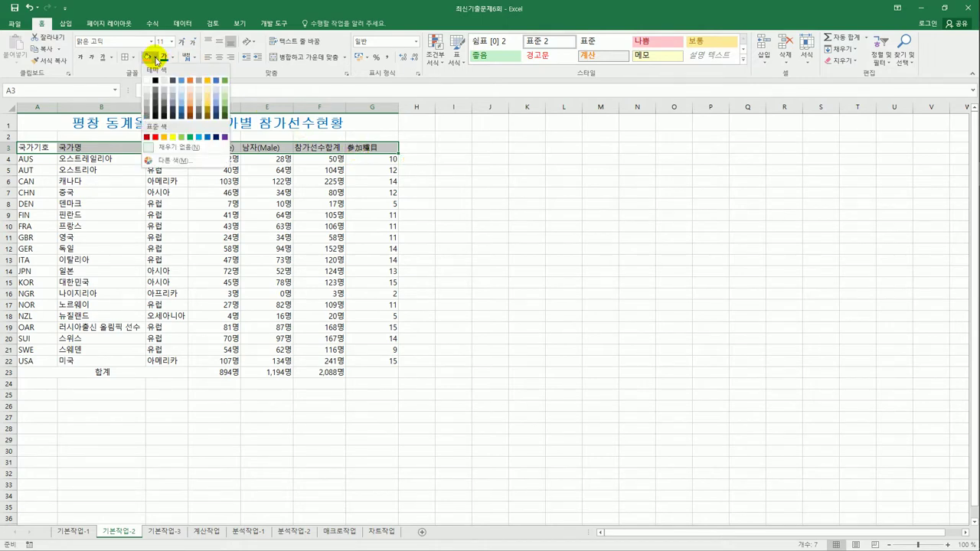
{"action": "left_click", "coordinate": [198, 137]}
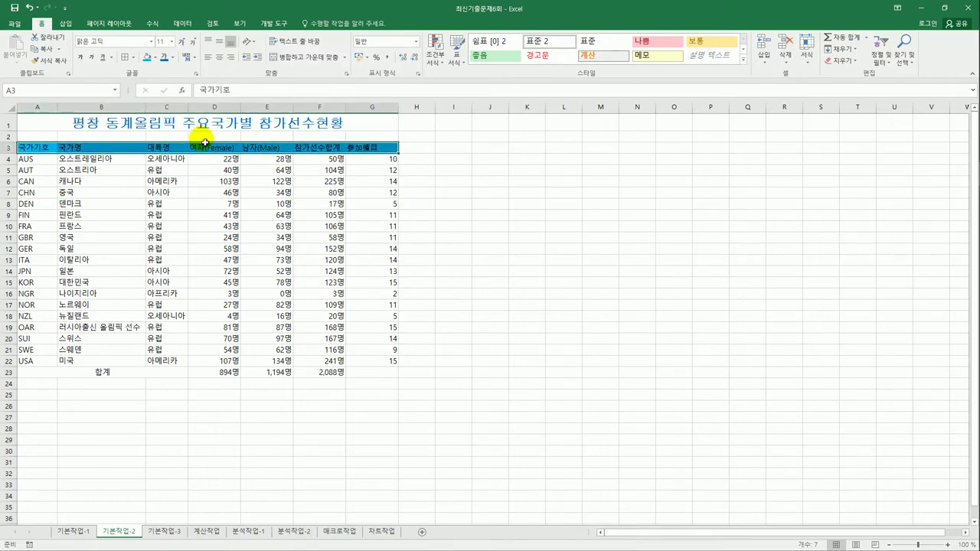
{"action": "left_click", "coordinate": [454, 318]}
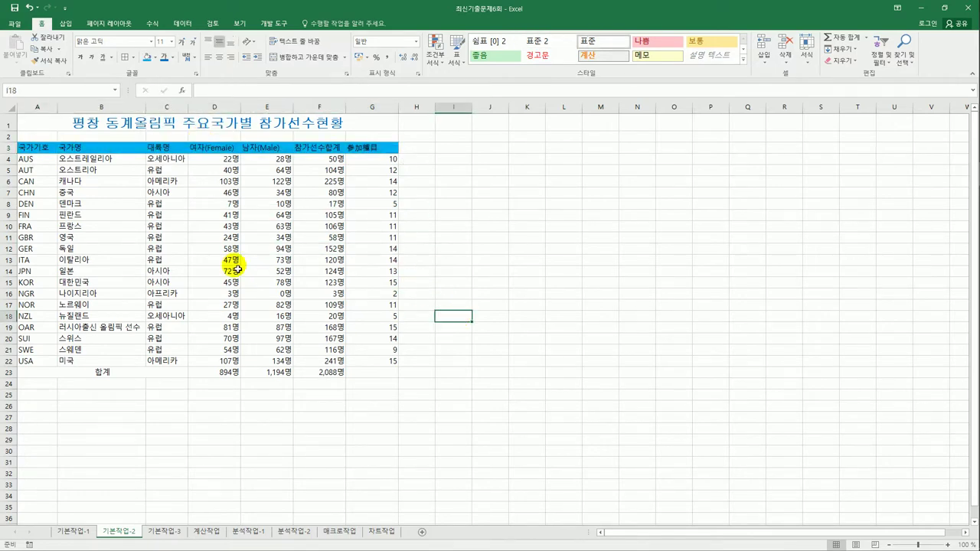
- Center the header row A3:G3 together with the text cells A4:C22 horizontally
{"action": "left_click_drag", "start_coordinate": [34, 147], "coordinate": [361, 153]}
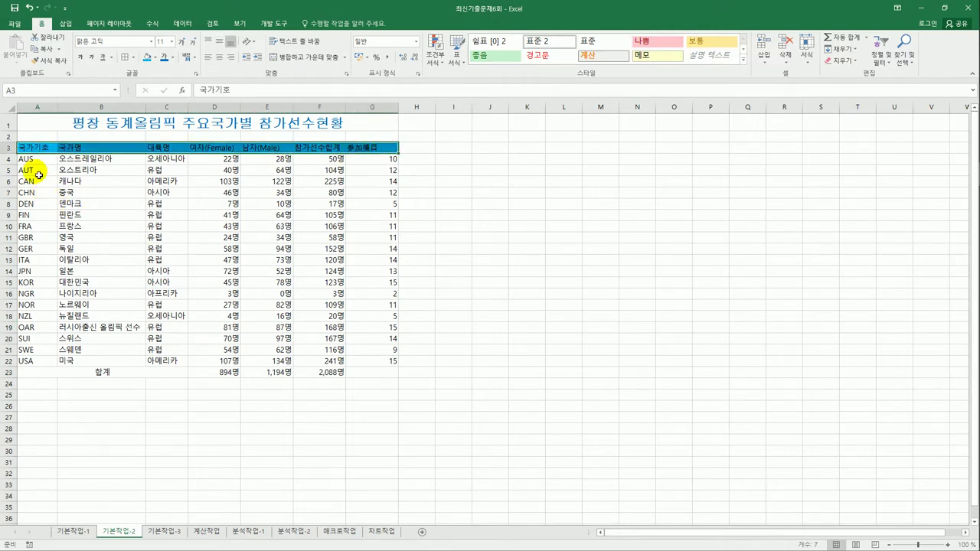
{"action": "left_click_drag", "start_coordinate": [34, 159], "coordinate": [154, 368]}
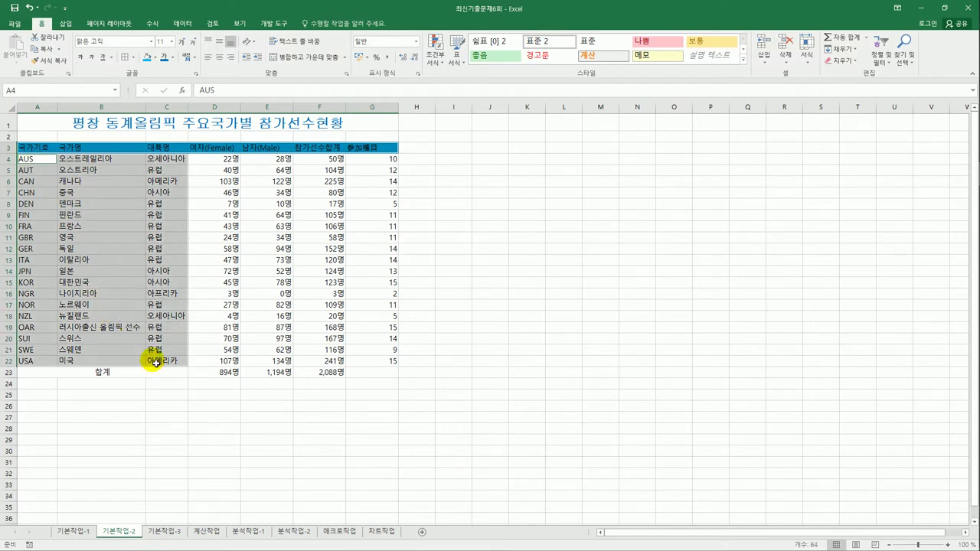
{"action": "left_click", "coordinate": [219, 57]}
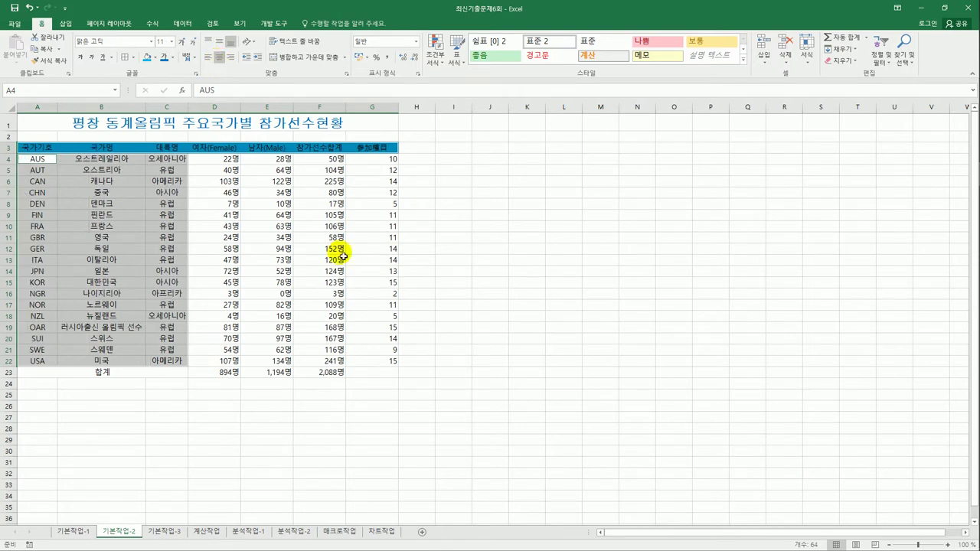
- Apply all borders to the whole table range A3:G23
{"action": "left_click", "coordinate": [485, 416]}
{"action": "left_click_drag", "start_coordinate": [38, 147], "coordinate": [364, 376]}
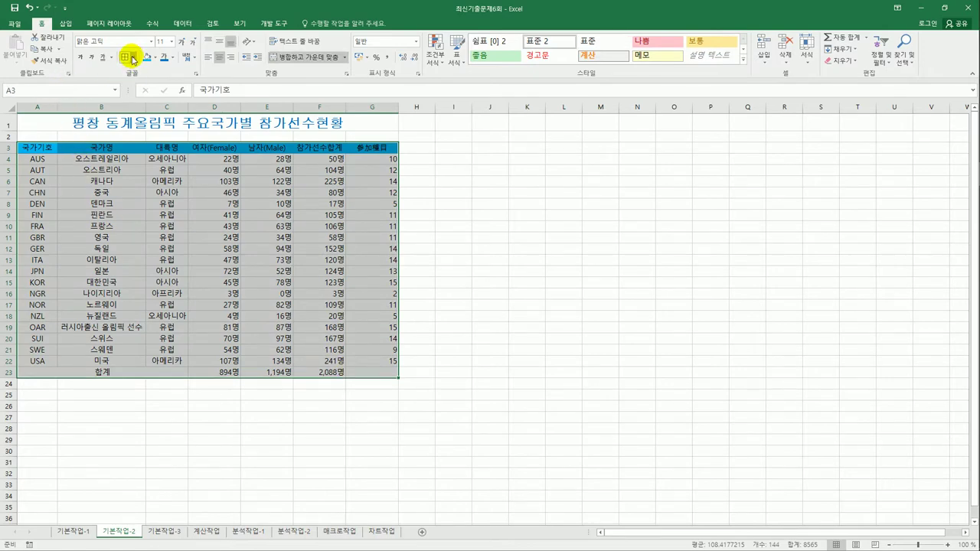
{"action": "left_click", "coordinate": [133, 57]}
{"action": "left_click", "coordinate": [152, 146]}
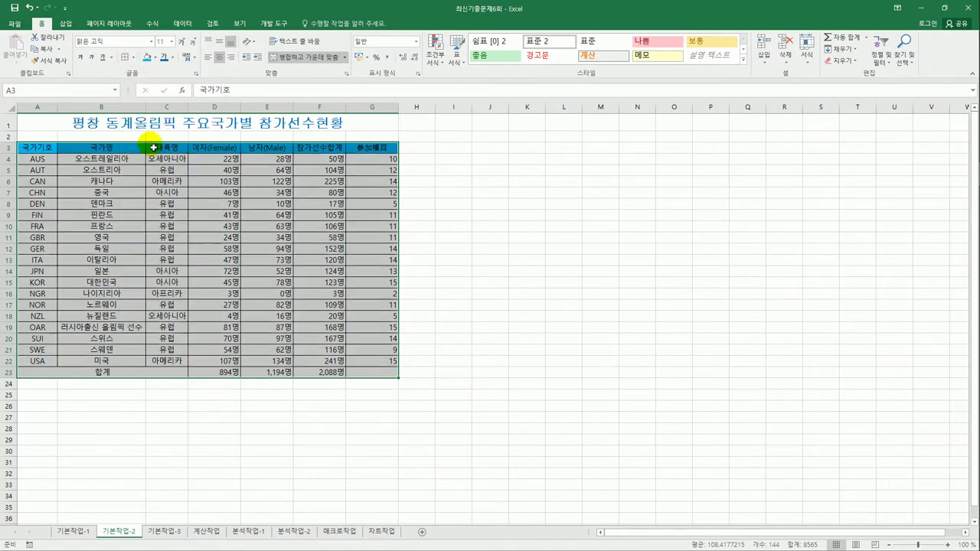
{"action": "left_click", "coordinate": [457, 399]}
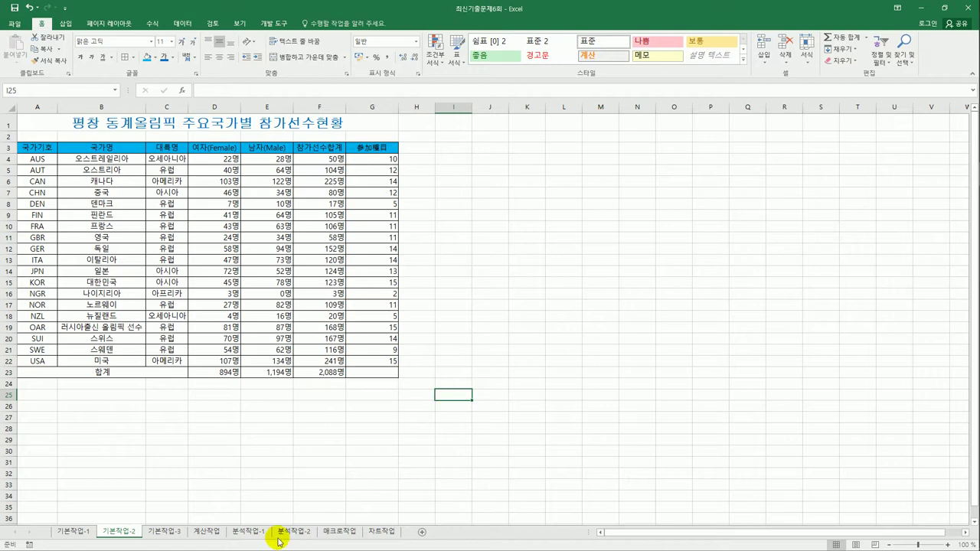
- On the 기본작업-3 sheet, start a new formula-based conditional formatting rule for the schedule data A4:F15
{"action": "left_click", "coordinate": [173, 536]}
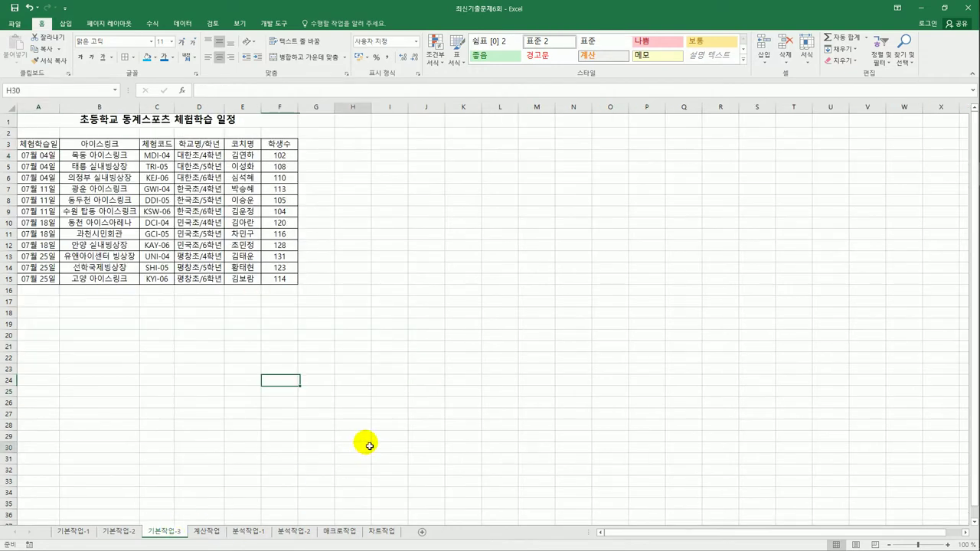
{"action": "left_click", "coordinate": [368, 448]}
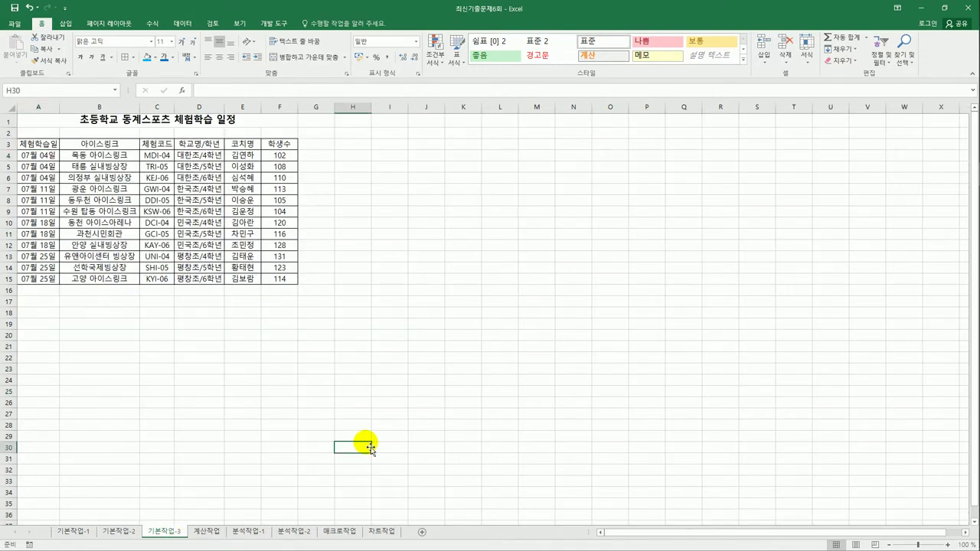
{"action": "left_click", "coordinate": [32, 158]}
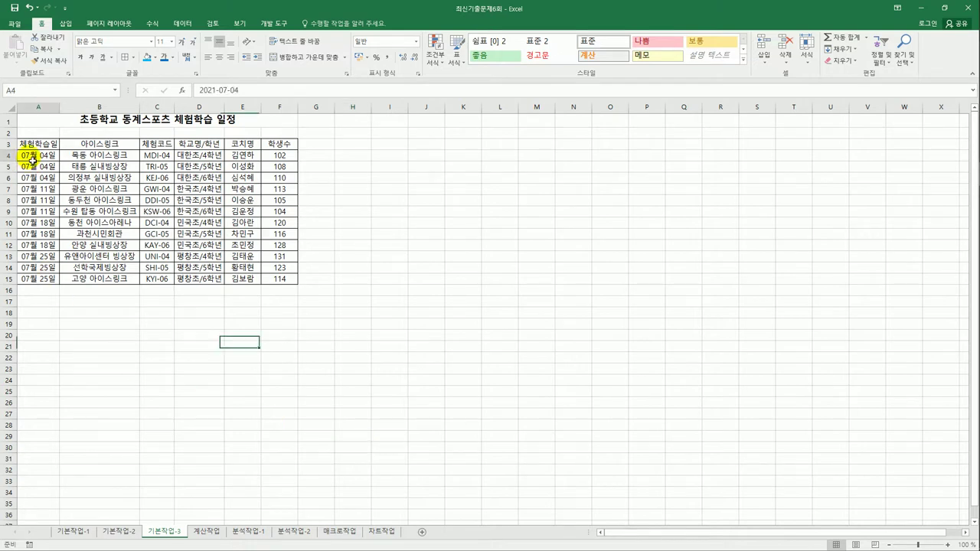
{"action": "left_click_drag", "start_coordinate": [32, 158], "coordinate": [269, 280]}
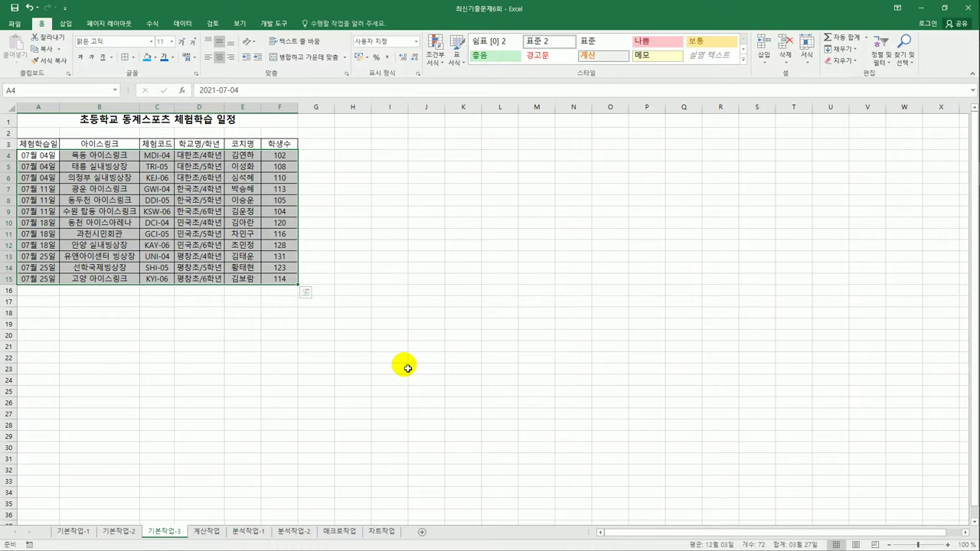
{"action": "left_click", "coordinate": [42, 48]}
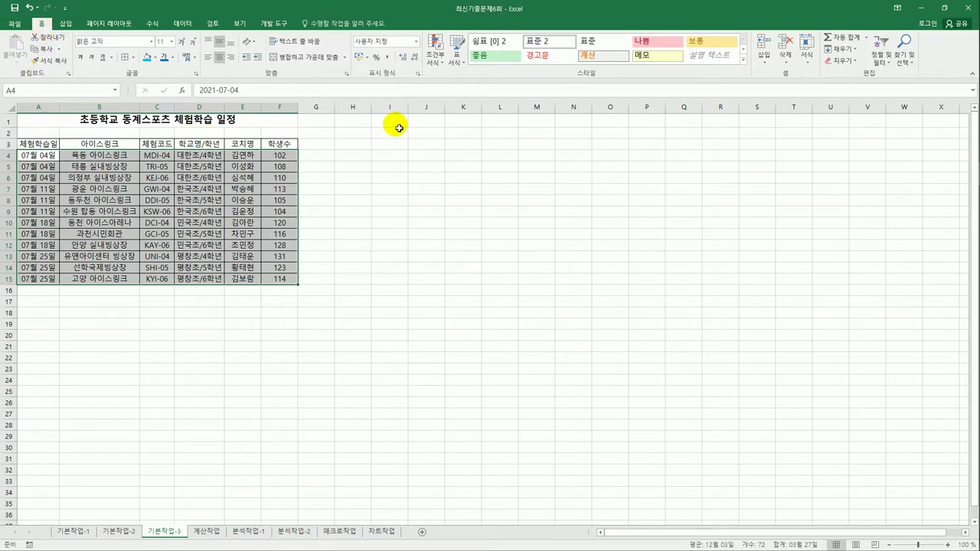
{"action": "left_click", "coordinate": [437, 61]}
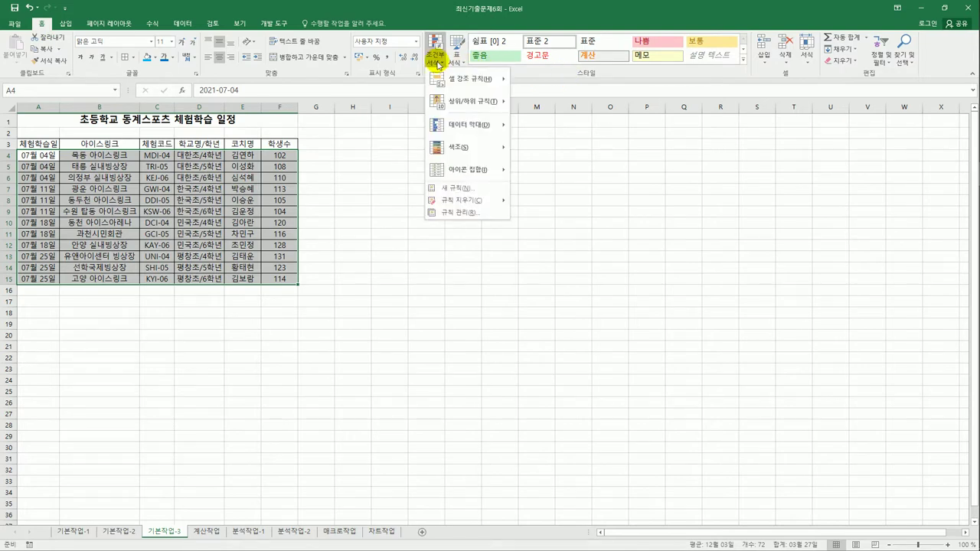
{"action": "left_click", "coordinate": [459, 188]}
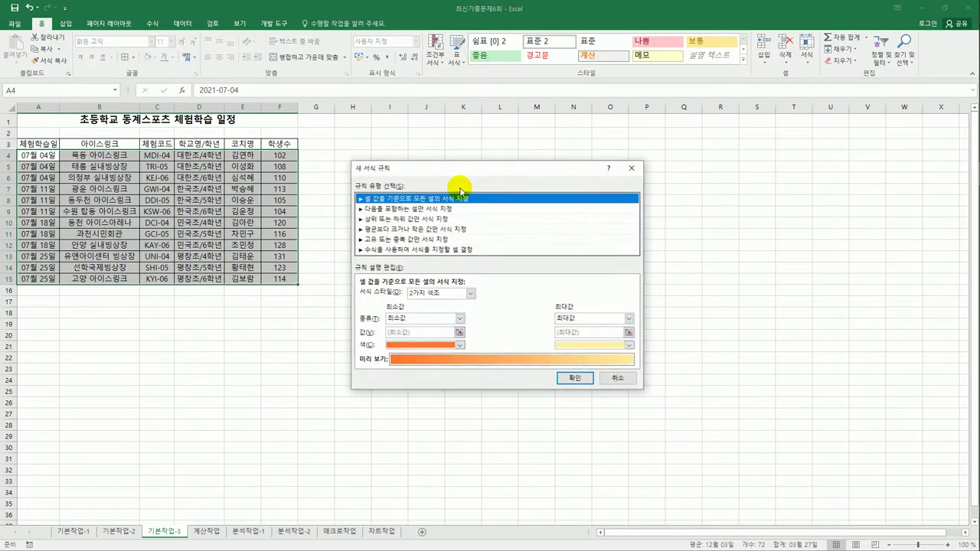
{"action": "left_click", "coordinate": [463, 249]}
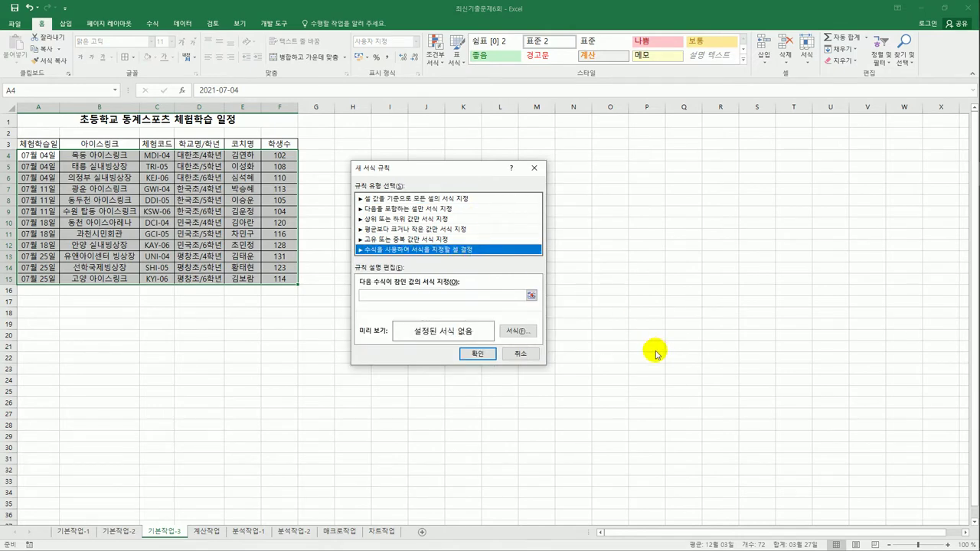
- Enter the rule formula =left($C4,1)="K" with the column of the 체험코드 reference locked and its row relative
{"action": "left_click", "coordinate": [497, 299]}
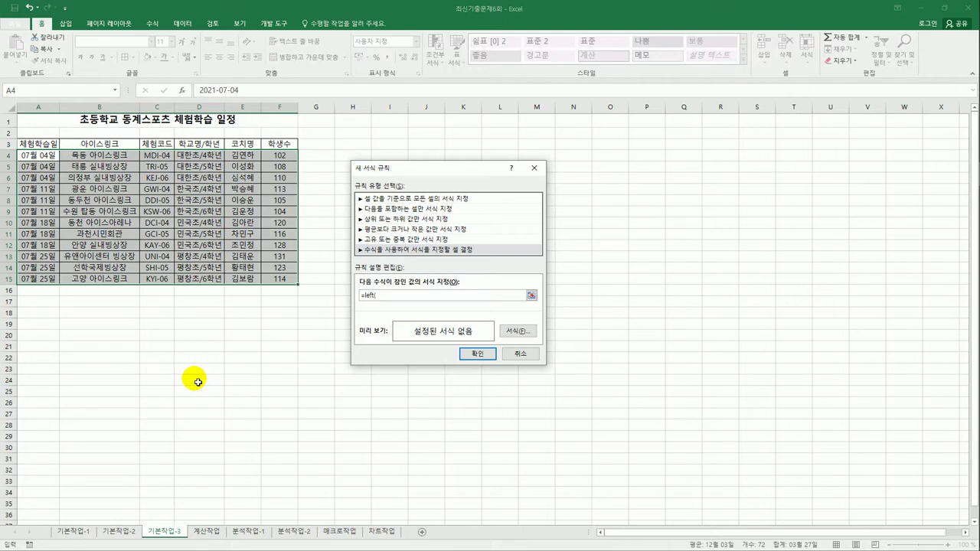
{"action": "left_click", "coordinate": [156, 155]}
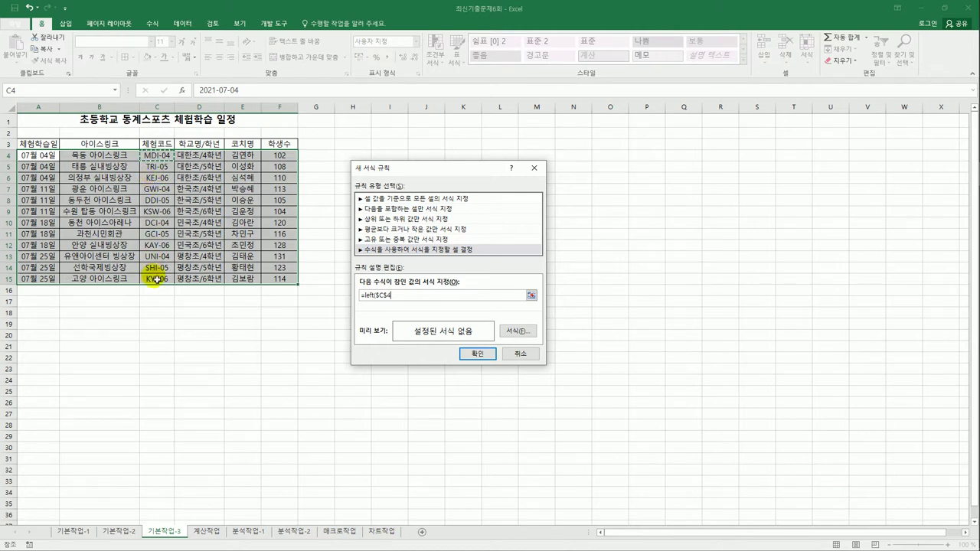
{"action": "left_click", "coordinate": [384, 296]}
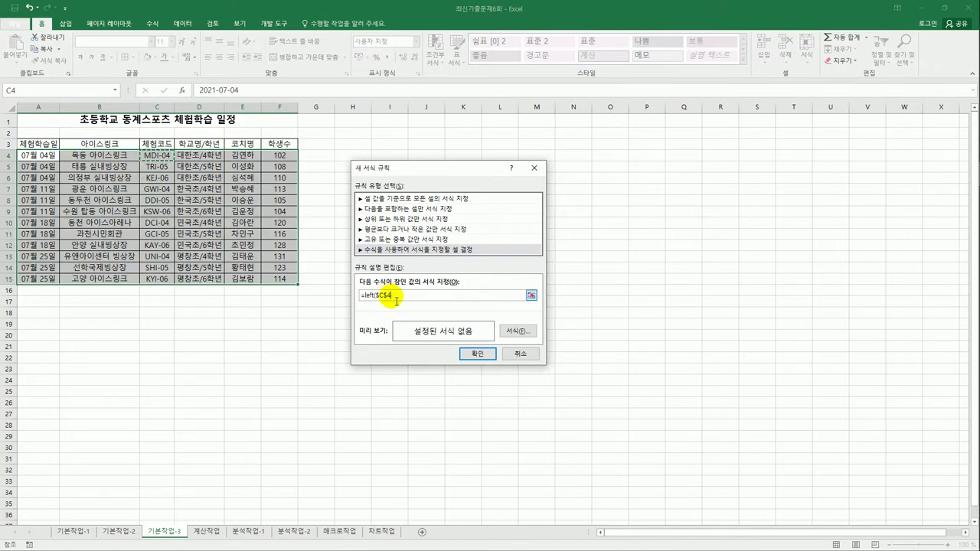
{"action": "key", "text": "F4"}
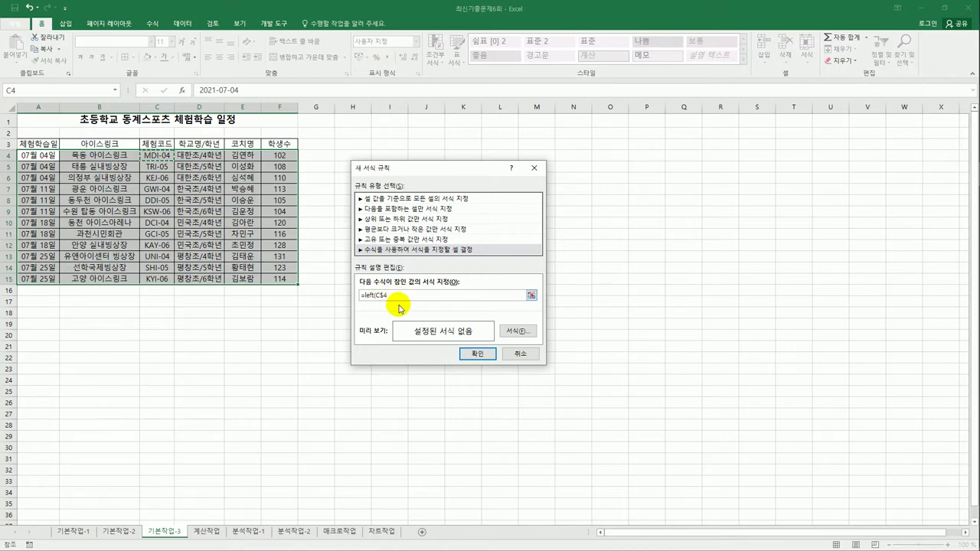
{"action": "key", "text": "F4"}
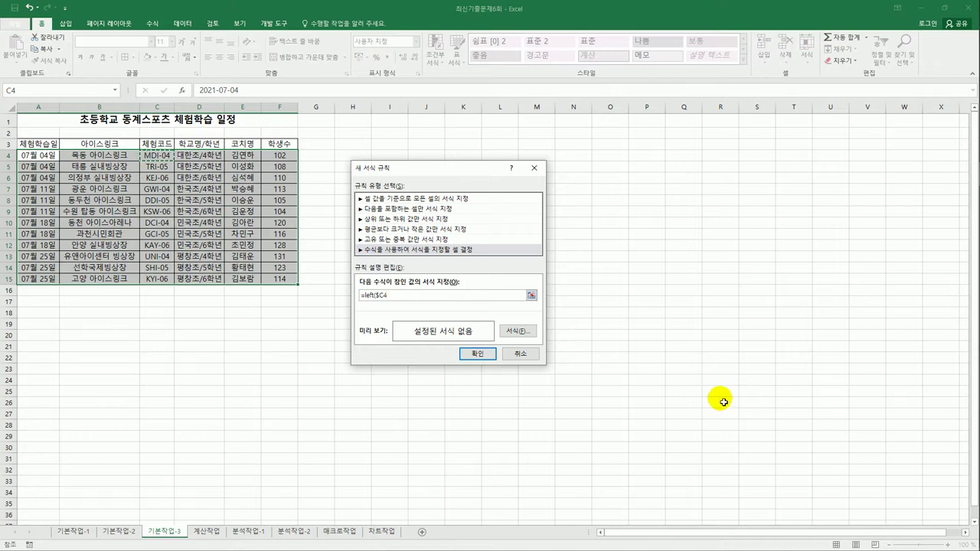
{"action": "type", "text": ",1)="}
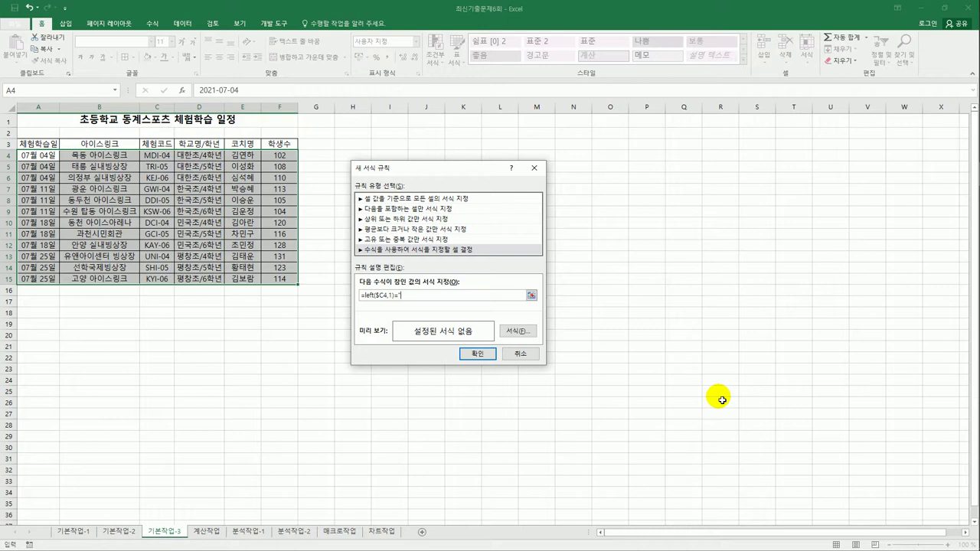
{"action": "type", "text": "\"K"}
- Give the rule a bold (굵게) font style and a standard yellow fill, and apply it to the schedule data
{"action": "left_click", "coordinate": [519, 333]}
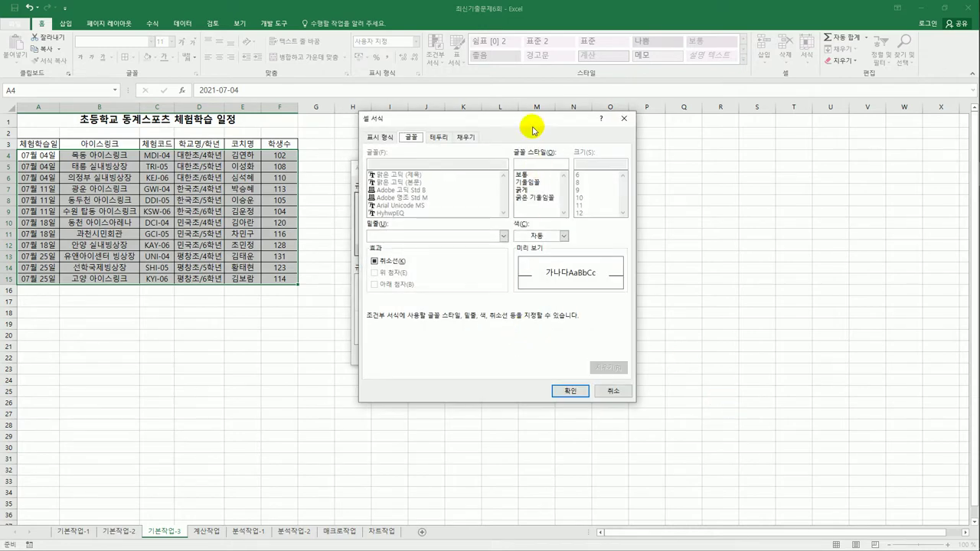
{"action": "left_click_drag", "start_coordinate": [533, 123], "coordinate": [641, 165]}
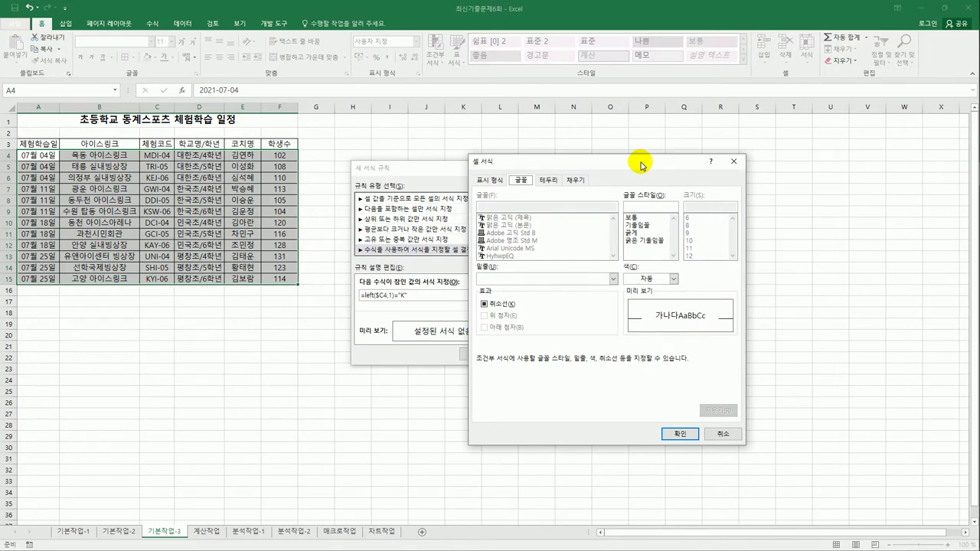
{"action": "left_click", "coordinate": [640, 233]}
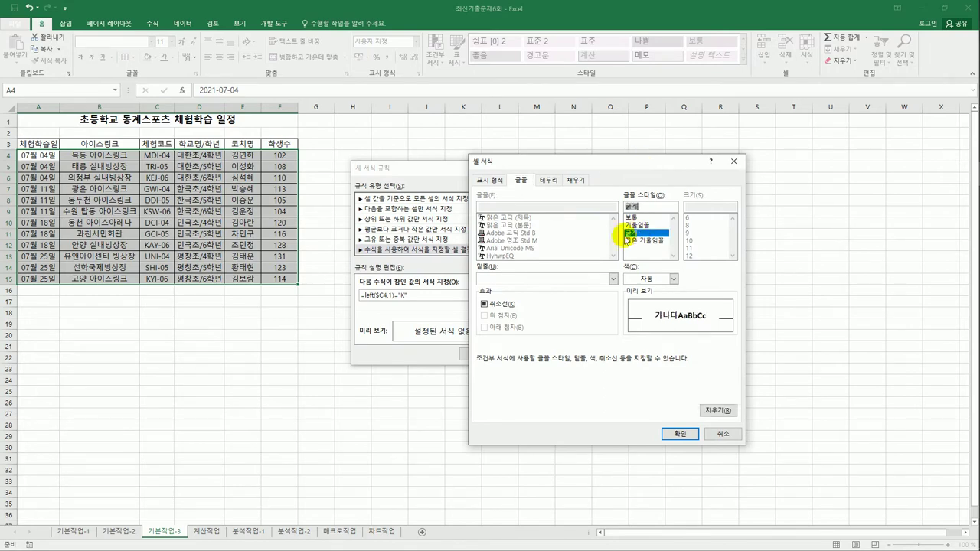
{"action": "left_click", "coordinate": [572, 180]}
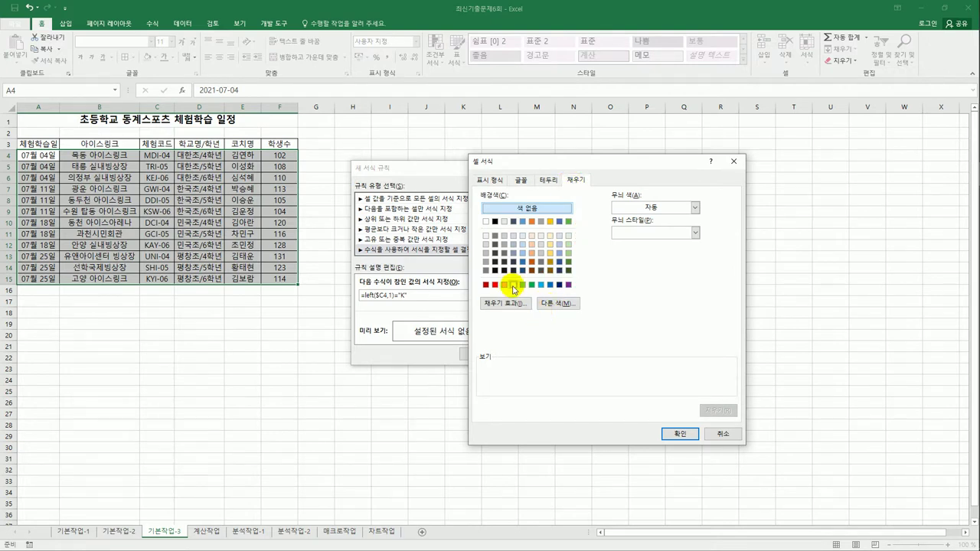
{"action": "left_click", "coordinate": [513, 284]}
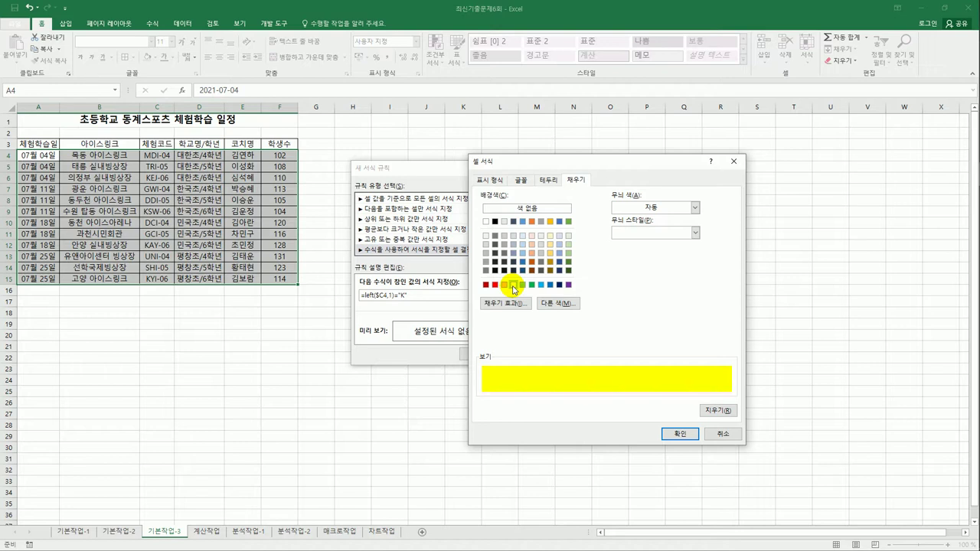
{"action": "left_click", "coordinate": [680, 434]}
{"action": "left_click", "coordinate": [489, 354]}
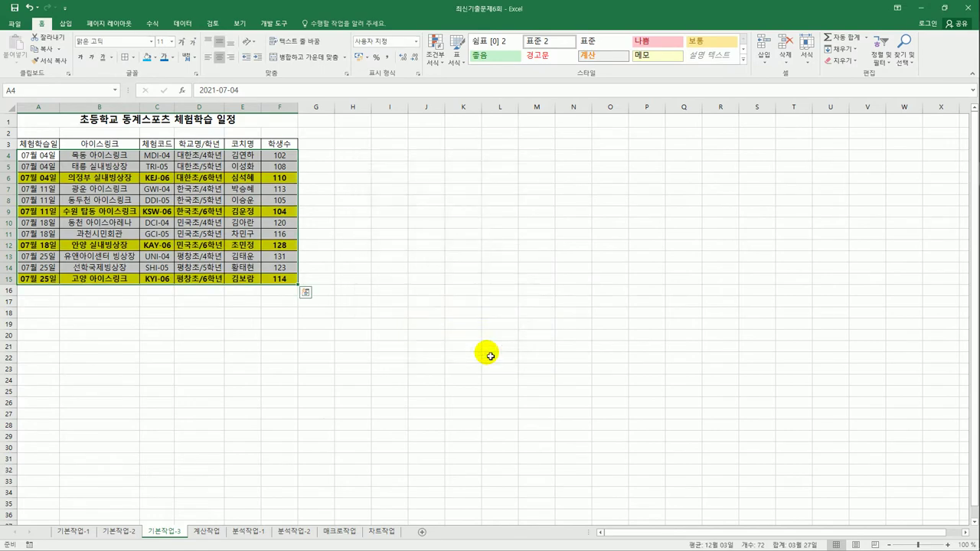
{"action": "left_click", "coordinate": [490, 356]}
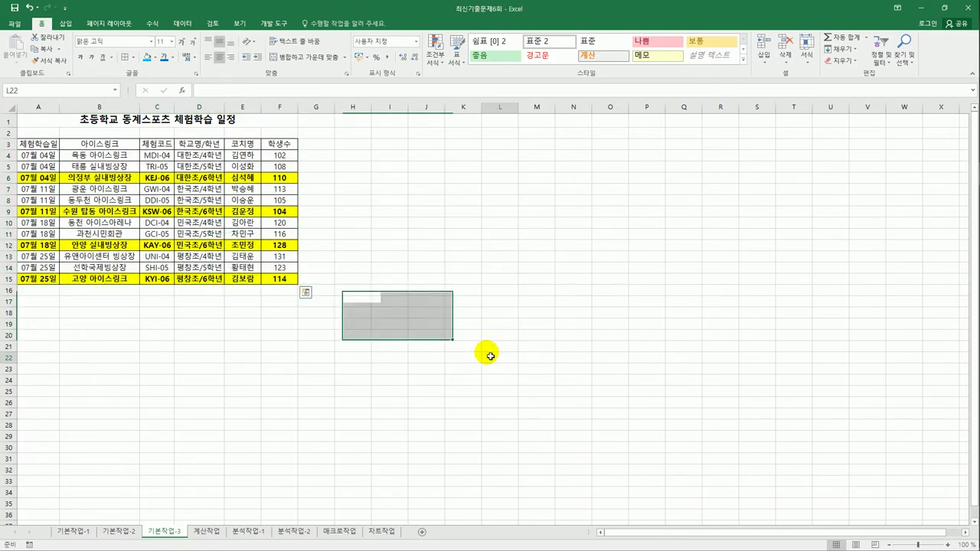
{"action": "left_click", "coordinate": [158, 179]}
{"action": "left_click", "coordinate": [157, 211]}
{"action": "left_click", "coordinate": [158, 245]}
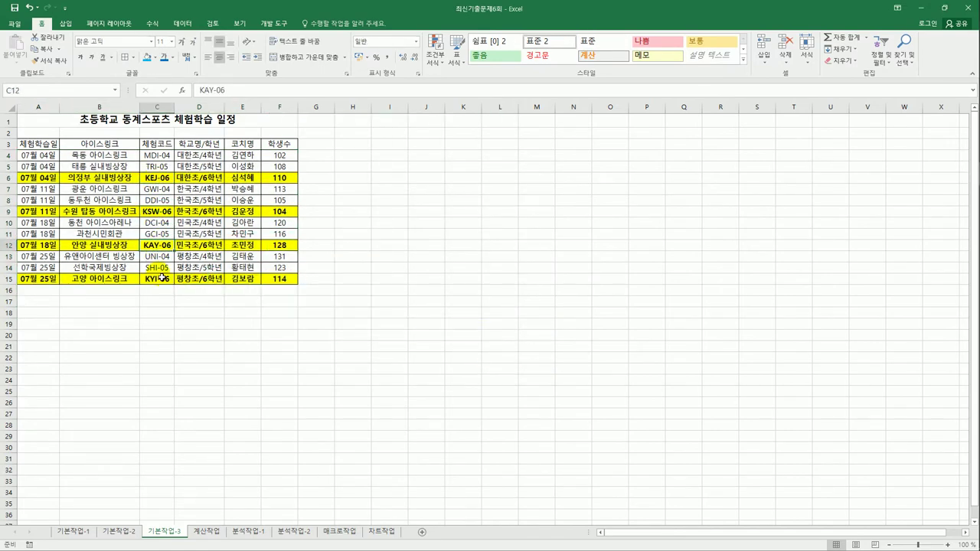
{"action": "left_click", "coordinate": [162, 280]}
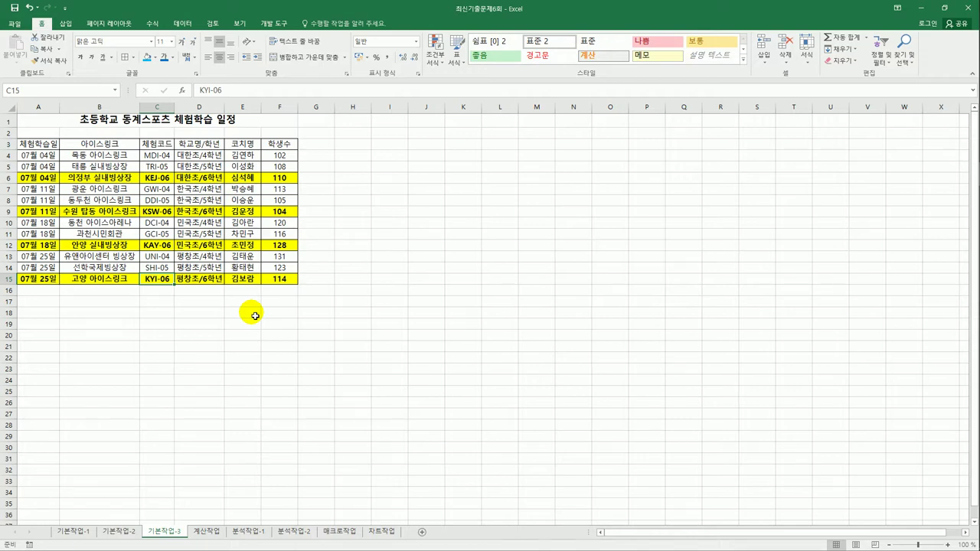
- On the 계산작업 sheet, enter =PROPER(C3) in cell E3 of the 국가명(팀명) column
{"action": "left_click", "coordinate": [207, 539]}
{"action": "left_click", "coordinate": [209, 145]}
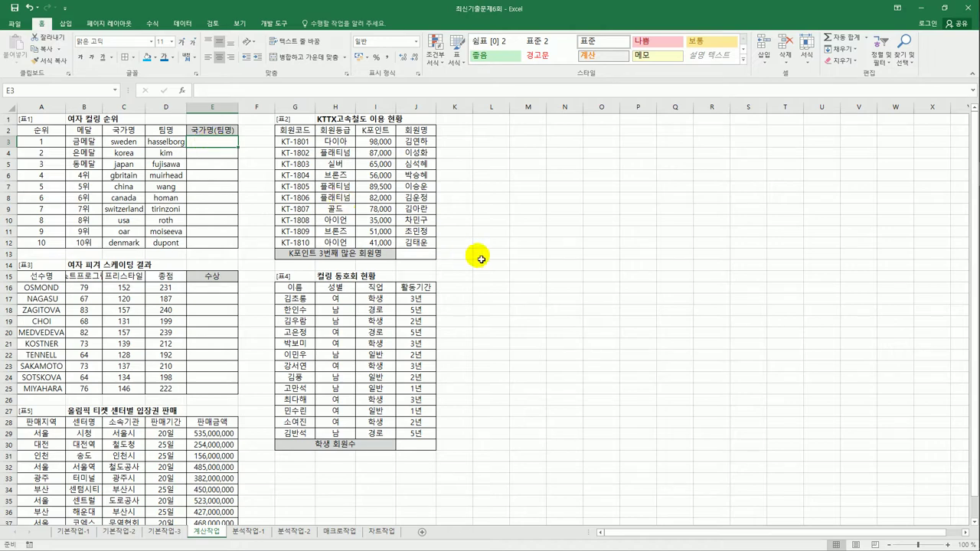
{"action": "type", "text": "="}
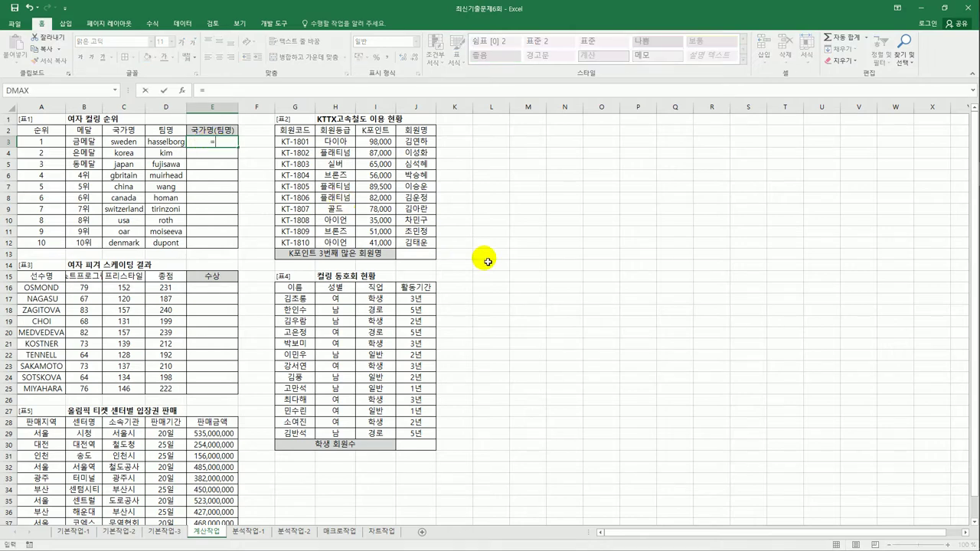
{"action": "type", "text": "p"}
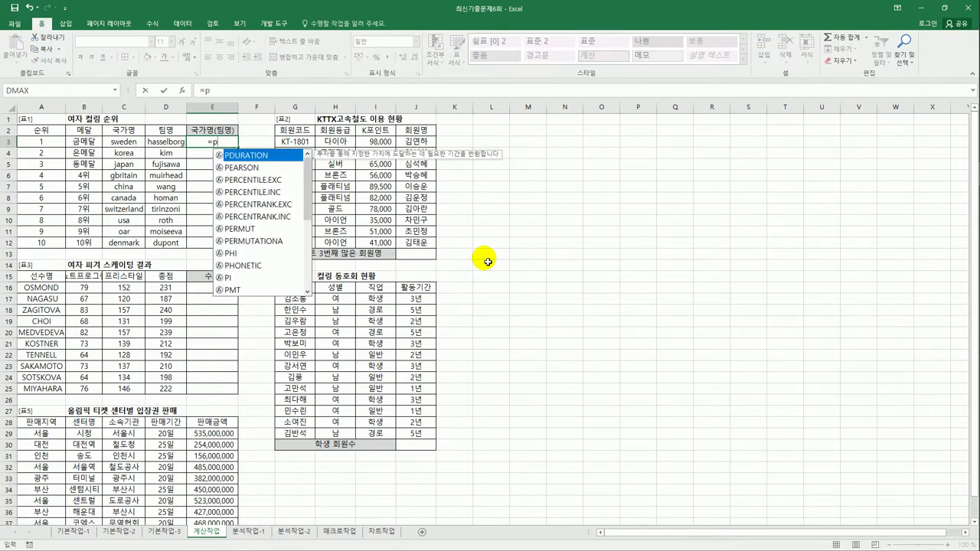
{"action": "type", "text": "ro"}
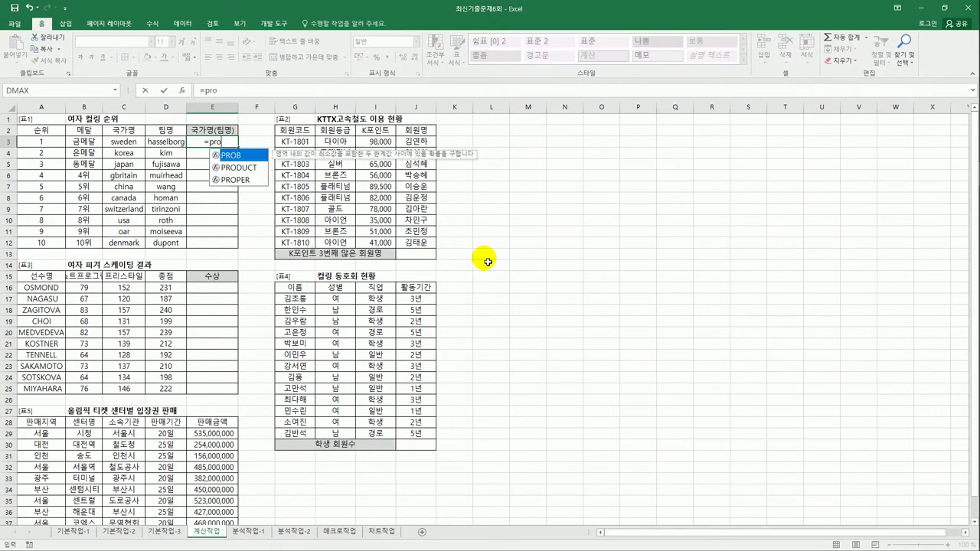
{"action": "left_click", "coordinate": [235, 180]}
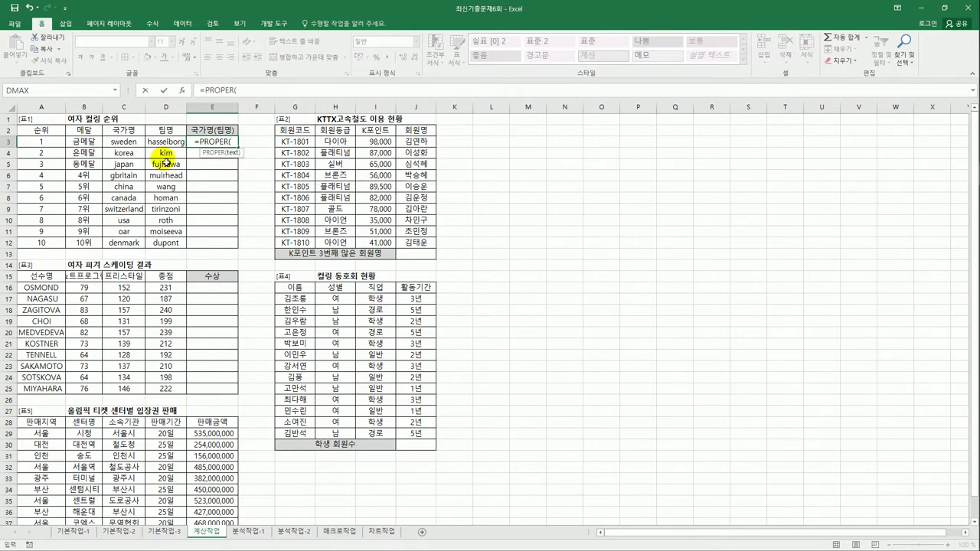
{"action": "left_click", "coordinate": [132, 142]}
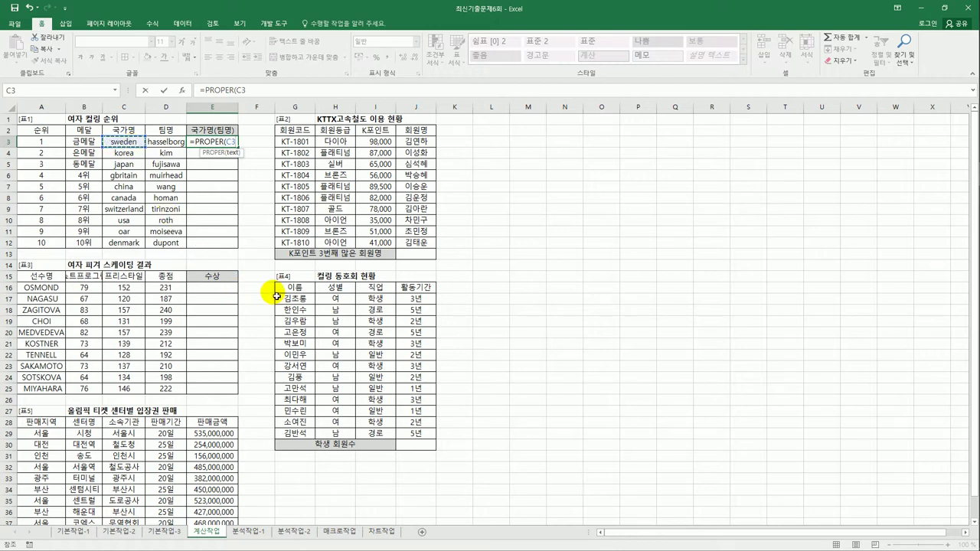
{"action": "key", "text": "ctrl+Return"}
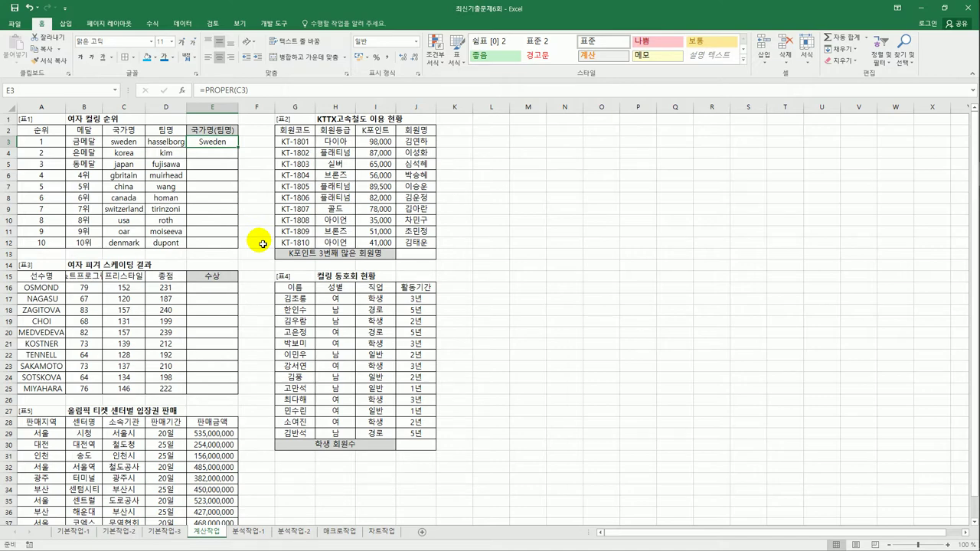
- Extend the formula in E3 to =PROPER(C3)&"("&UPPER(D3)&")" so the team name follows in parentheses
{"action": "left_click", "coordinate": [259, 92]}
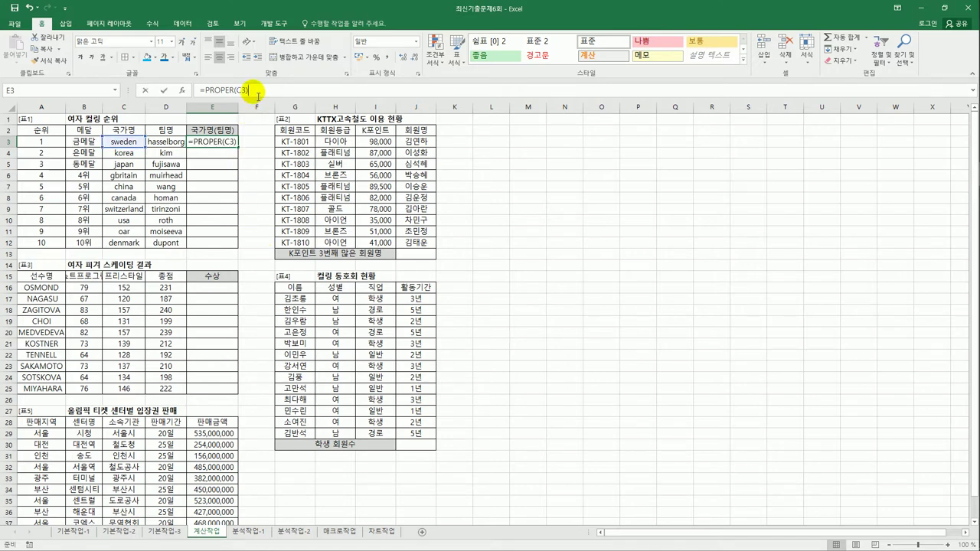
{"action": "type", "text": "&"}
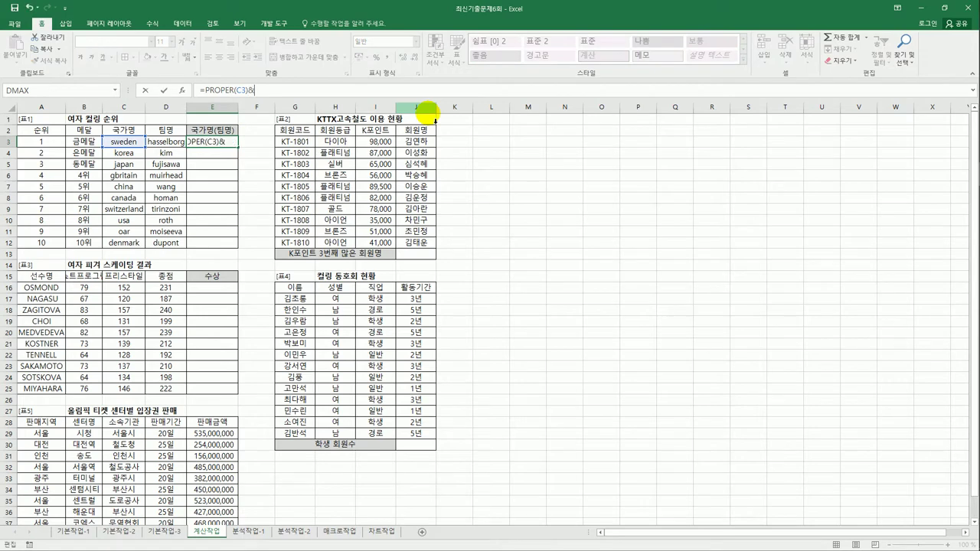
{"action": "type", "text": "\"(\"&up"}
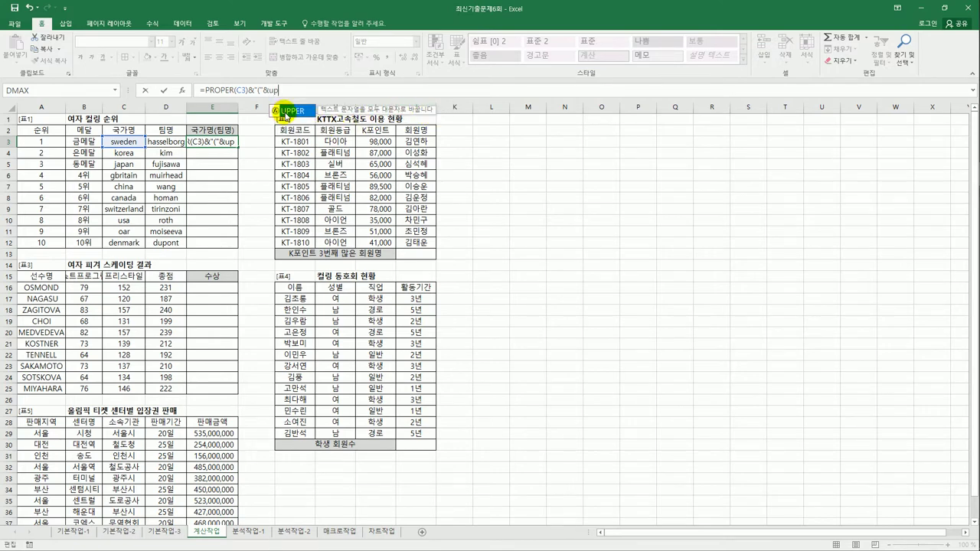
{"action": "double_click", "coordinate": [285, 112]}
{"action": "left_click", "coordinate": [175, 143]}
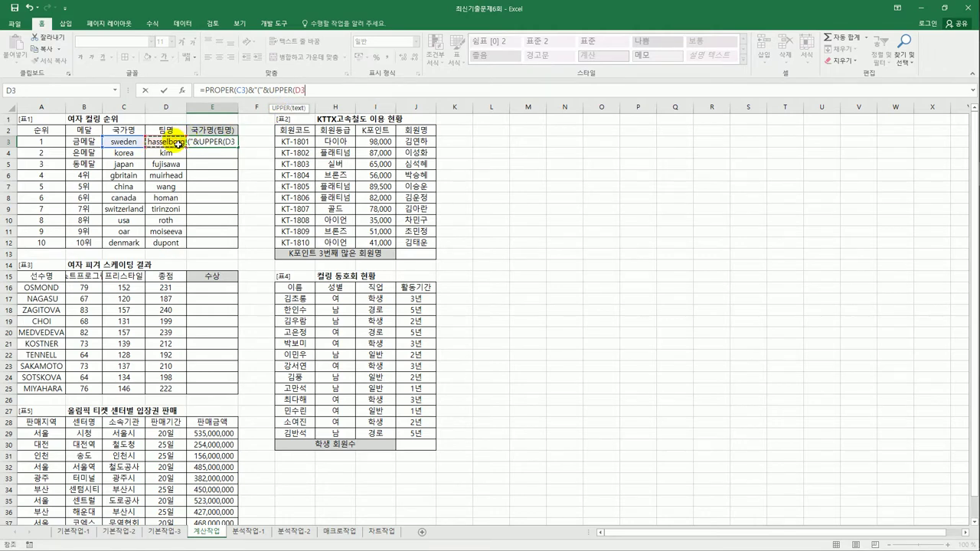
{"action": "type", "text": ")"}
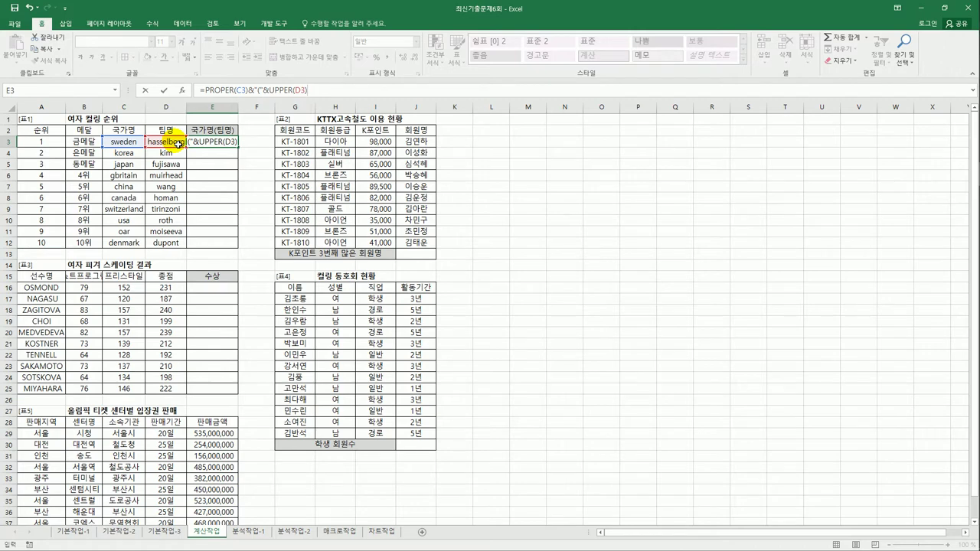
{"action": "type", "text": "&\")\""}
{"action": "key", "text": "Return"}
- Copy the E3 formula down through E12 and auto-fit the width of column E to its contents
{"action": "left_click", "coordinate": [212, 142]}
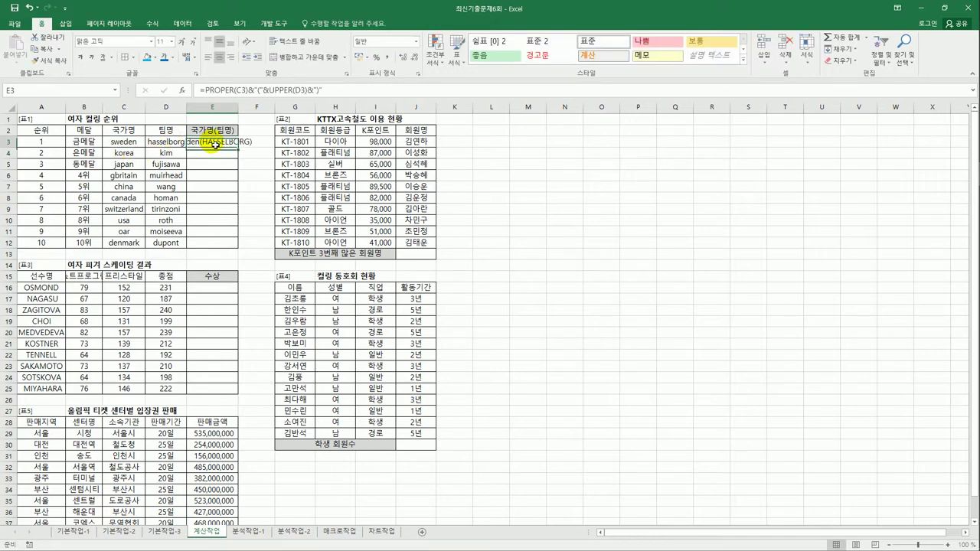
{"action": "double_click", "coordinate": [242, 151]}
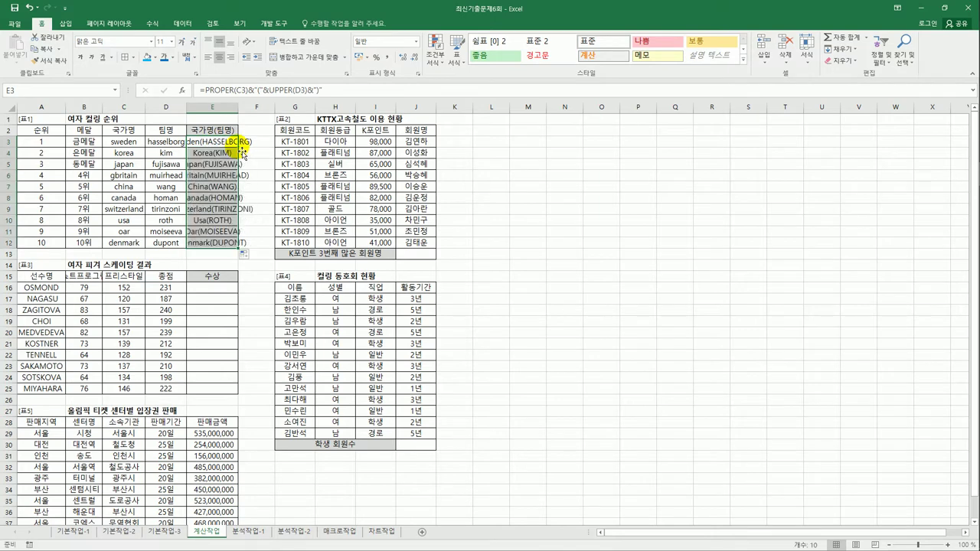
{"action": "double_click", "coordinate": [240, 113]}
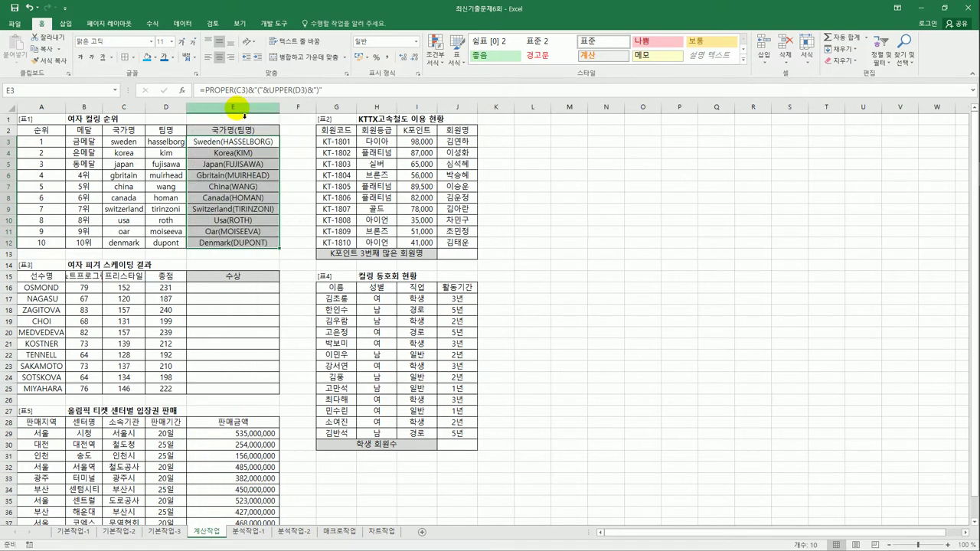
{"action": "left_click", "coordinate": [259, 243]}
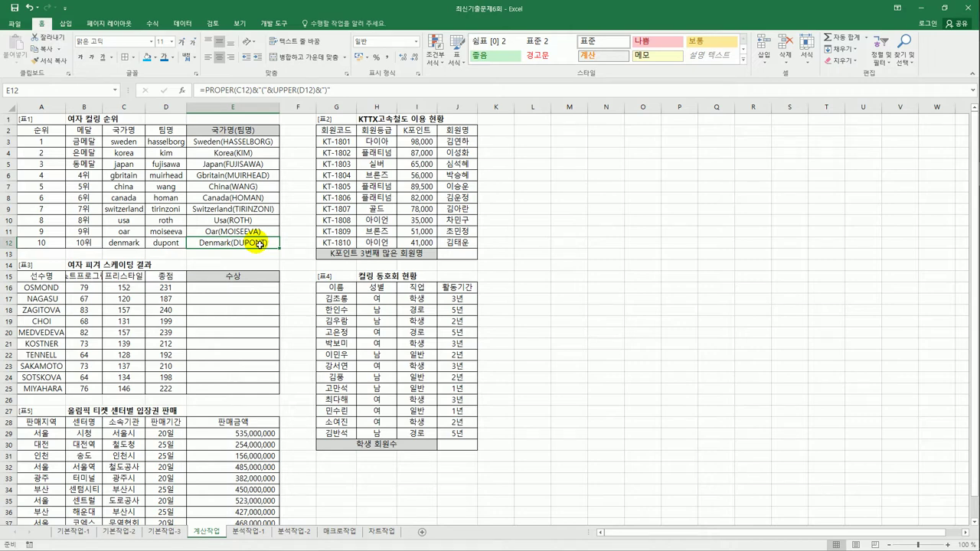
- Enter =LARGE(I3:I12,3) in cell J13 to get the third-highest K포인트 value
{"action": "left_click", "coordinate": [464, 261]}
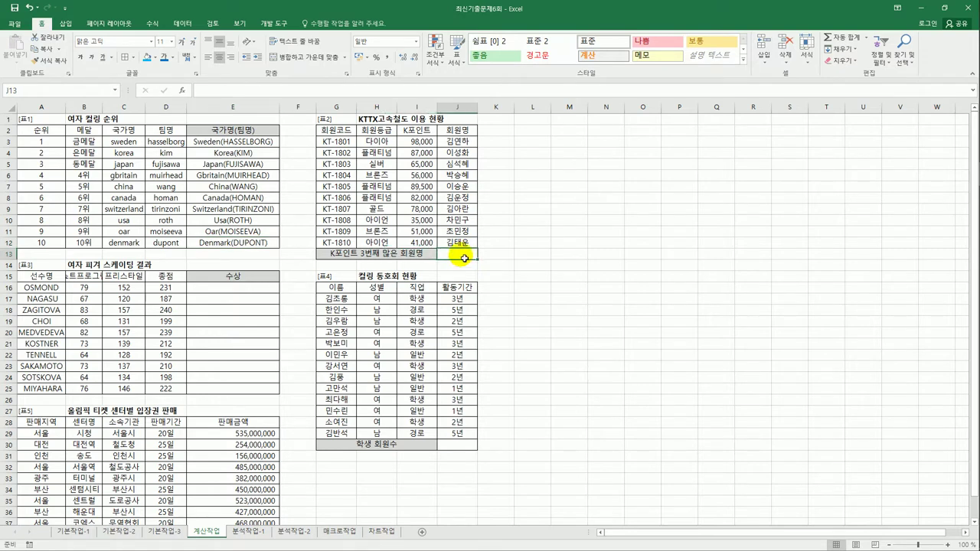
{"action": "left_click", "coordinate": [419, 144]}
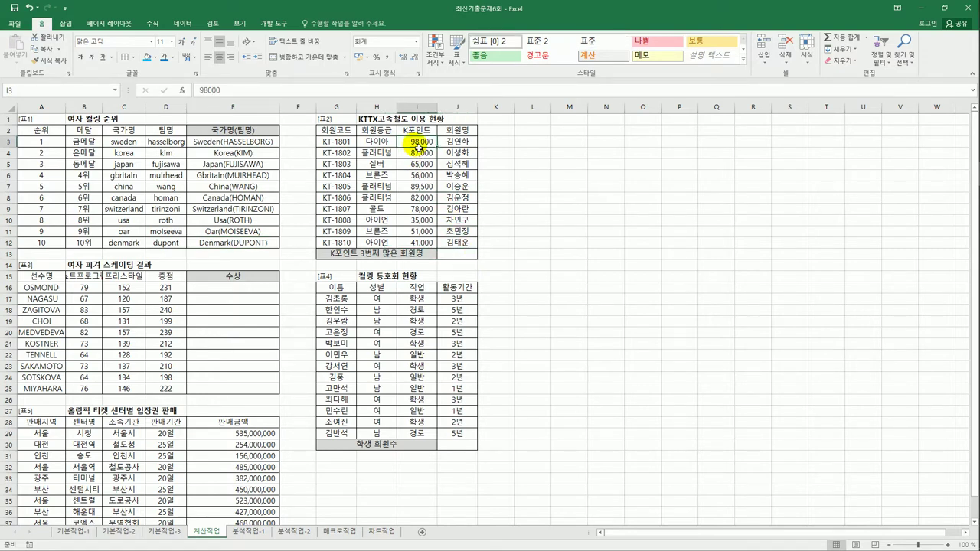
{"action": "left_click", "coordinate": [462, 257]}
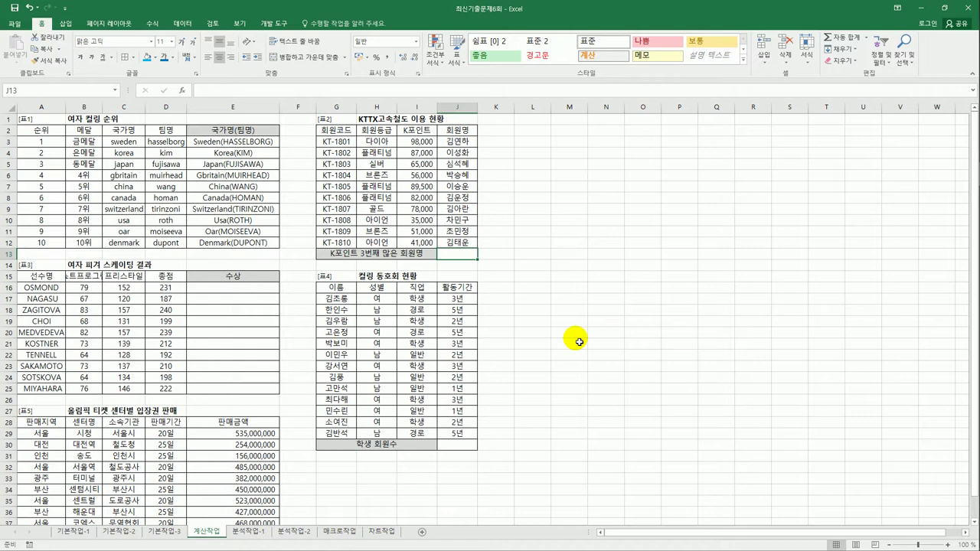
{"action": "type", "text": "=l"}
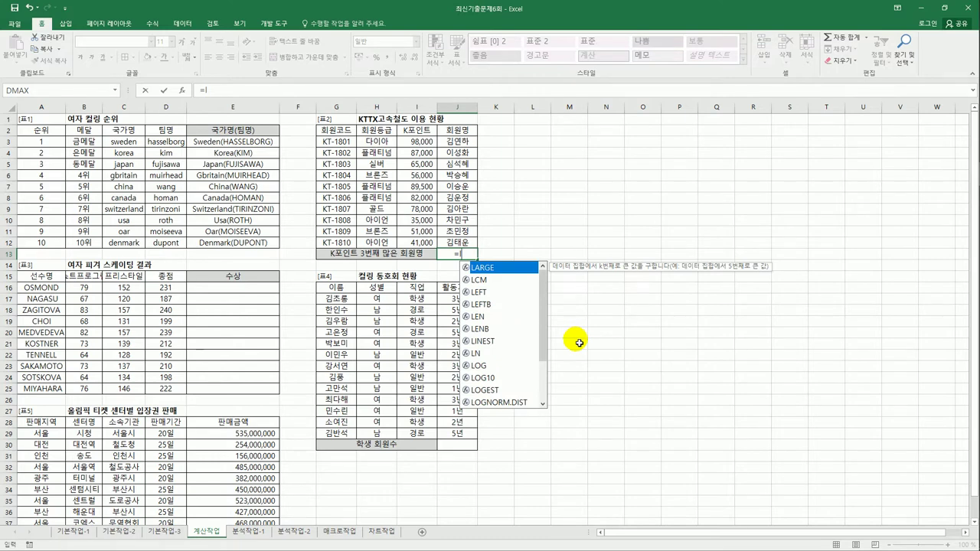
{"action": "double_click", "coordinate": [510, 268]}
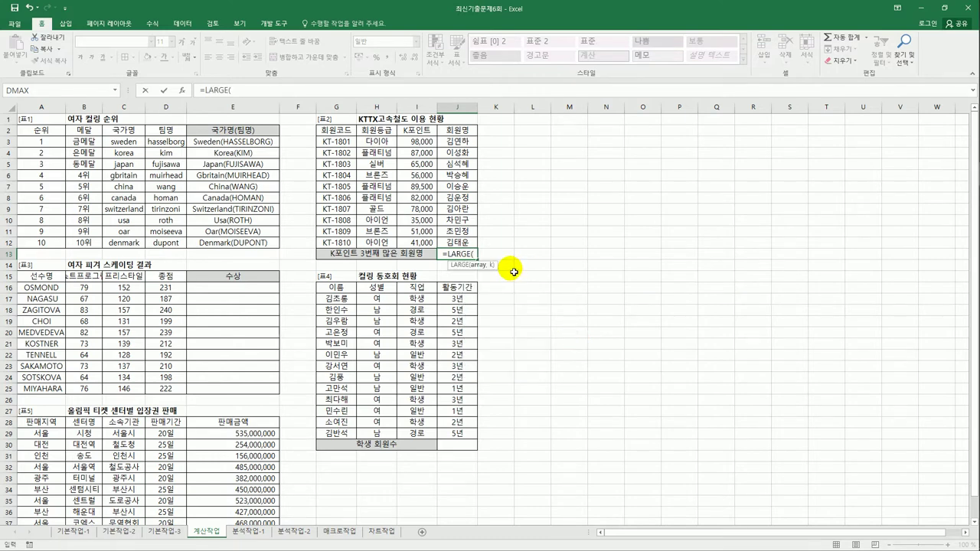
{"action": "left_click_drag", "start_coordinate": [425, 142], "coordinate": [426, 243]}
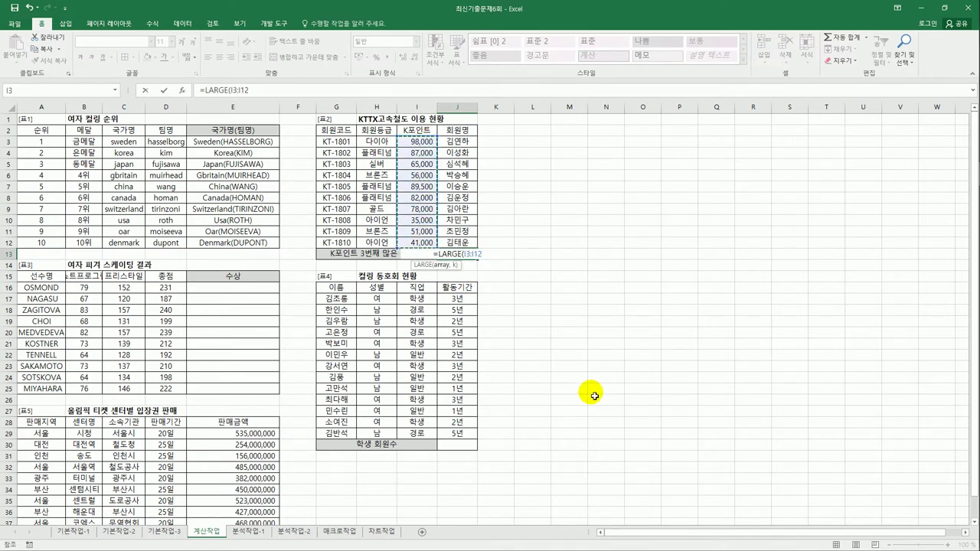
{"action": "type", "text": ",3"}
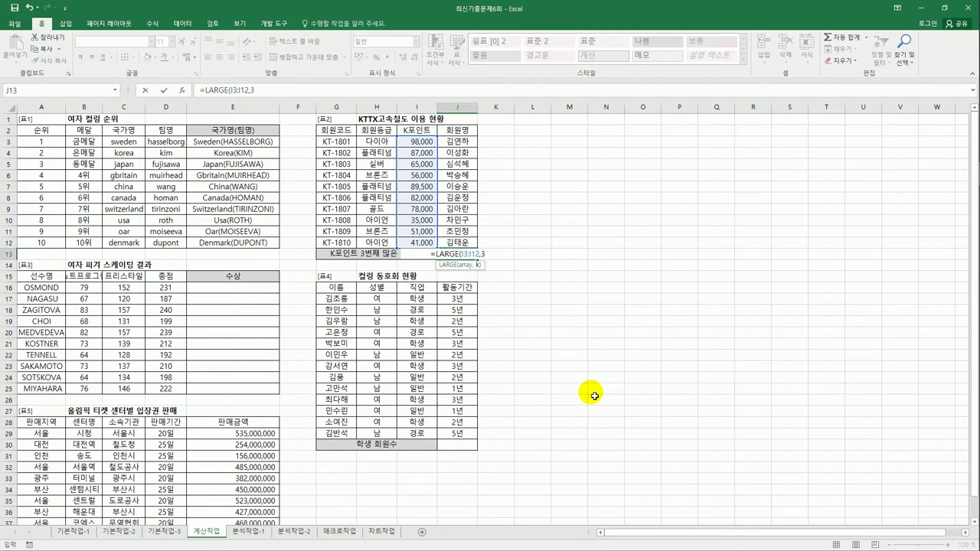
{"action": "type", "text": ")"}
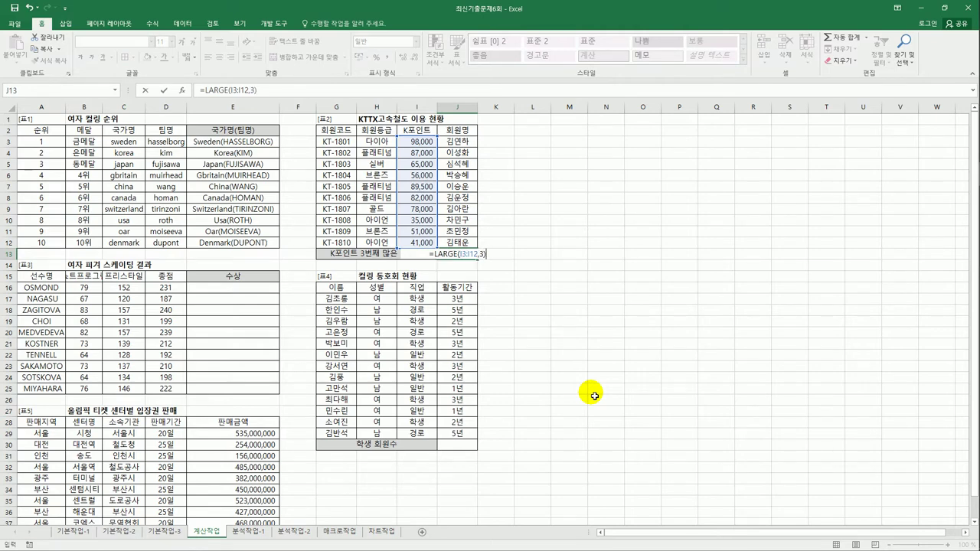
{"action": "key", "text": "Return"}
{"action": "key", "text": "Up"}
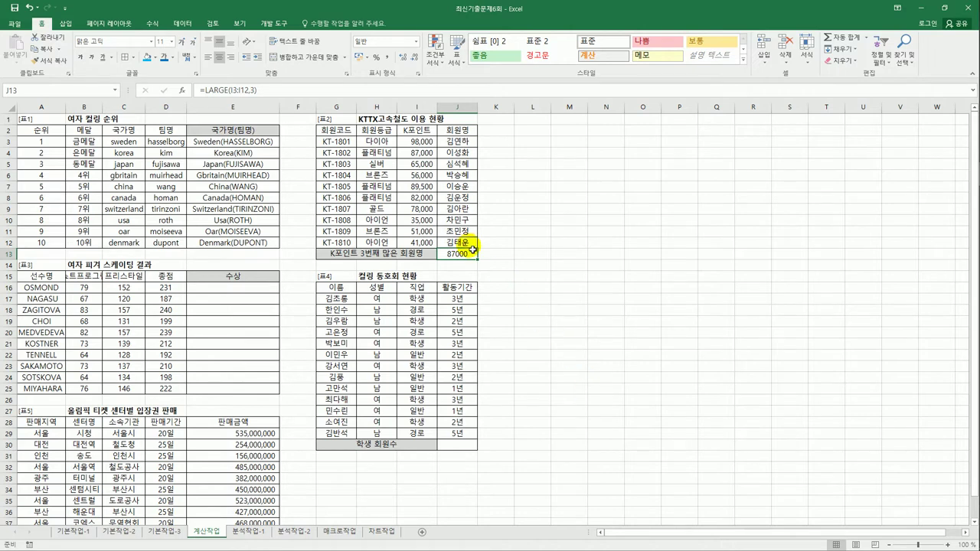
- Nest the LARGE expression in J13 inside a VLOOKUP function as its lookup value
{"action": "left_click", "coordinate": [427, 153]}
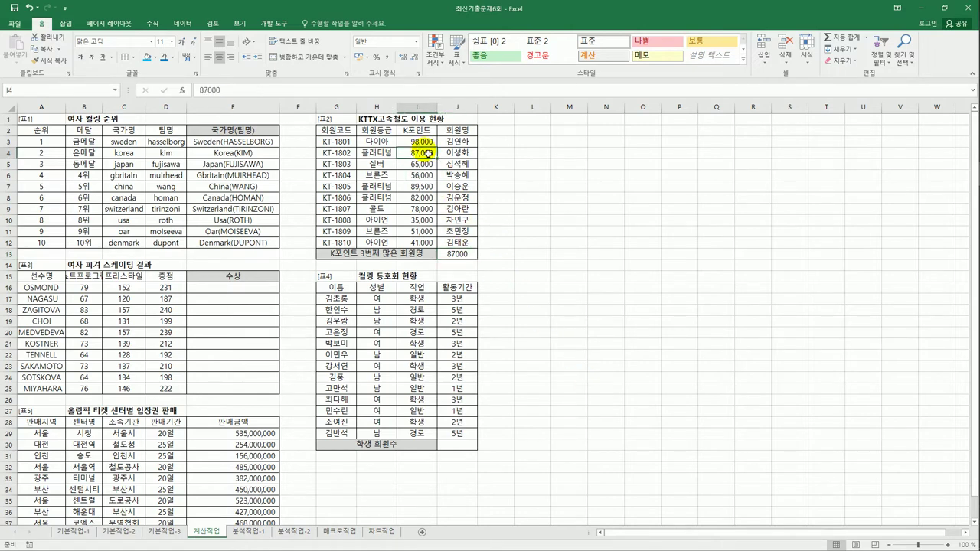
{"action": "left_click", "coordinate": [457, 154]}
{"action": "left_click", "coordinate": [457, 253]}
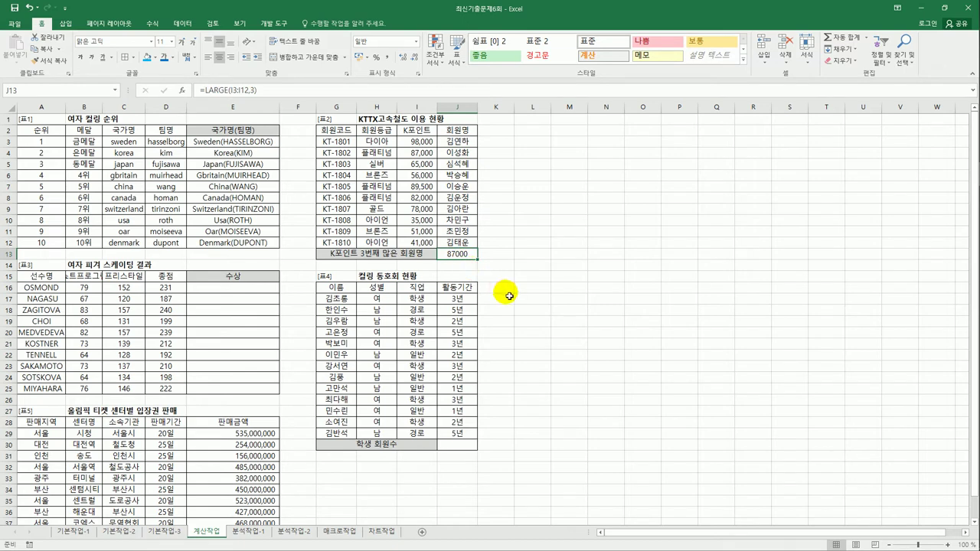
{"action": "left_click", "coordinate": [204, 90]}
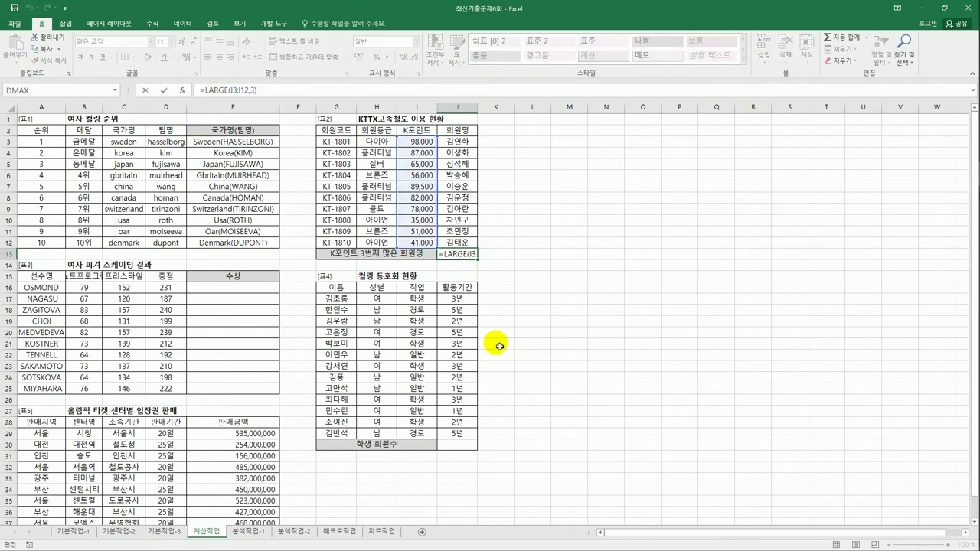
{"action": "type", "text": "VLOOKUP("}
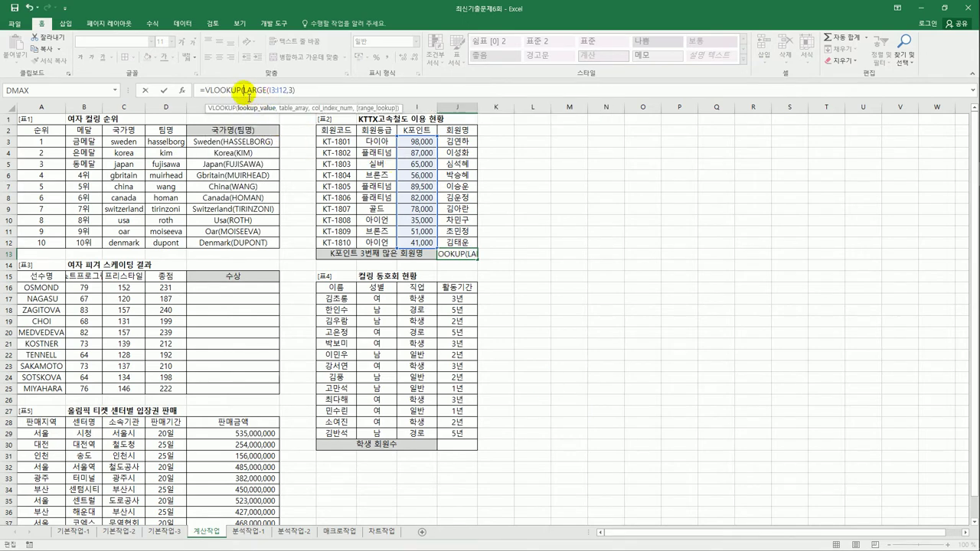
{"action": "left_click", "coordinate": [293, 91]}
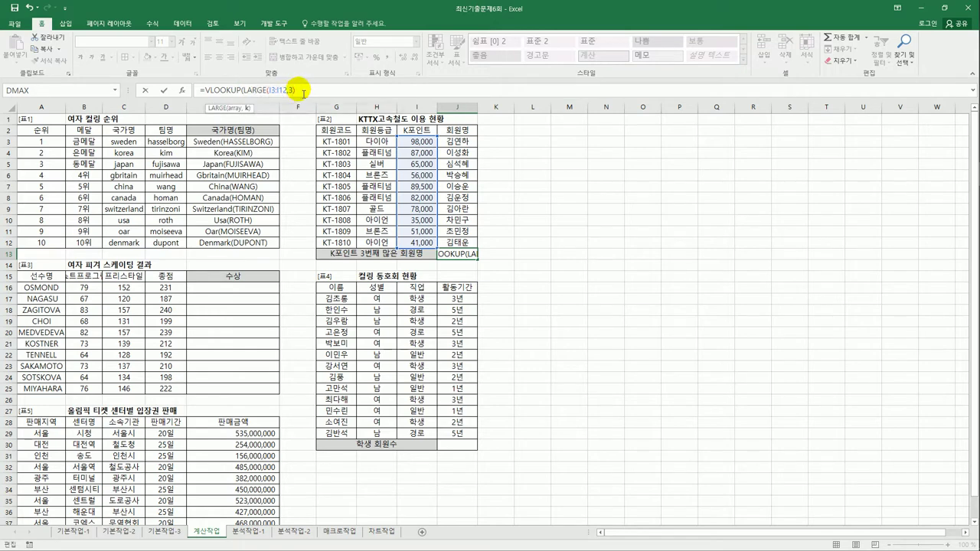
{"action": "left_click", "coordinate": [304, 92]}
{"action": "type", "text": ","}
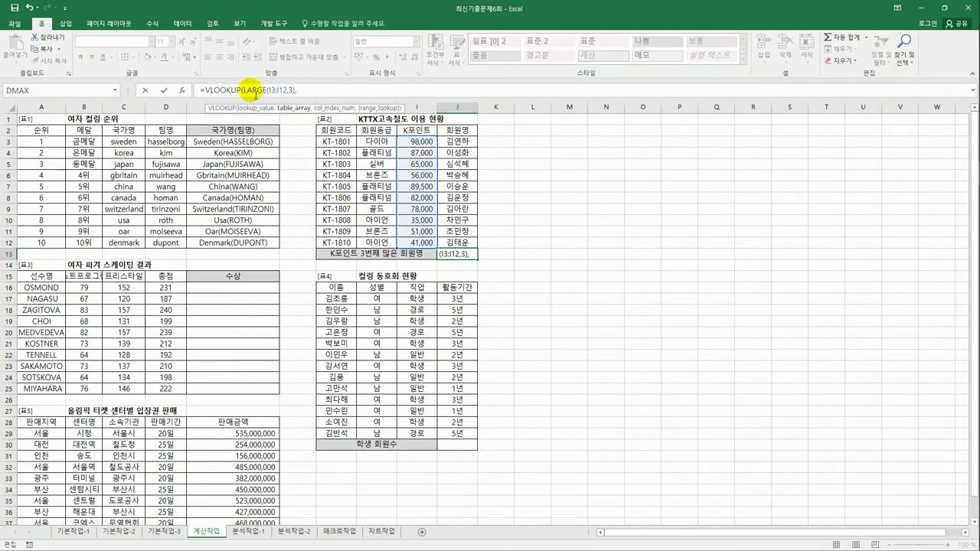
{"action": "left_click_drag", "start_coordinate": [245, 92], "coordinate": [298, 94]}
{"action": "left_click", "coordinate": [304, 95]}
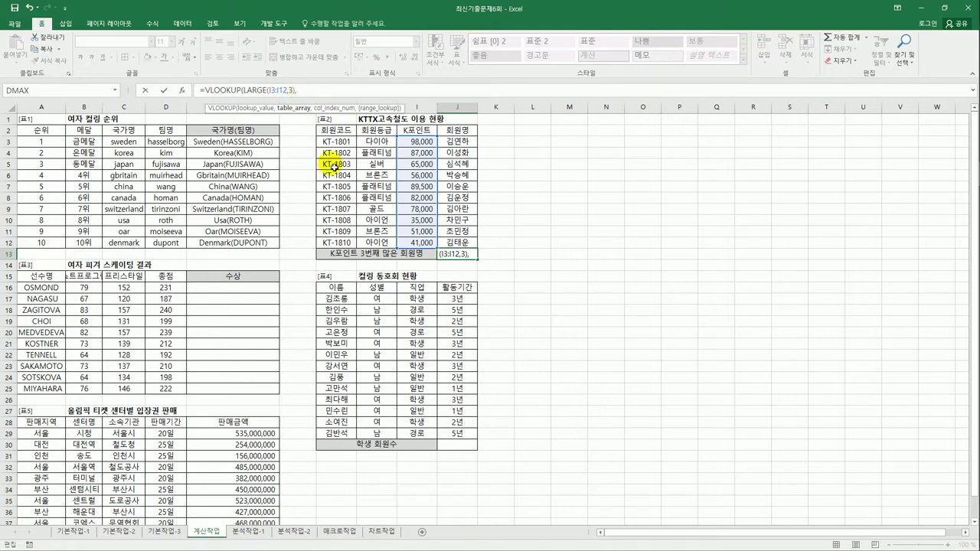
- Complete the VLOOKUP in J13 with table range I3:J12, column index 2 and exact match (FALSE)
{"action": "left_click_drag", "start_coordinate": [412, 146], "coordinate": [455, 245]}
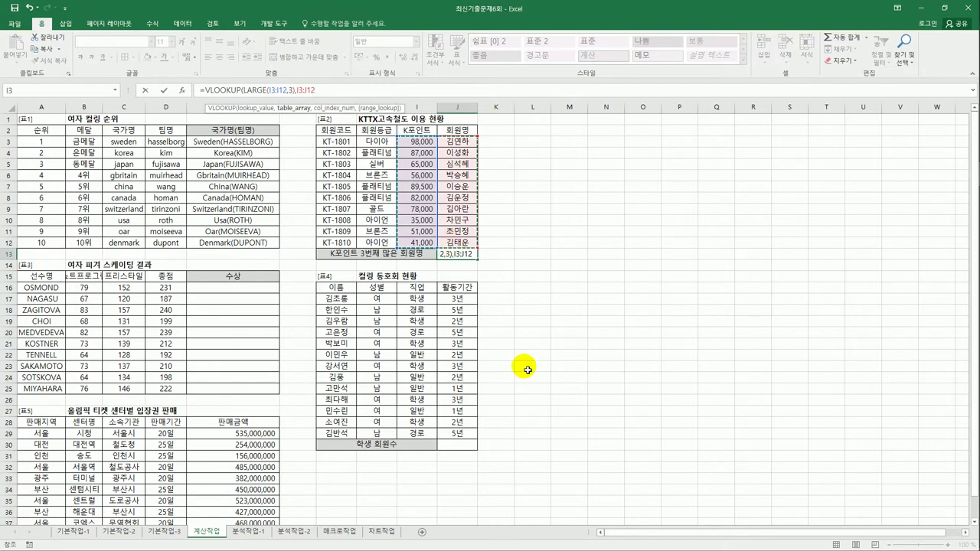
{"action": "type", "text": ","}
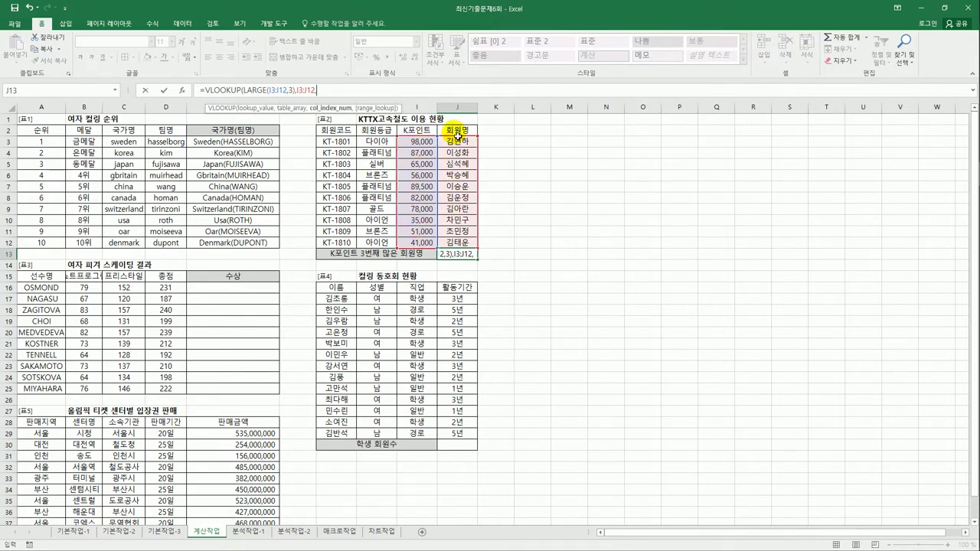
{"action": "type", "text": "2"}
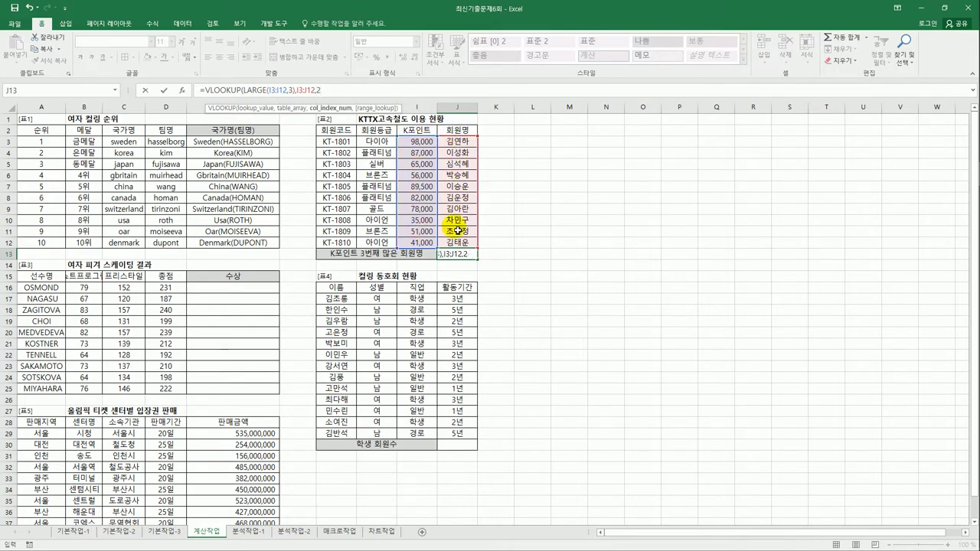
{"action": "type", "text": ","}
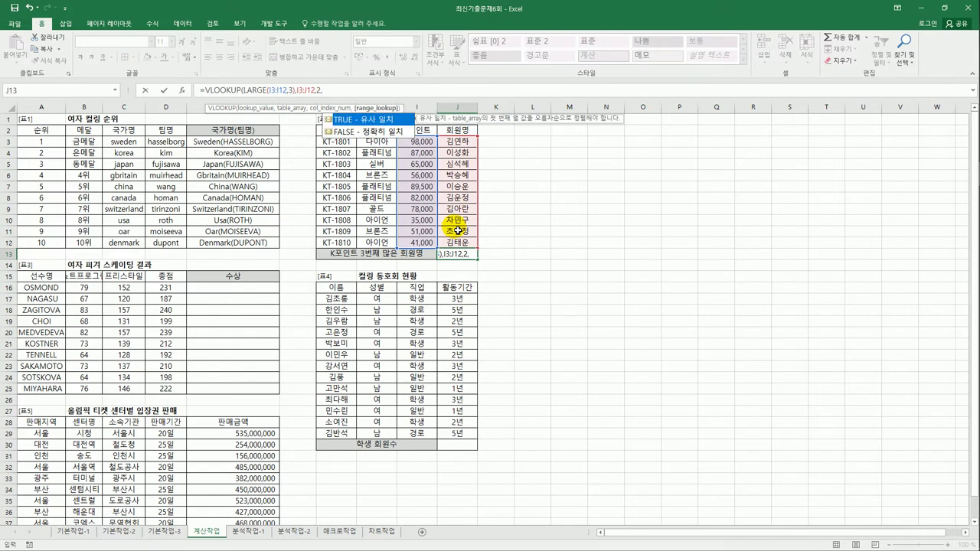
{"action": "double_click", "coordinate": [374, 131]}
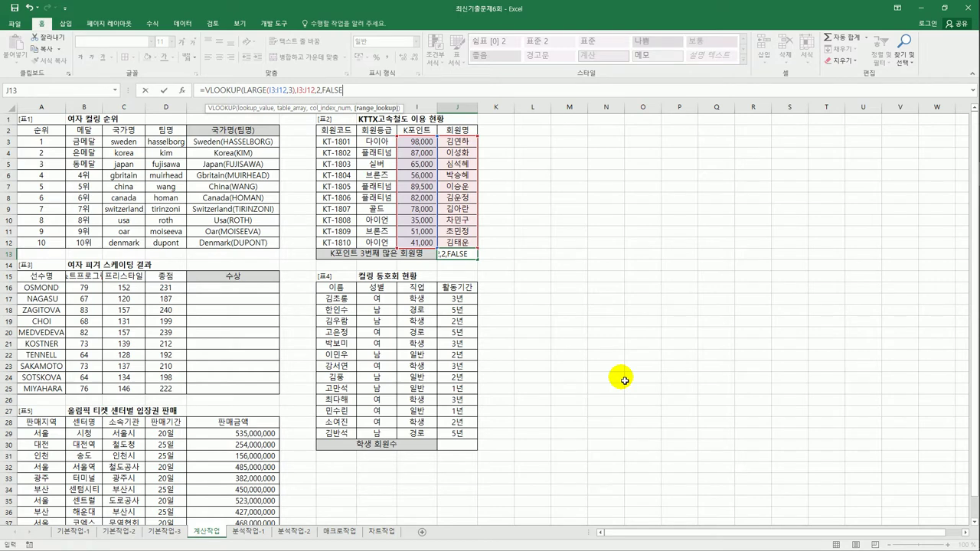
{"action": "type", "text": ")"}
{"action": "key", "text": "Return"}
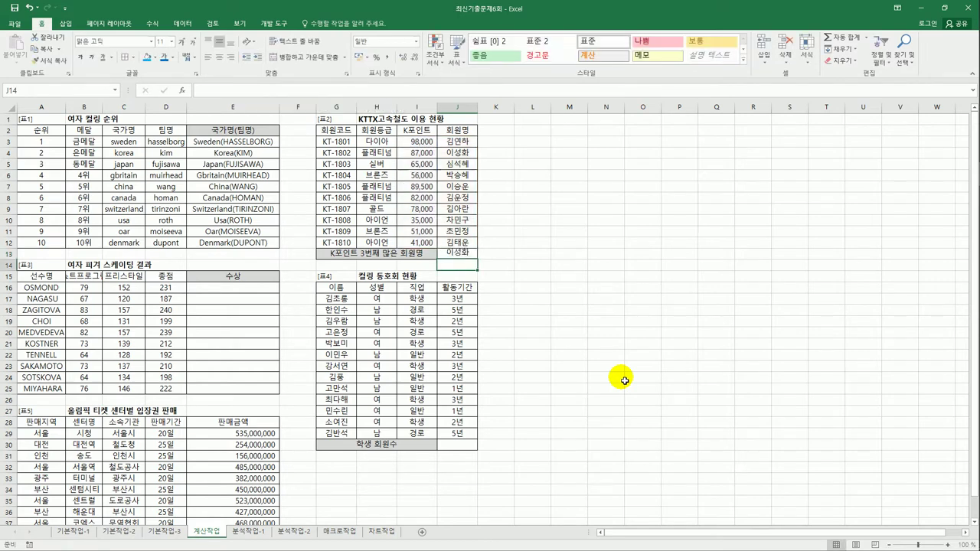
{"action": "left_click", "coordinate": [457, 256]}
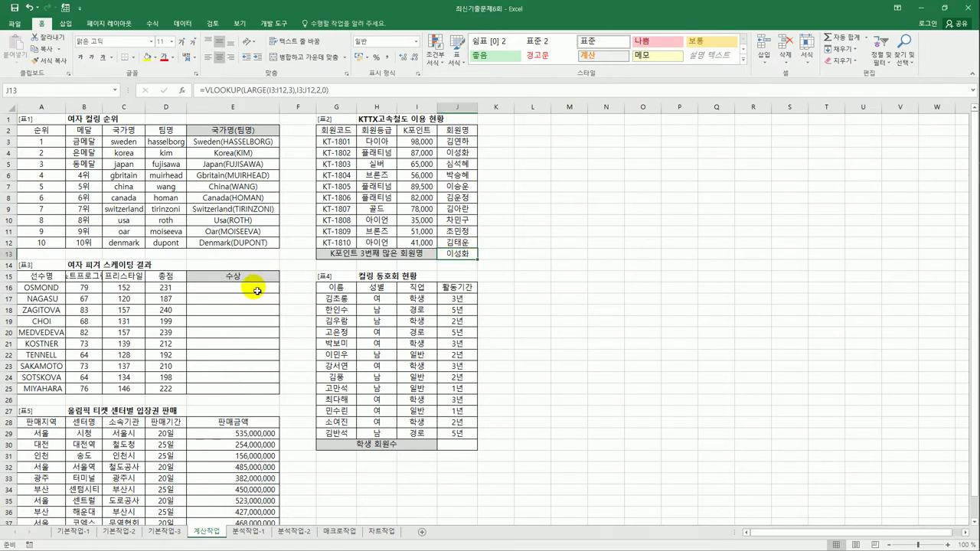
- Begin a RANK.EQ formula in cell E16 with D16 as the number to rank
{"action": "left_click", "coordinate": [256, 291]}
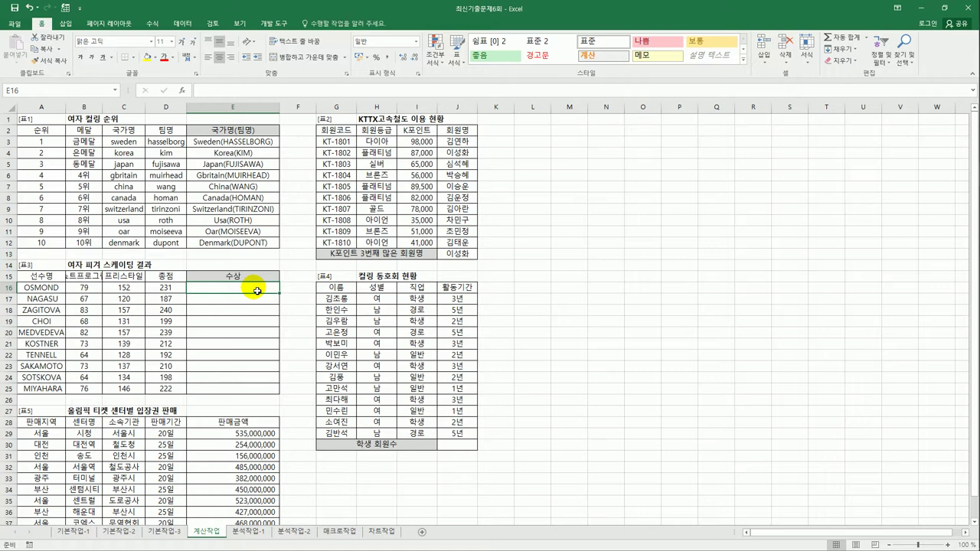
{"action": "type", "text": "="}
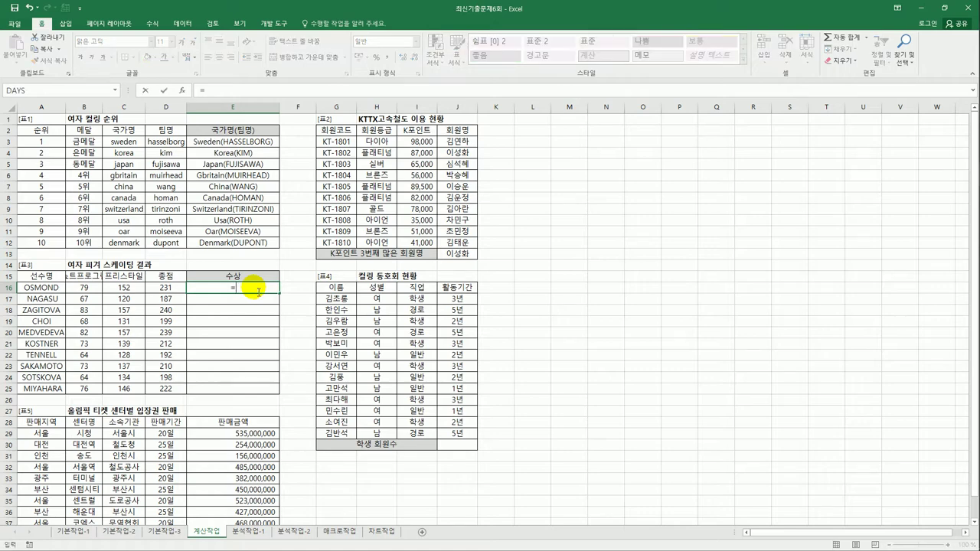
{"action": "type", "text": "ra"}
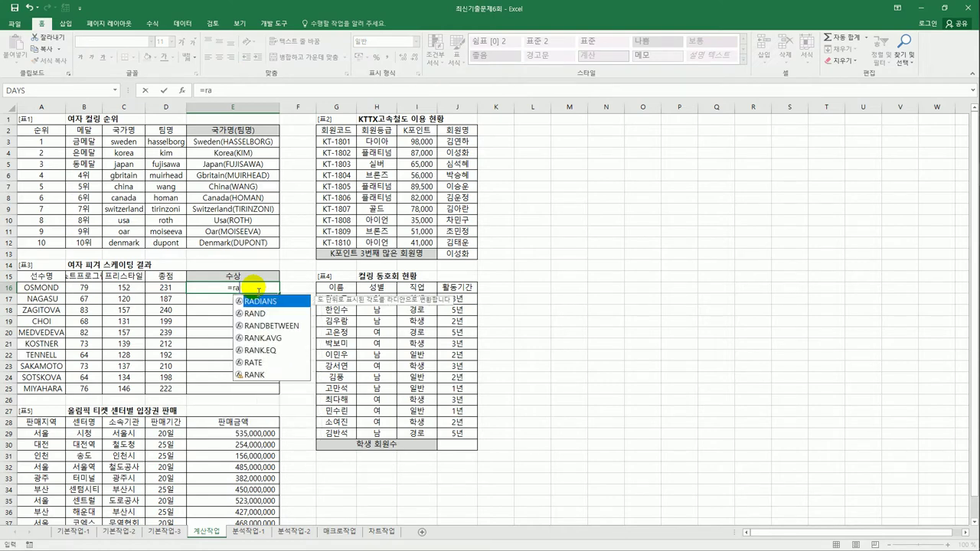
{"action": "double_click", "coordinate": [260, 350]}
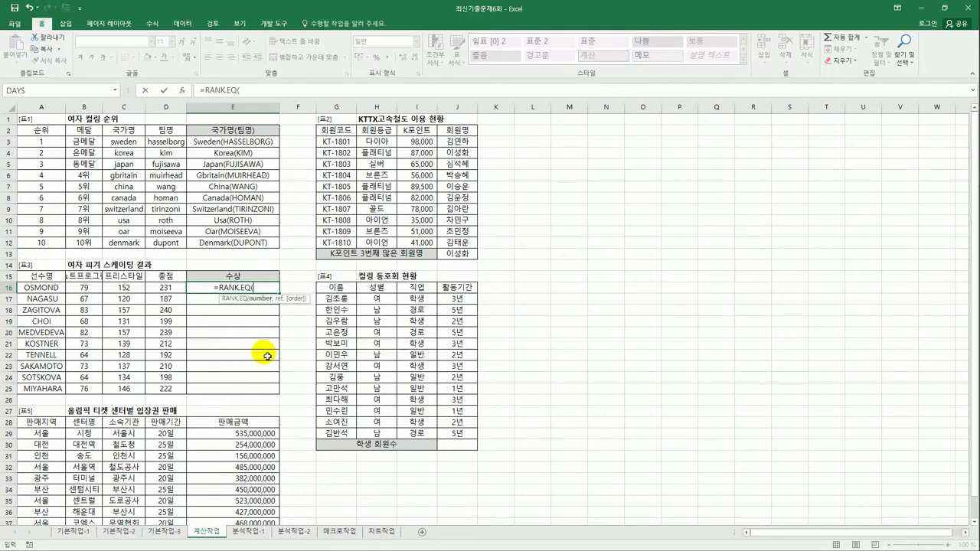
{"action": "left_click", "coordinate": [165, 289]}
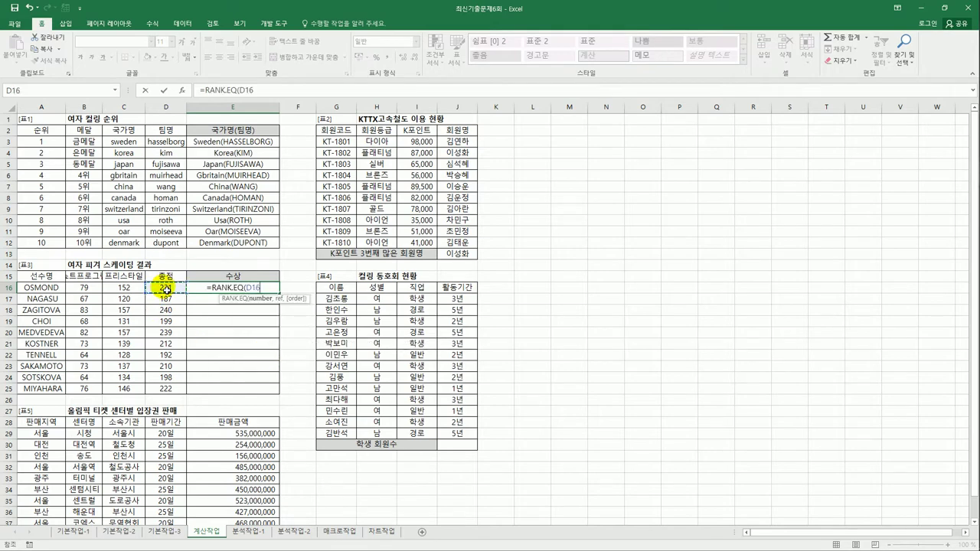
{"action": "type", "text": ","}
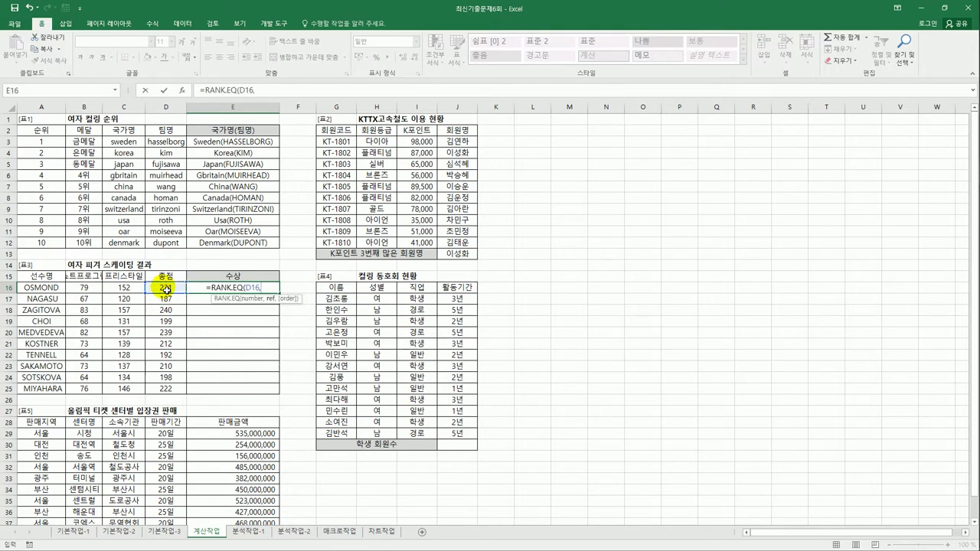
- Complete the RANK.EQ formula with the absolute range $D$16:$D$25 and descending order 0, and copy it down through E25
{"action": "left_click_drag", "start_coordinate": [166, 289], "coordinate": [172, 392]}
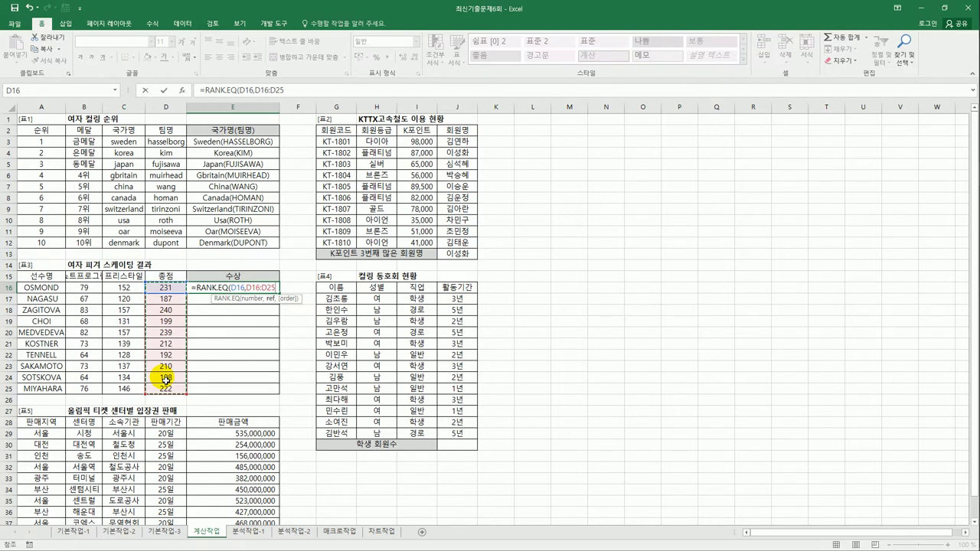
{"action": "key", "text": "F4"}
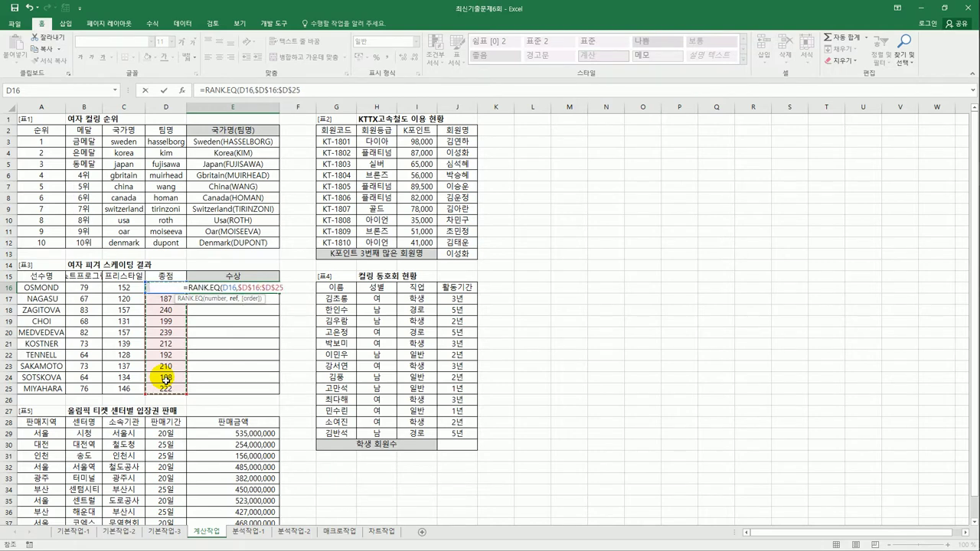
{"action": "type", "text": ","}
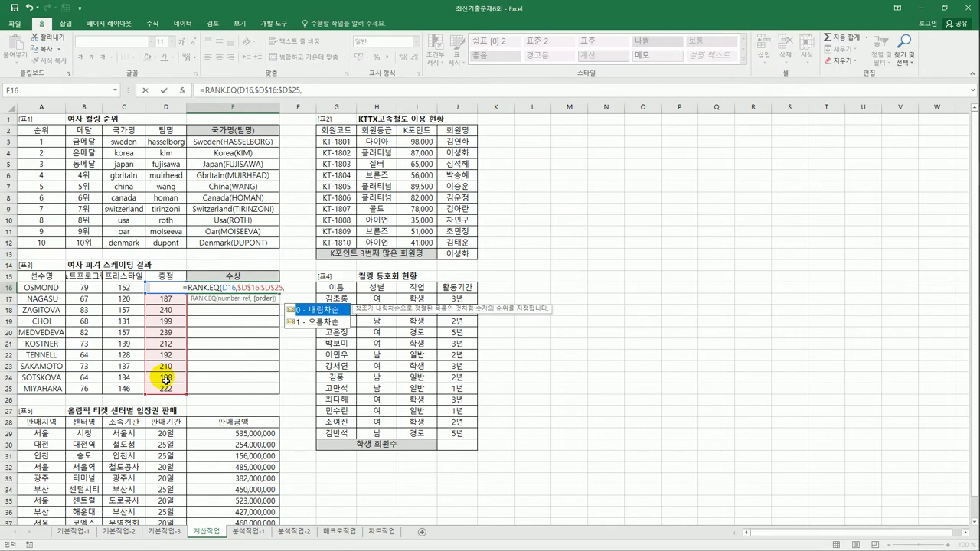
{"action": "double_click", "coordinate": [305, 313]}
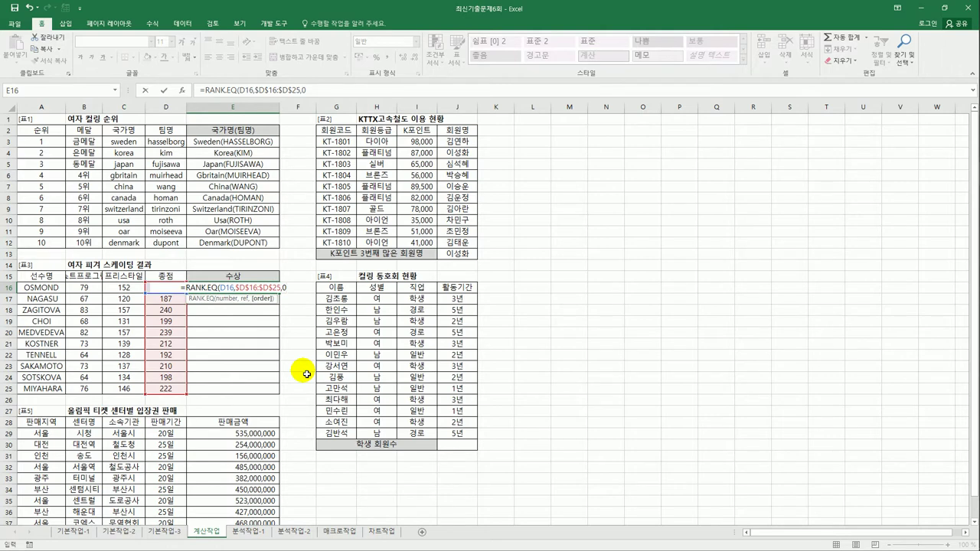
{"action": "type", "text": ")"}
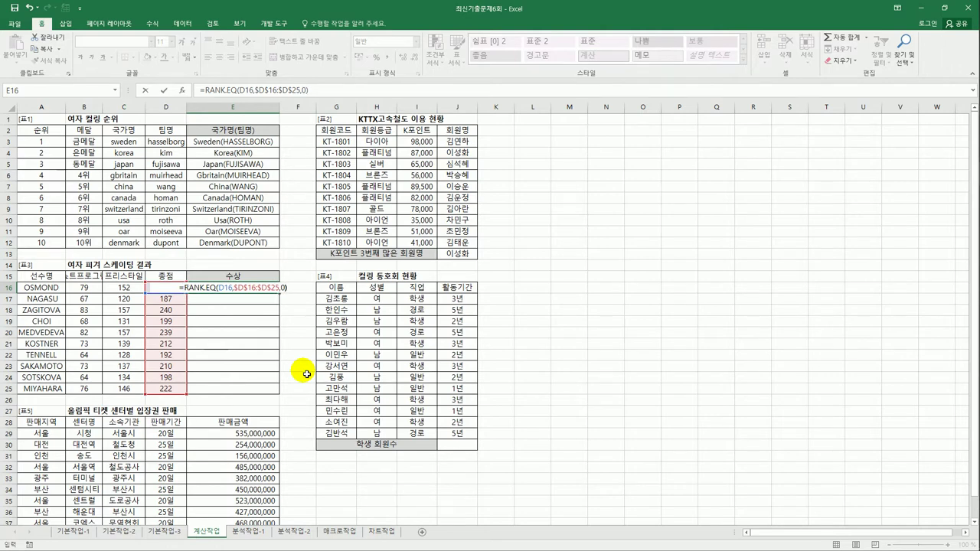
{"action": "key", "text": "Return"}
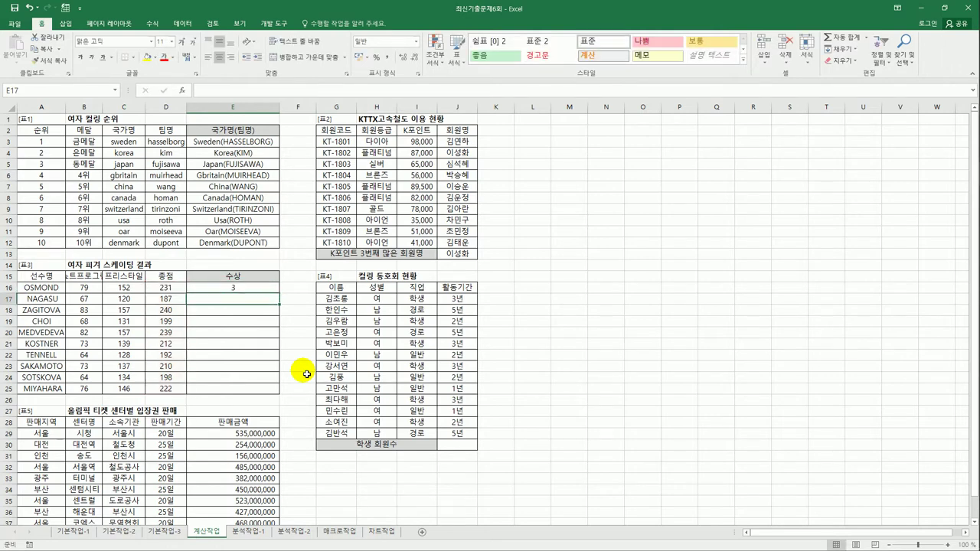
{"action": "left_click", "coordinate": [263, 285]}
{"action": "left_click_drag", "start_coordinate": [281, 296], "coordinate": [283, 395]}
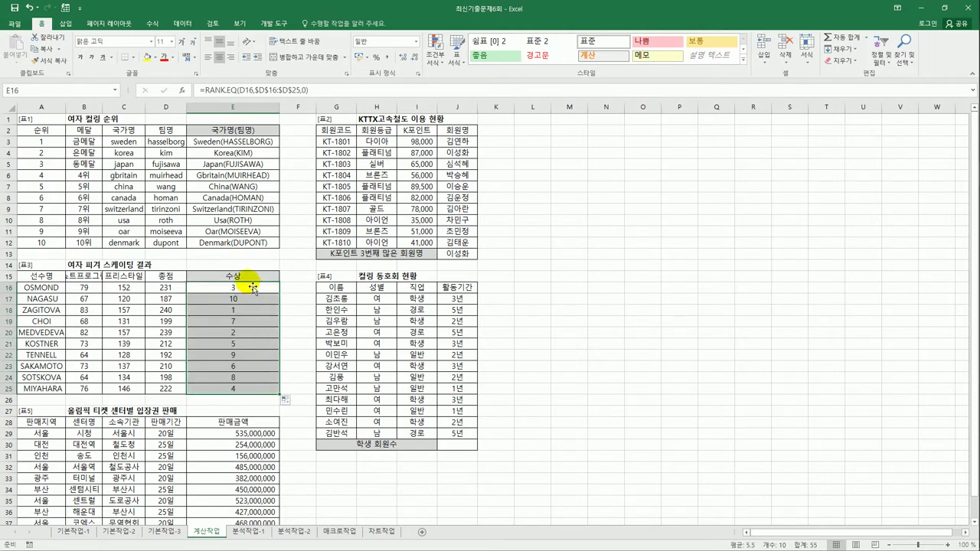
- Wrap the RANK.EQ expression in E16 in an IF function that returns "대상" when the rank equals 1
{"action": "left_click", "coordinate": [241, 288]}
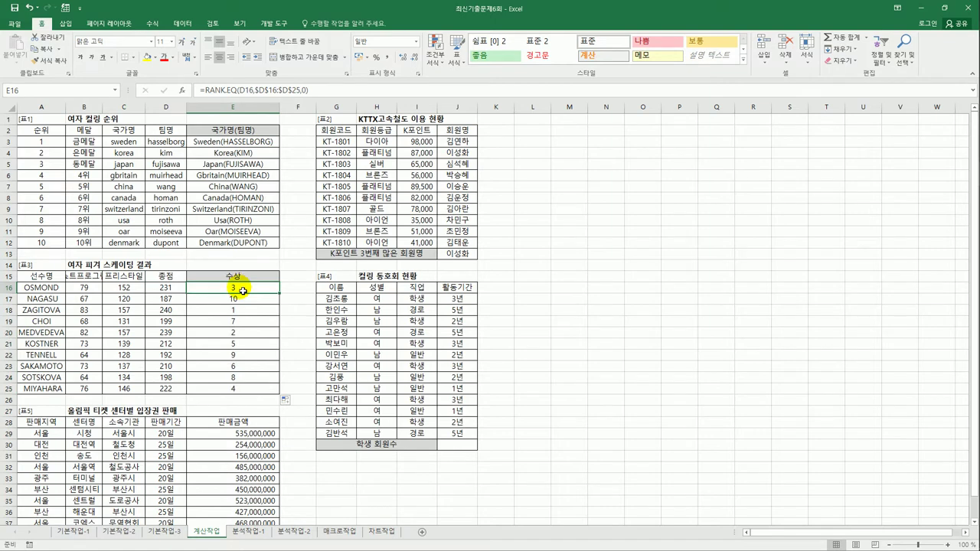
{"action": "left_click", "coordinate": [210, 92]}
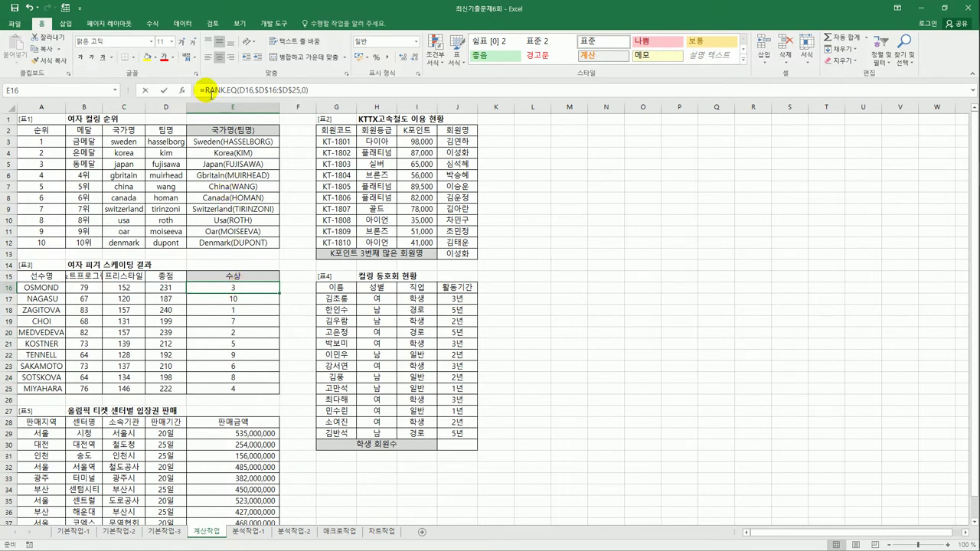
{"action": "type", "text": "I"}
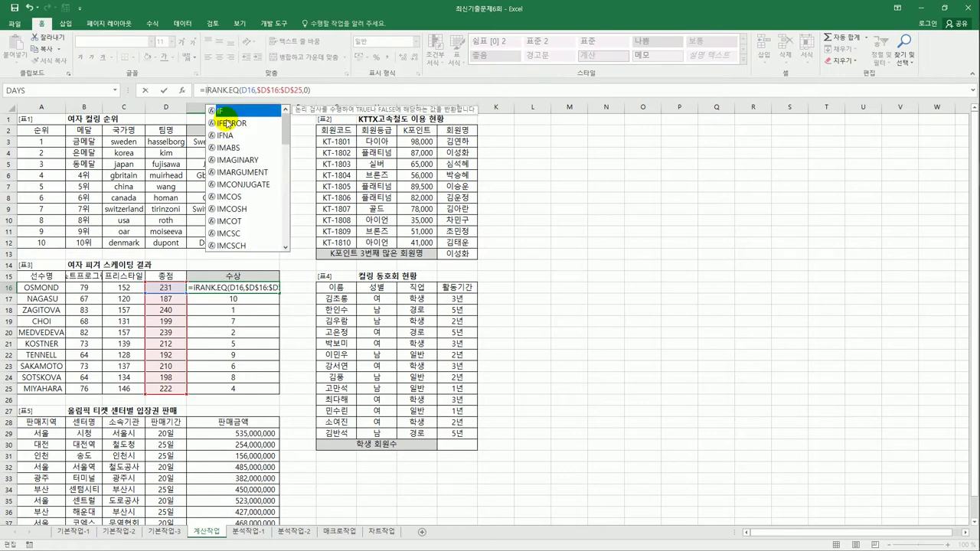
{"action": "type", "text": "F("}
{"action": "key", "text": "End"}
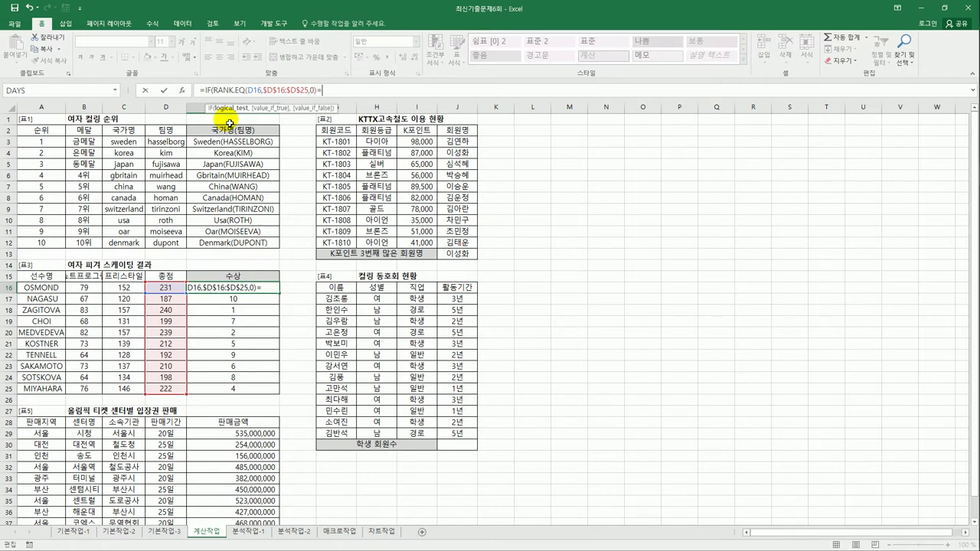
{"action": "type", "text": "=1,\"대상"}
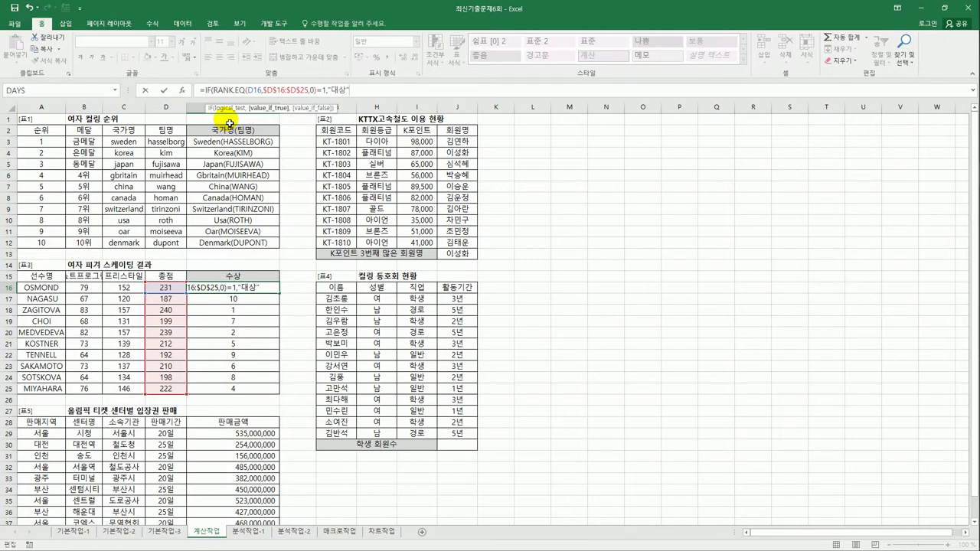
{"action": "type", "text": "\","}
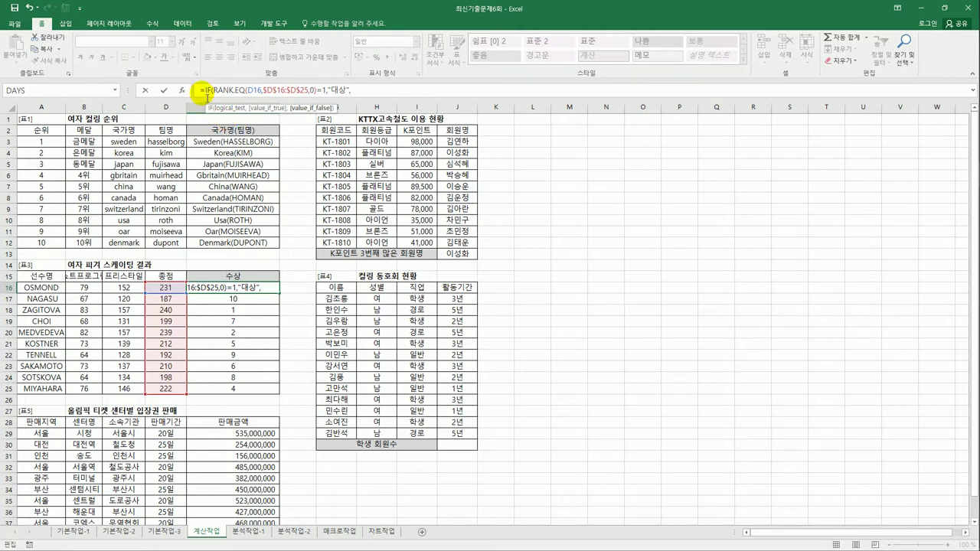
- Duplicate the IF expression as the false argument in E16, changing the copy to return "금상" when the rank equals 2
{"action": "left_click_drag", "start_coordinate": [202, 91], "coordinate": [383, 92]}
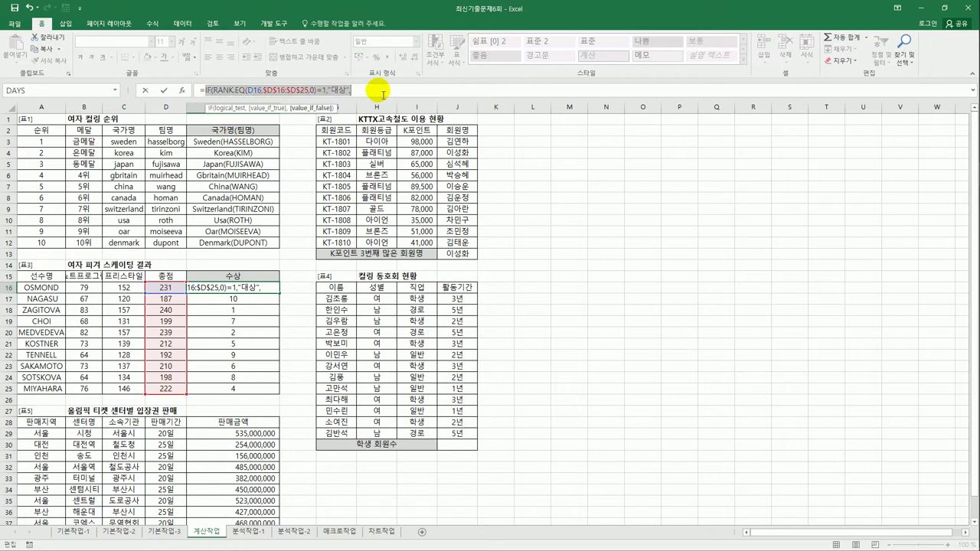
{"action": "key", "text": "ctrl+c"}
{"action": "left_click", "coordinate": [383, 91]}
{"action": "key", "text": "ctrl+v"}
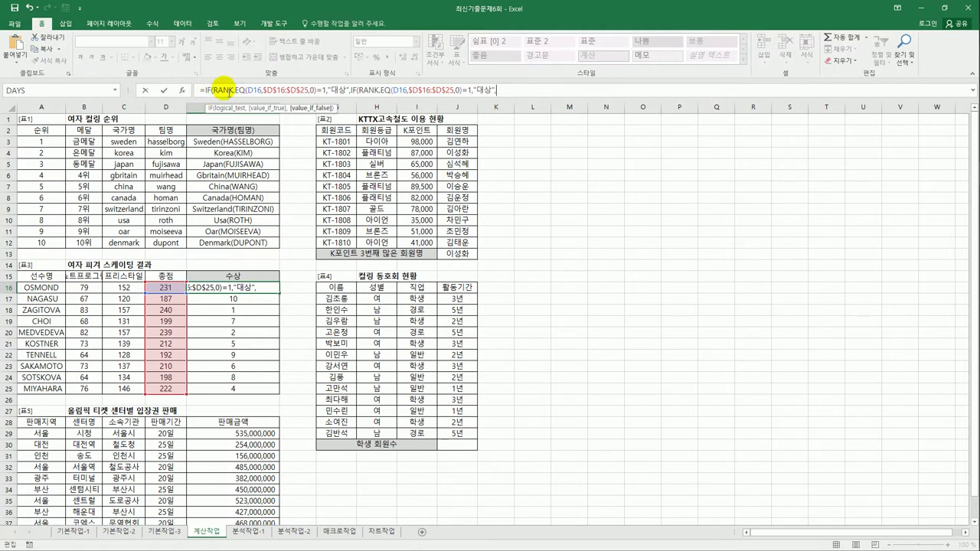
{"action": "left_click", "coordinate": [471, 92]}
{"action": "key", "text": "BackSpace"}
{"action": "type", "text": "2"}
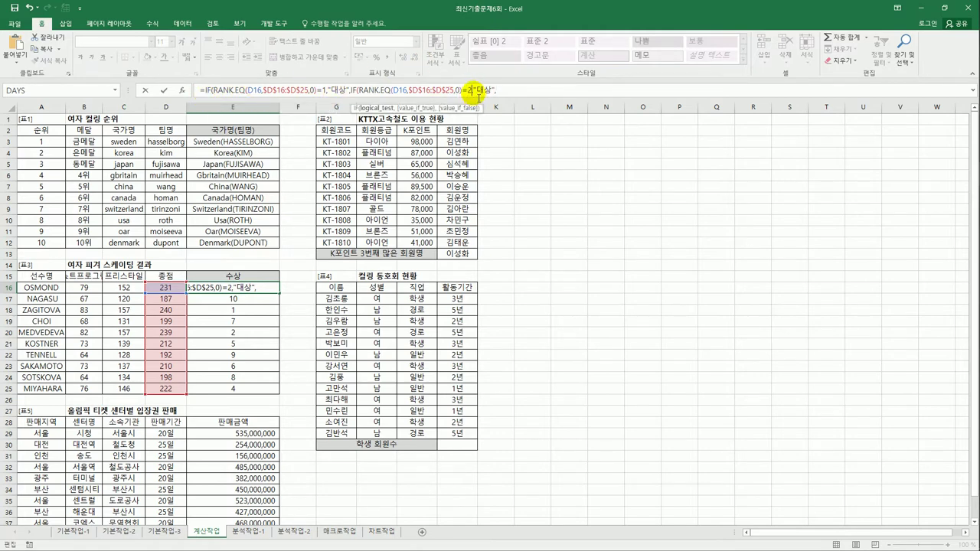
{"action": "type", "text": ","}
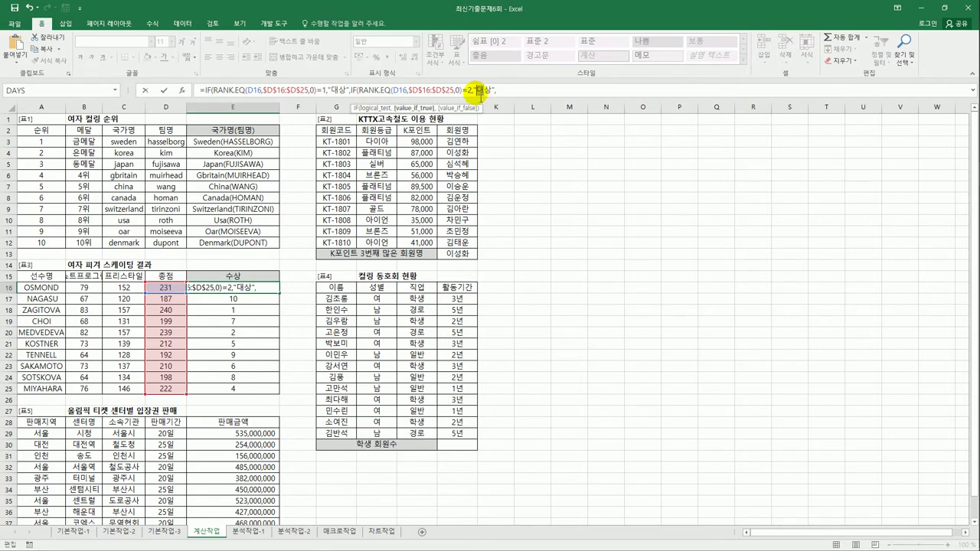
{"action": "left_click", "coordinate": [479, 91]}
{"action": "key", "text": "BackSpace"}
{"action": "type", "text": "금"}
{"action": "left_click", "coordinate": [498, 90]}
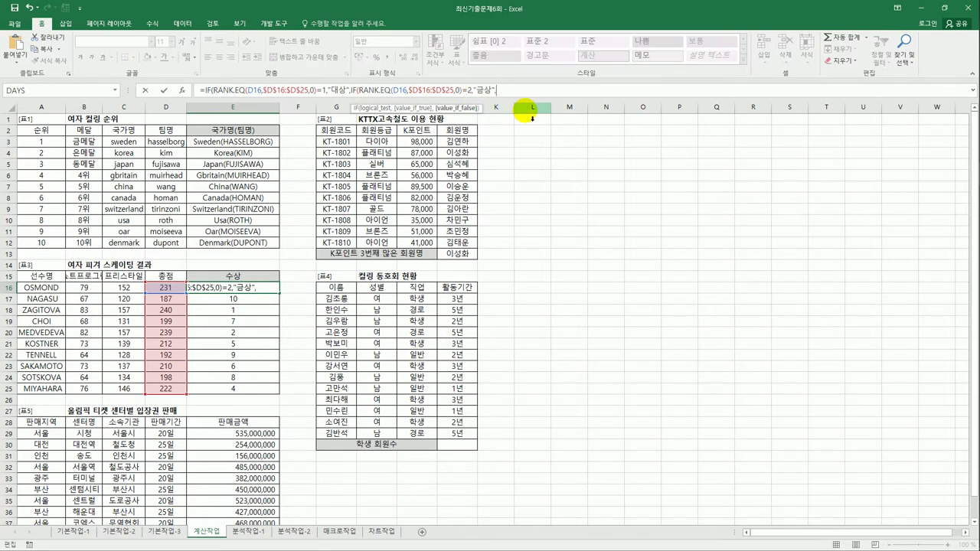
- Append a third copy of the IF expression in E16, changed to return "은상" when the rank equals 3
{"action": "key", "text": "ctrl+v"}
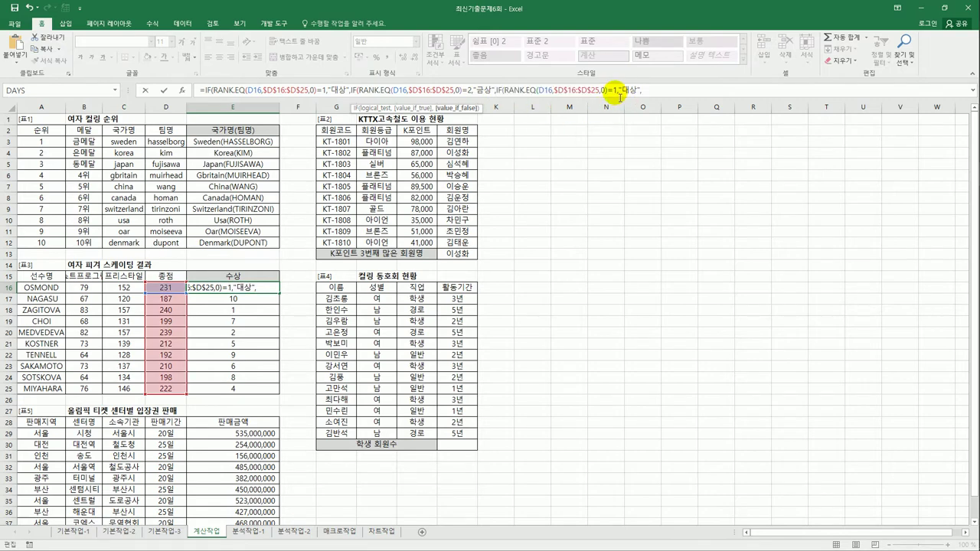
{"action": "double_click", "coordinate": [617, 91]}
{"action": "type", "text": "3"}
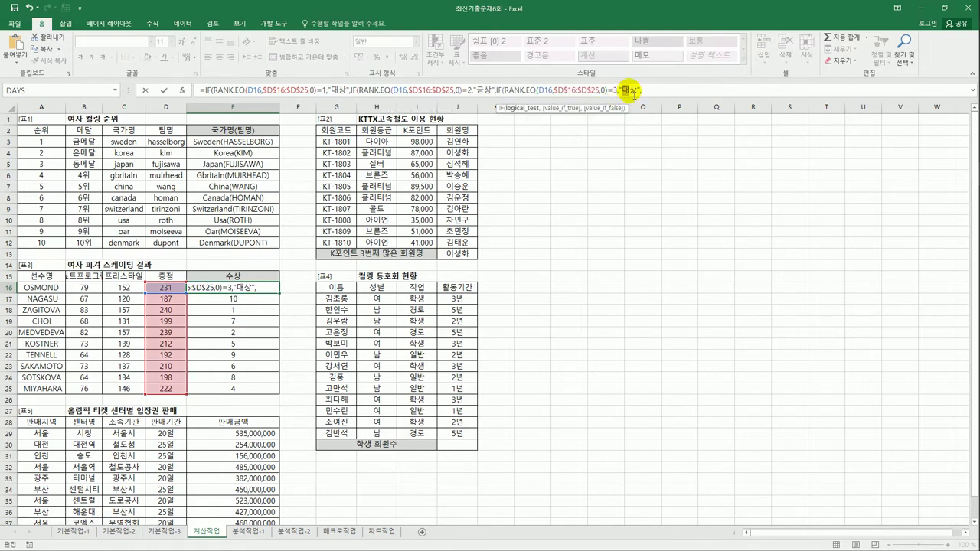
{"action": "double_click", "coordinate": [633, 91]}
{"action": "type", "text": "은"}
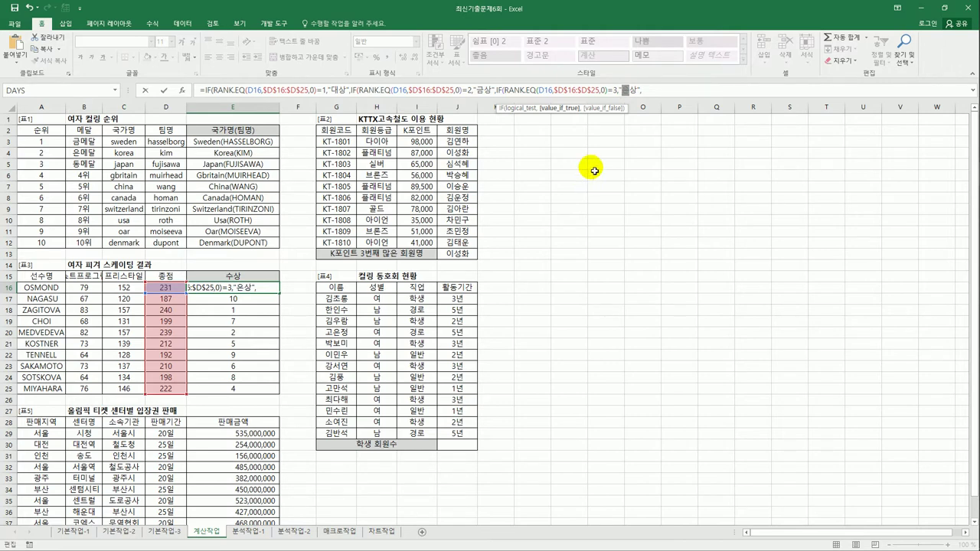
- Finish the nested IF formula in E16 with an empty string "" as the last false value and three closing parentheses
{"action": "key", "text": "End"}
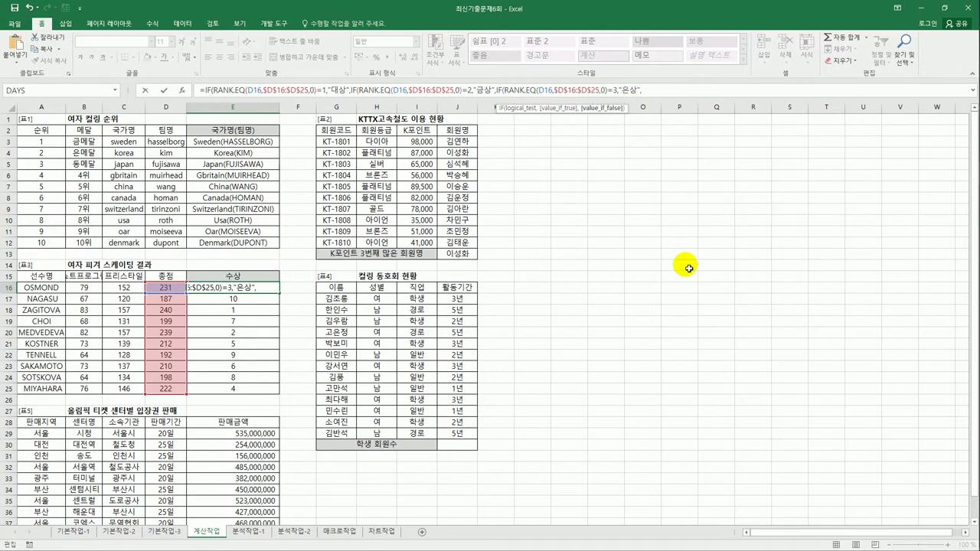
{"action": "type", "text": "\"\""}
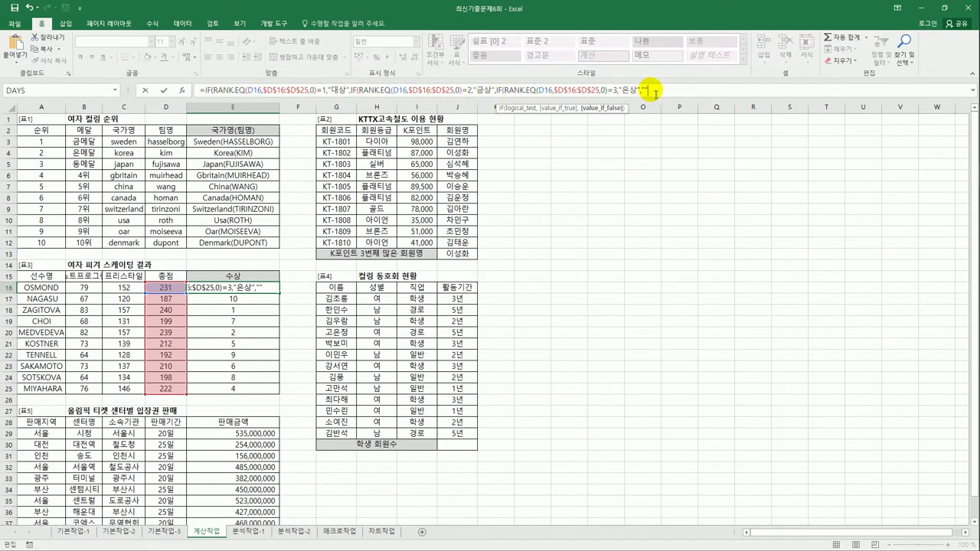
{"action": "type", "text": "))"}
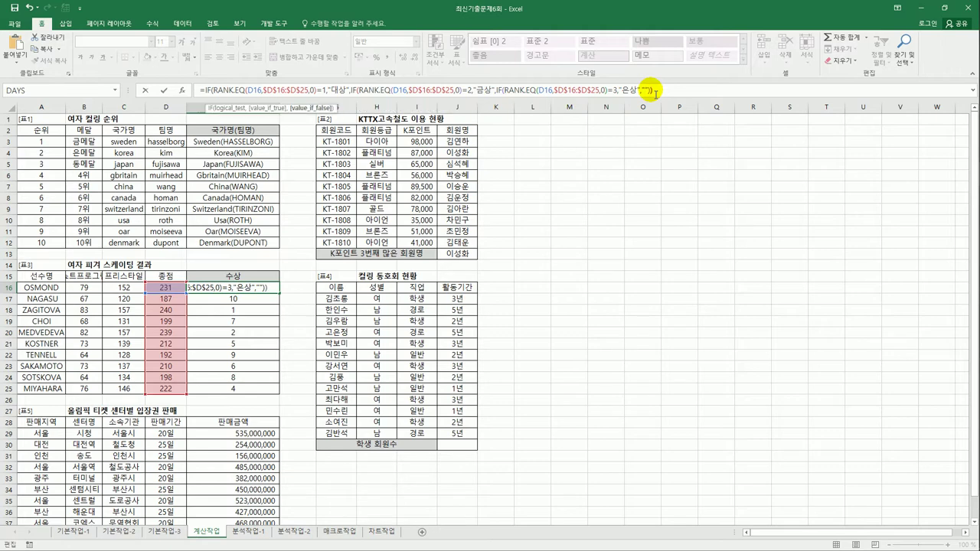
{"action": "type", "text": ")"}
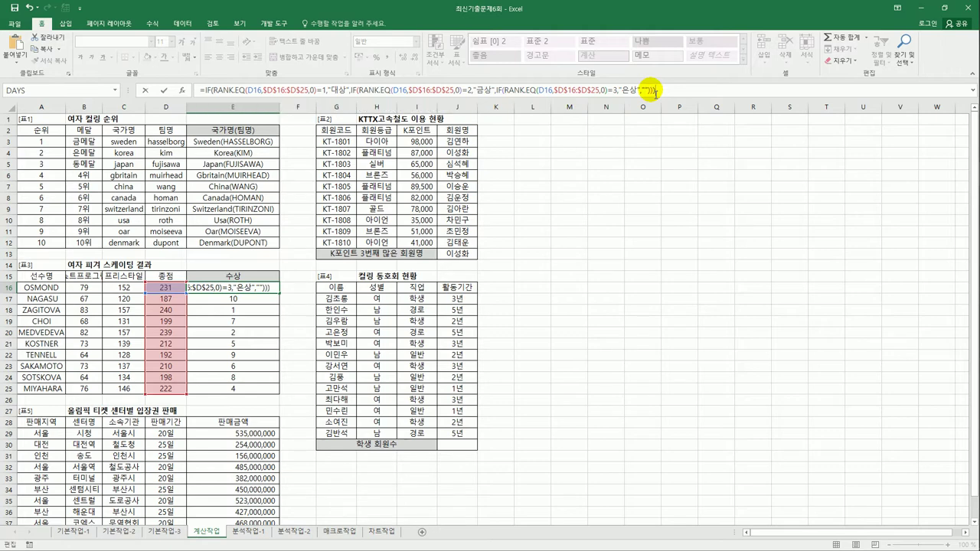
{"action": "key", "text": "Return"}
- Copy the nested IF formula from E16 down through E25 of the 수상 column
{"action": "left_click", "coordinate": [274, 287]}
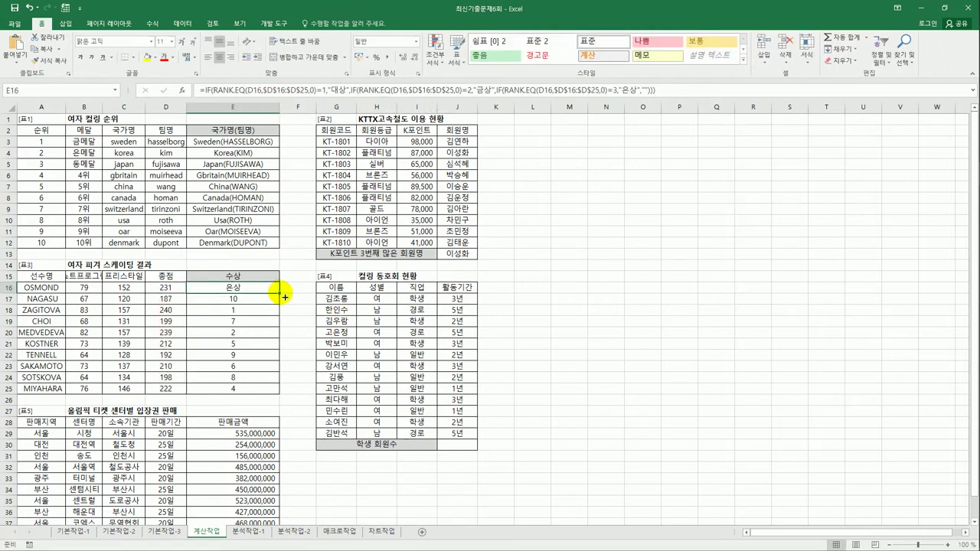
{"action": "left_click_drag", "start_coordinate": [280, 293], "coordinate": [278, 395]}
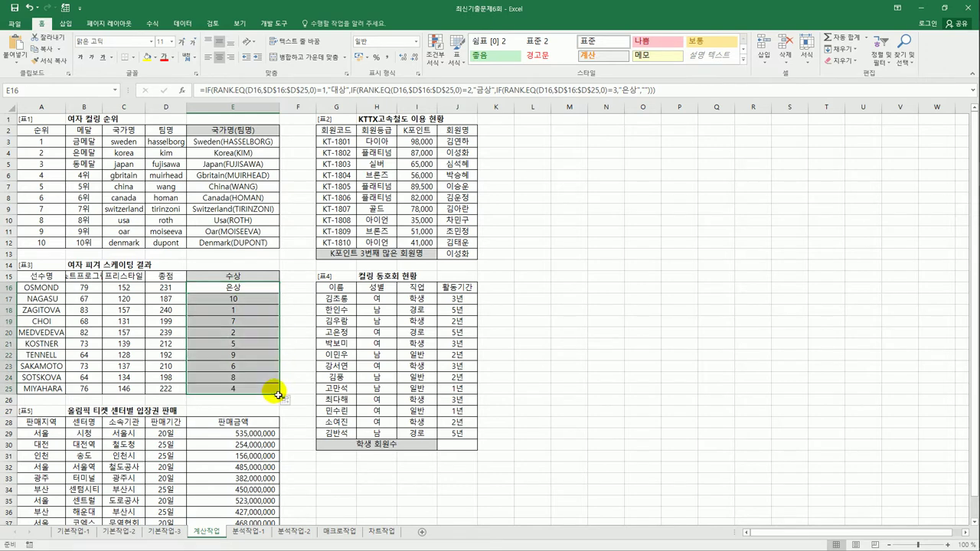
{"action": "left_click", "coordinate": [275, 393]}
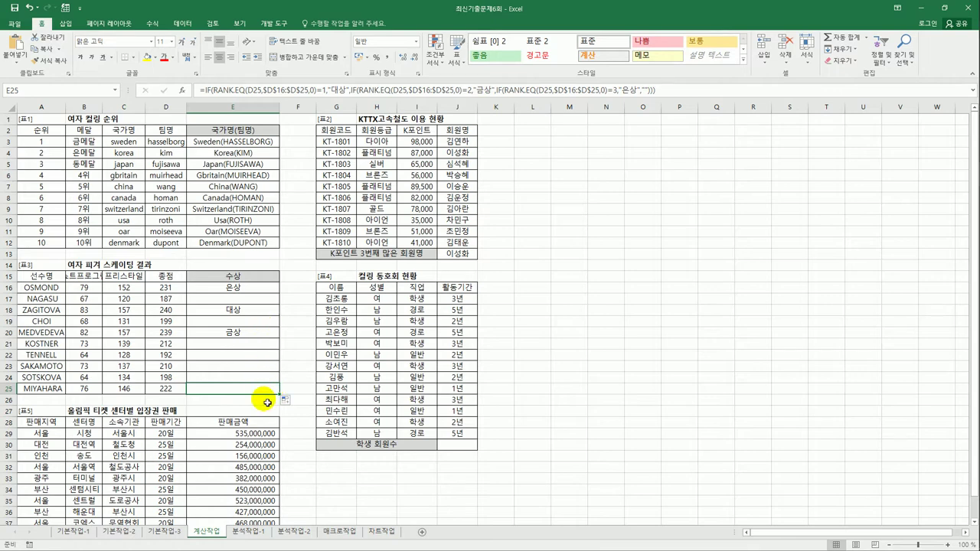
- Examine the 직업 column and the G16:J29 data range of 표4 for counting the student members
{"action": "left_click", "coordinate": [452, 445]}
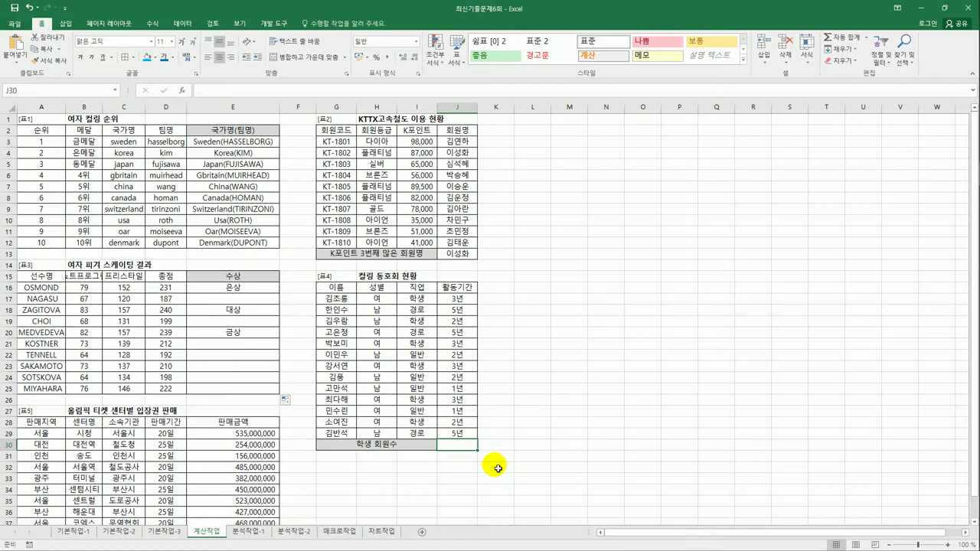
{"action": "left_click", "coordinate": [418, 299]}
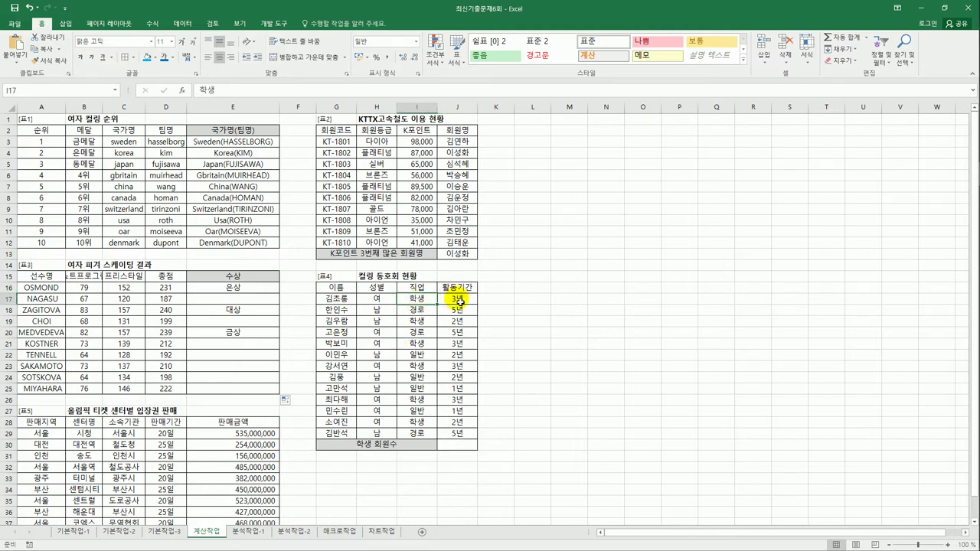
{"action": "left_click", "coordinate": [468, 445]}
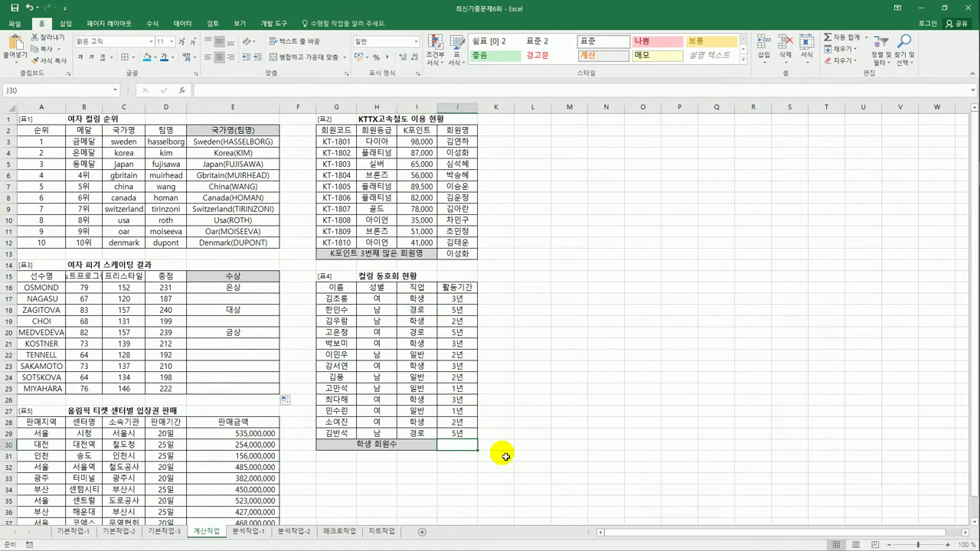
{"action": "left_click_drag", "start_coordinate": [337, 288], "coordinate": [455, 435]}
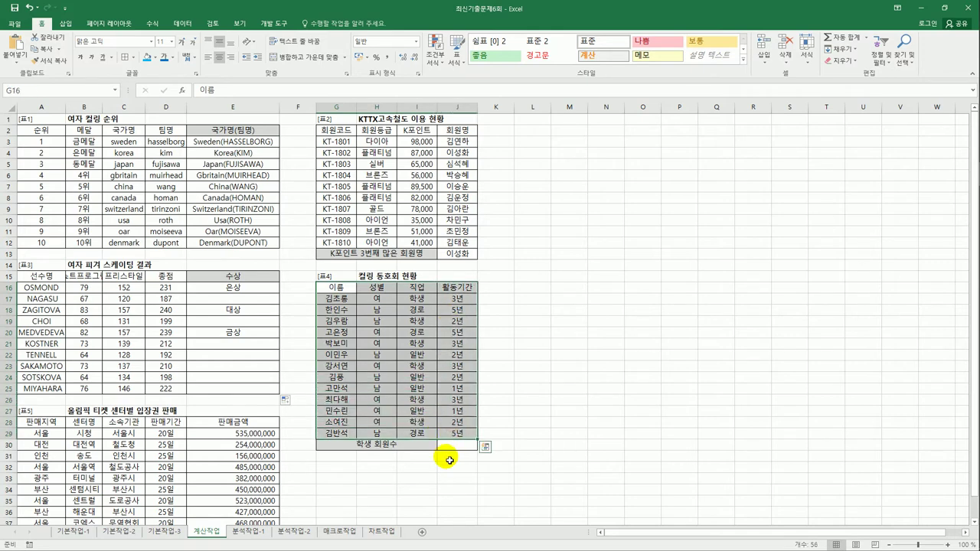
{"action": "left_click_drag", "start_coordinate": [417, 321], "coordinate": [468, 331]}
{"action": "left_click", "coordinate": [468, 331]}
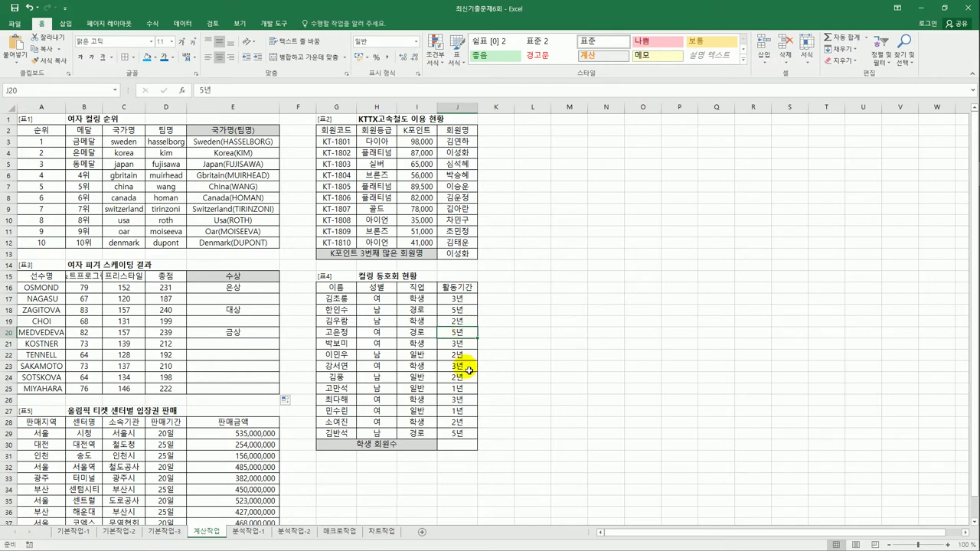
- Start a DCOUNTA formula in J30 for 학생 회원수, with G16:J29 as the database
{"action": "left_click", "coordinate": [465, 448]}
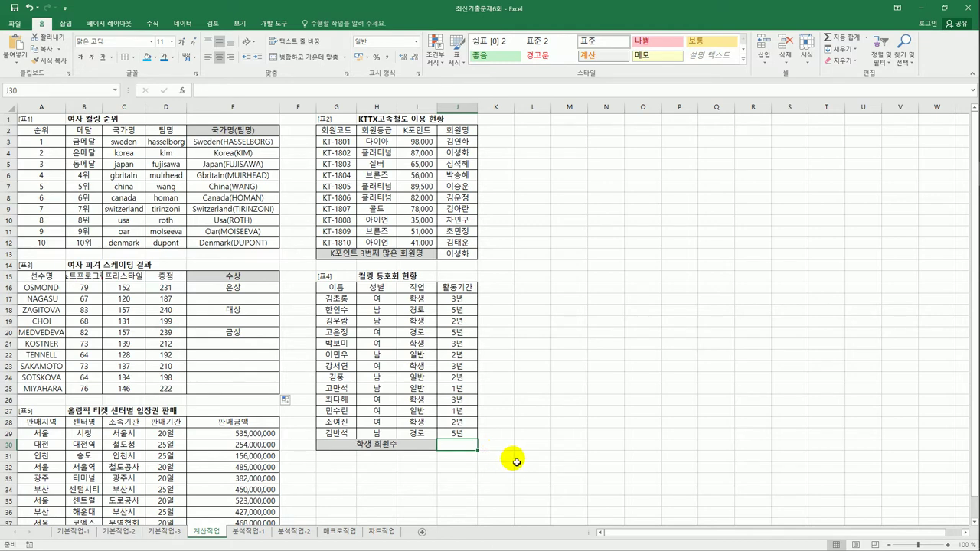
{"action": "type", "text": "=ㅇ"}
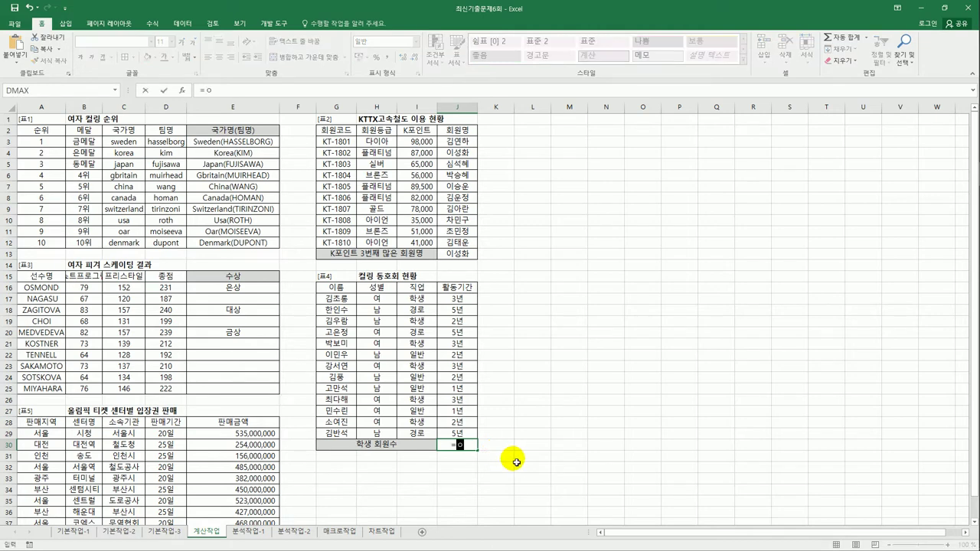
{"action": "key", "text": "BackSpace"}
{"action": "type", "text": "d"}
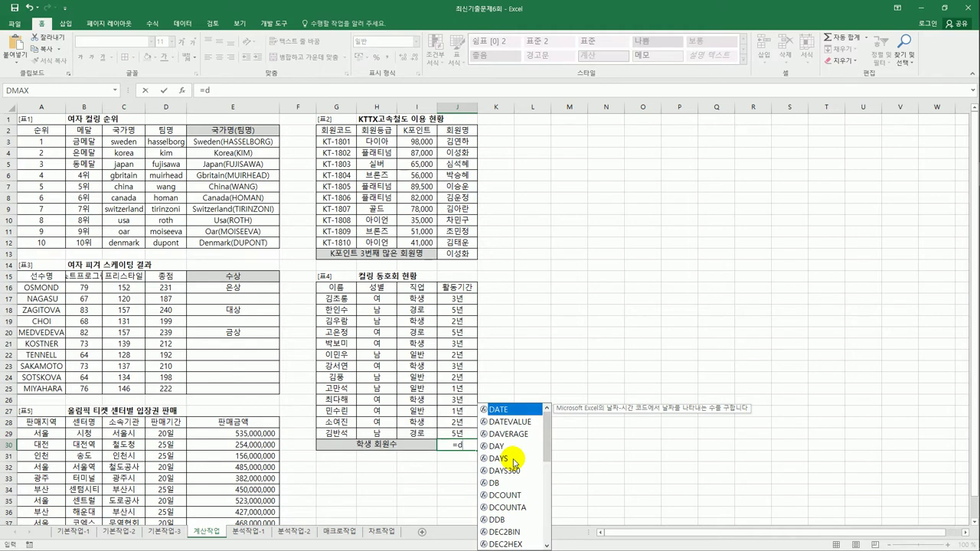
{"action": "type", "text": "co"}
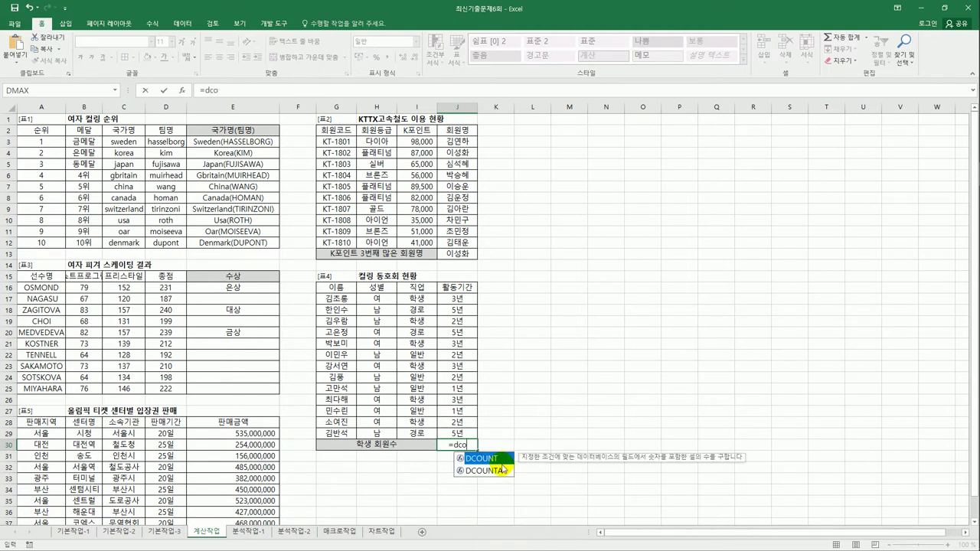
{"action": "double_click", "coordinate": [494, 471]}
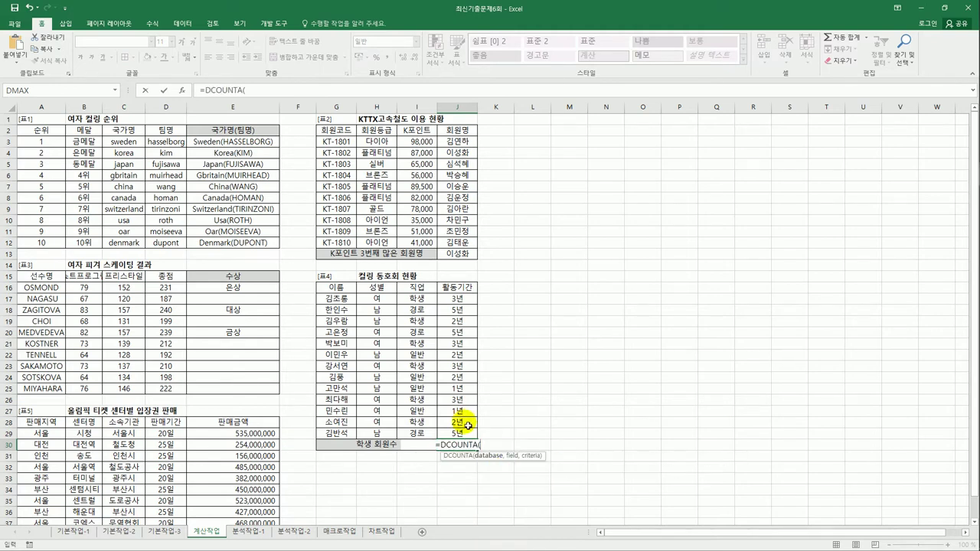
{"action": "left_click_drag", "start_coordinate": [346, 293], "coordinate": [454, 434]}
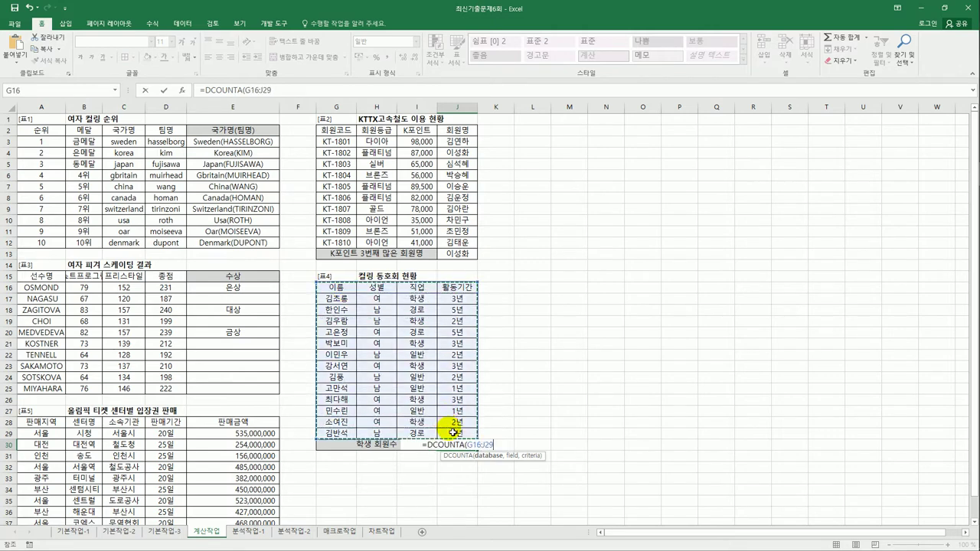
{"action": "type", "text": ","}
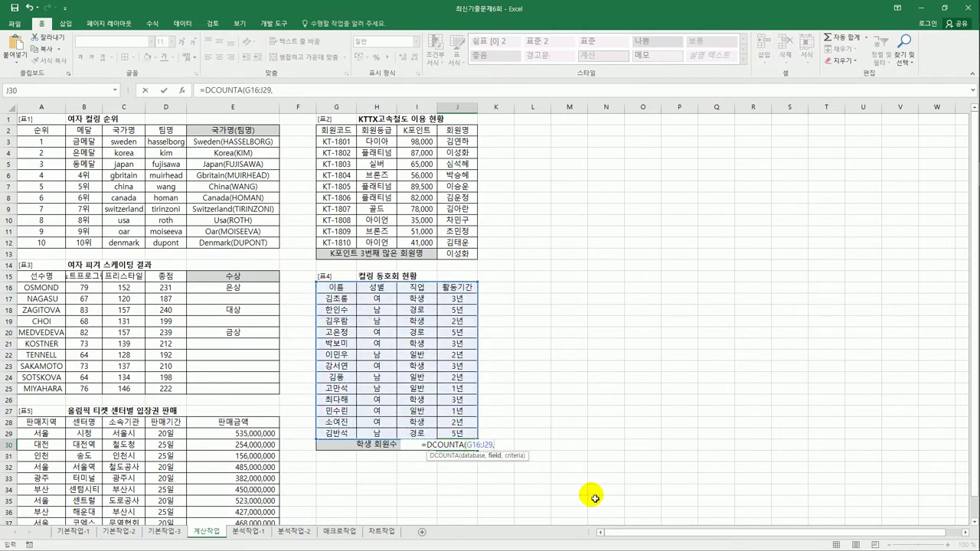
- Complete the DCOUNTA formula in J30 with I16 as the field and I16:I17 as the criteria
{"action": "left_click", "coordinate": [432, 294]}
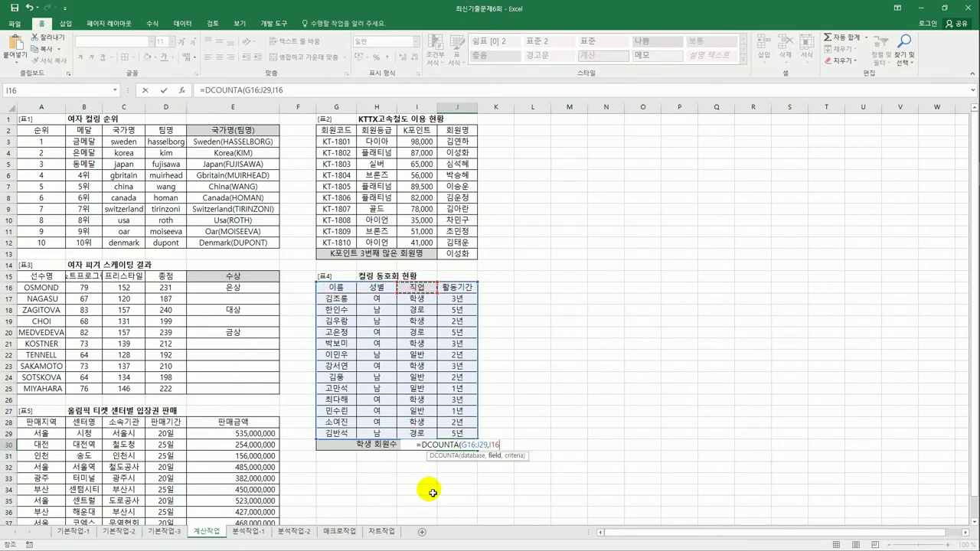
{"action": "type", "text": ","}
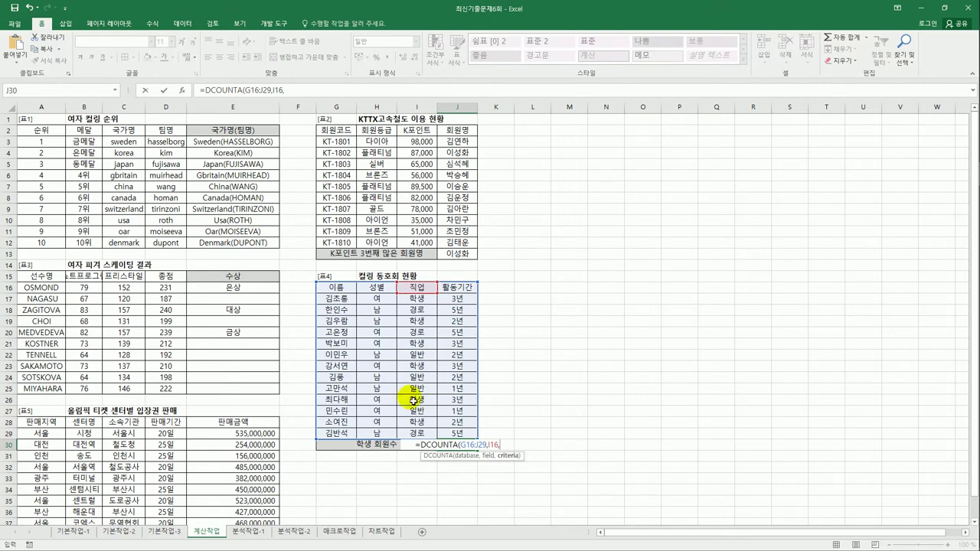
{"action": "left_click_drag", "start_coordinate": [385, 290], "coordinate": [416, 304]}
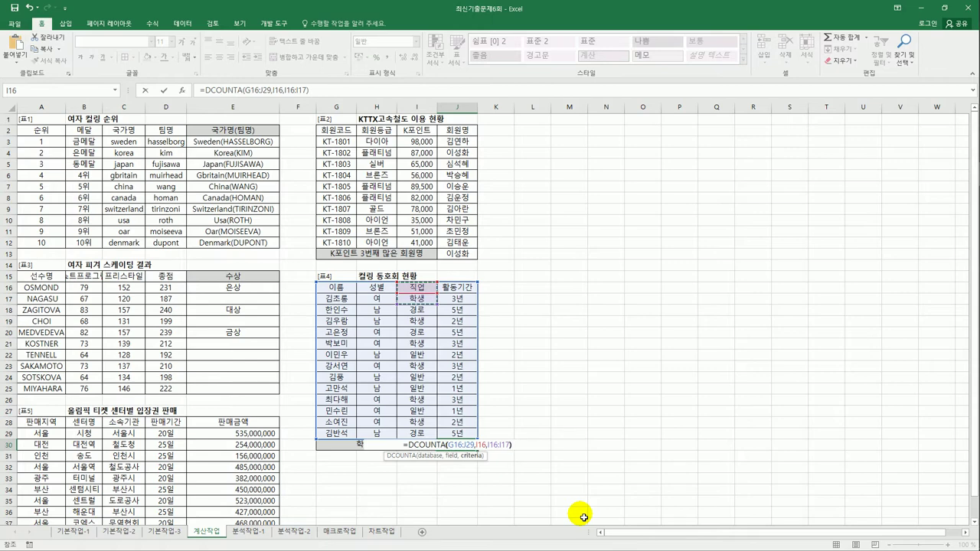
{"action": "key", "text": "Return"}
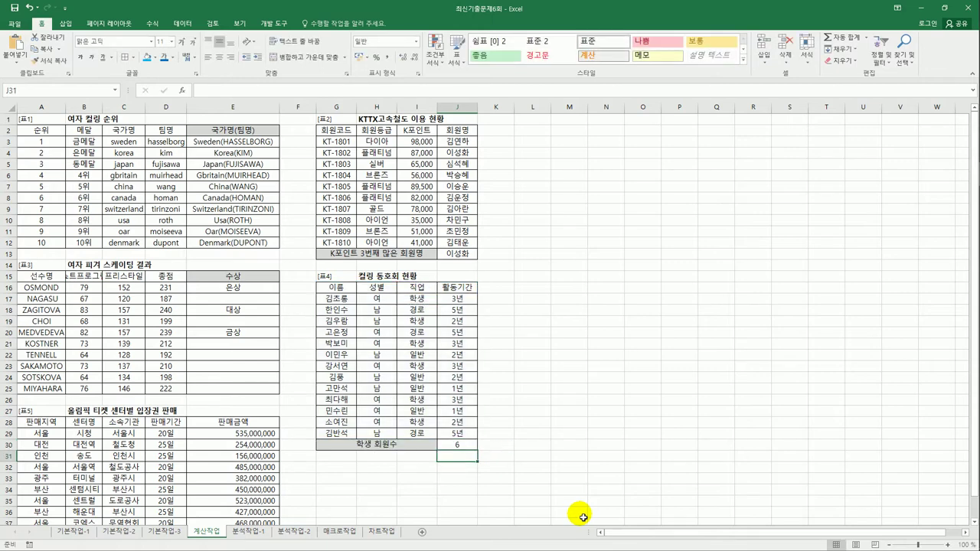
{"action": "left_click", "coordinate": [457, 445]}
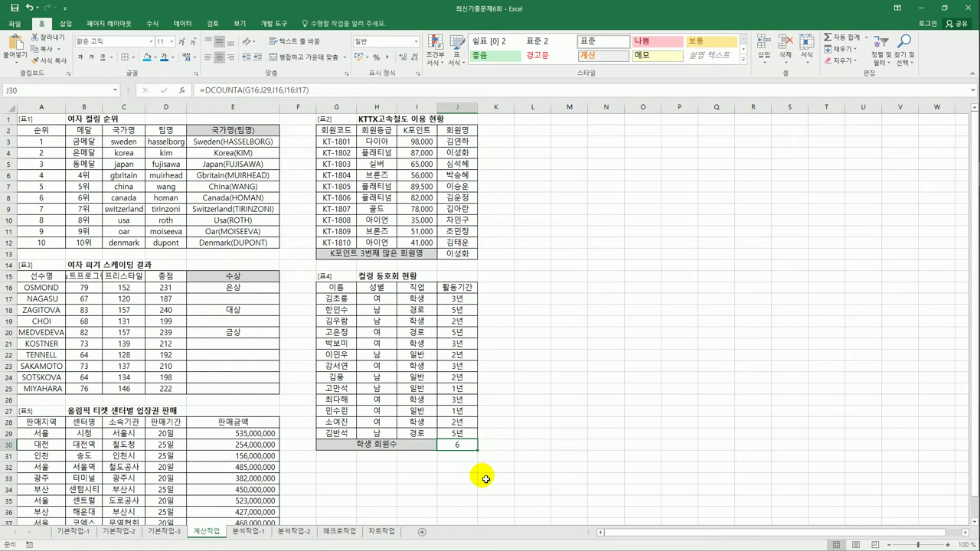
- Examine the 판매지역 and 판매금액 columns of 표5 for the 서울 sales average
{"action": "scroll", "coordinate": [486, 479], "scroll_direction": "down", "scroll_amount": 2}
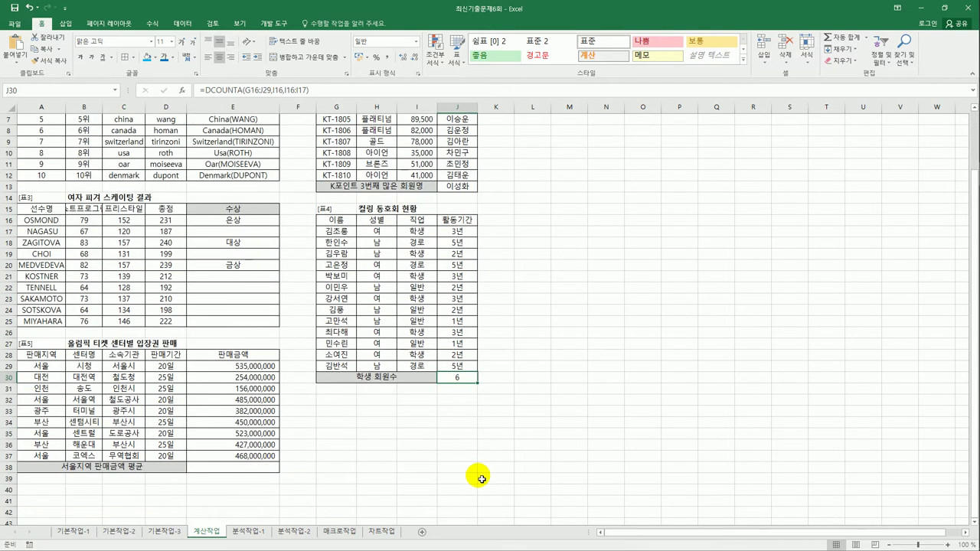
{"action": "left_click", "coordinate": [276, 472]}
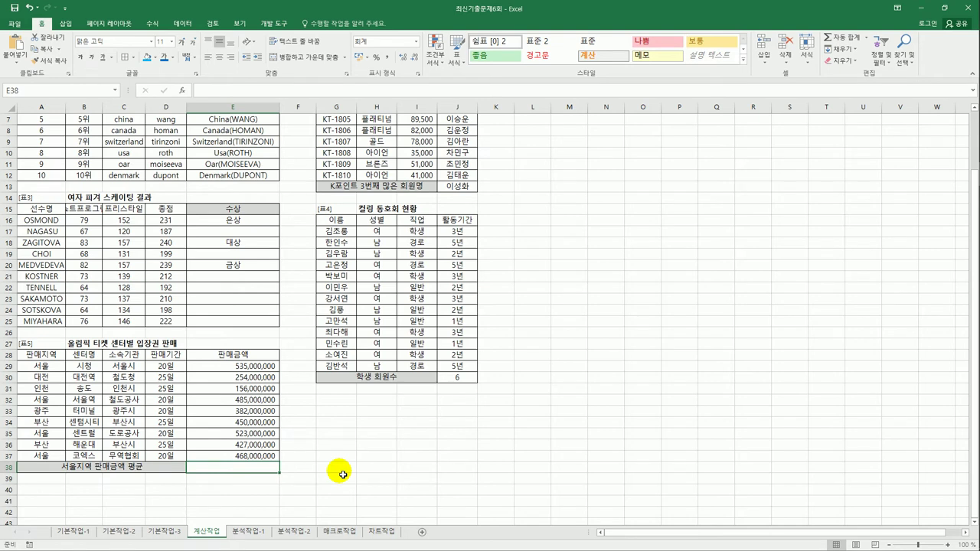
{"action": "left_click", "coordinate": [41, 355]}
{"action": "left_click_drag", "start_coordinate": [41, 367], "coordinate": [43, 369]}
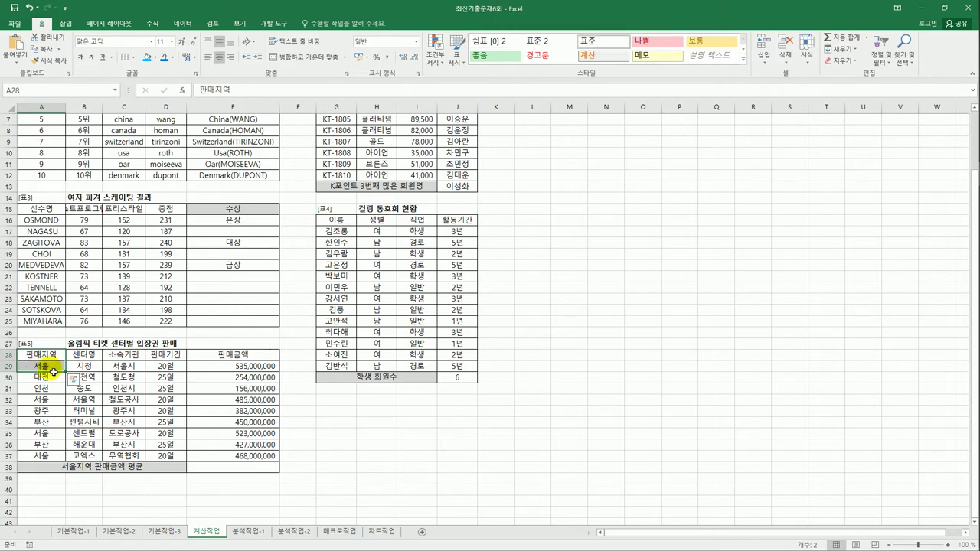
{"action": "left_click_drag", "start_coordinate": [234, 365], "coordinate": [234, 355]}
{"action": "left_click", "coordinate": [238, 370]}
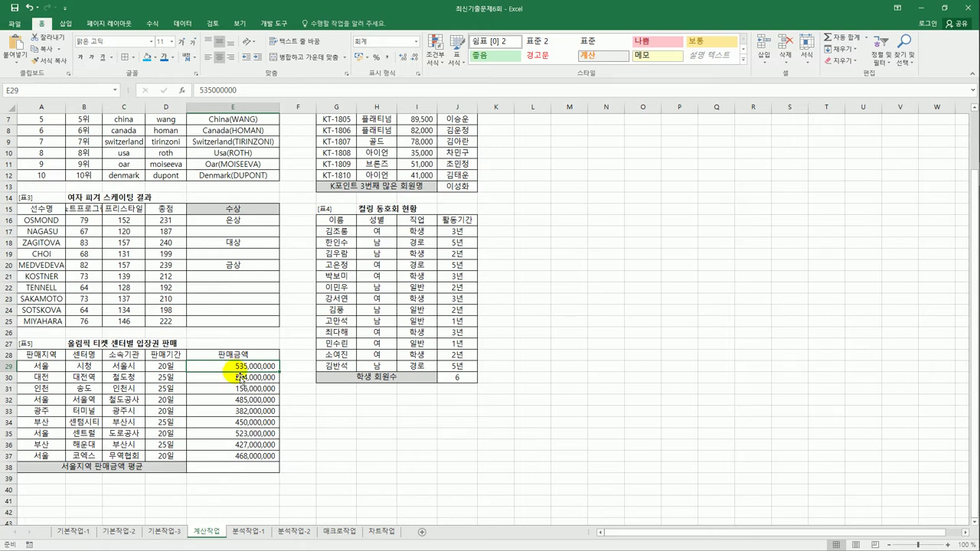
- Start an AVERAGEIF formula in E38 for 서울지역 판매금액 평균, with A29:A37 as the range
{"action": "left_click", "coordinate": [256, 468]}
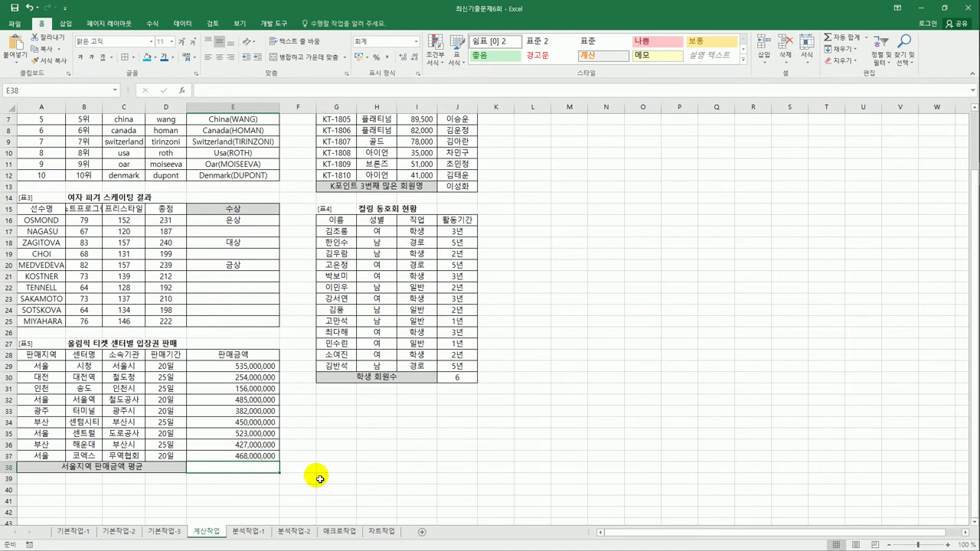
{"action": "type", "text": "=av"}
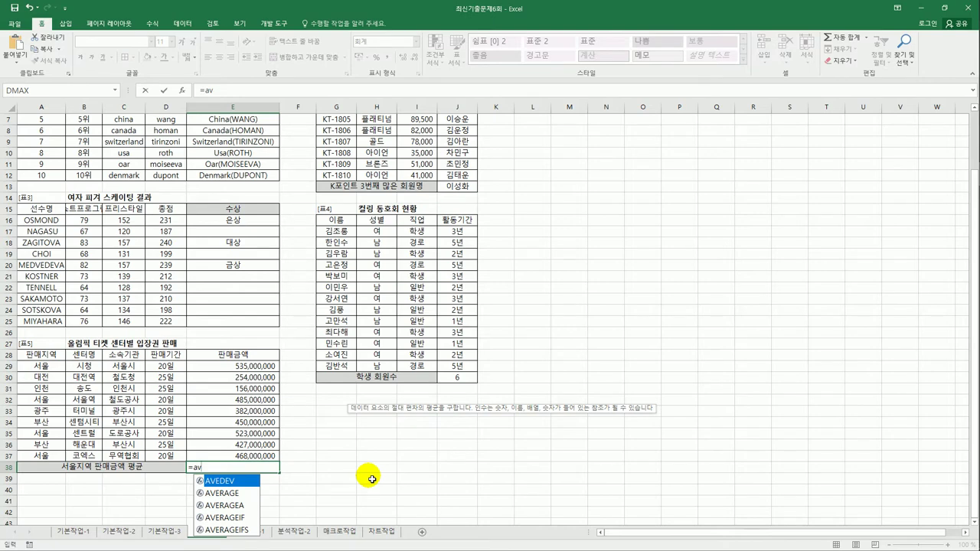
{"action": "key", "text": "Down"}
{"action": "key", "text": "Down"}
{"action": "key", "text": "Down"}
{"action": "key", "text": "Tab"}
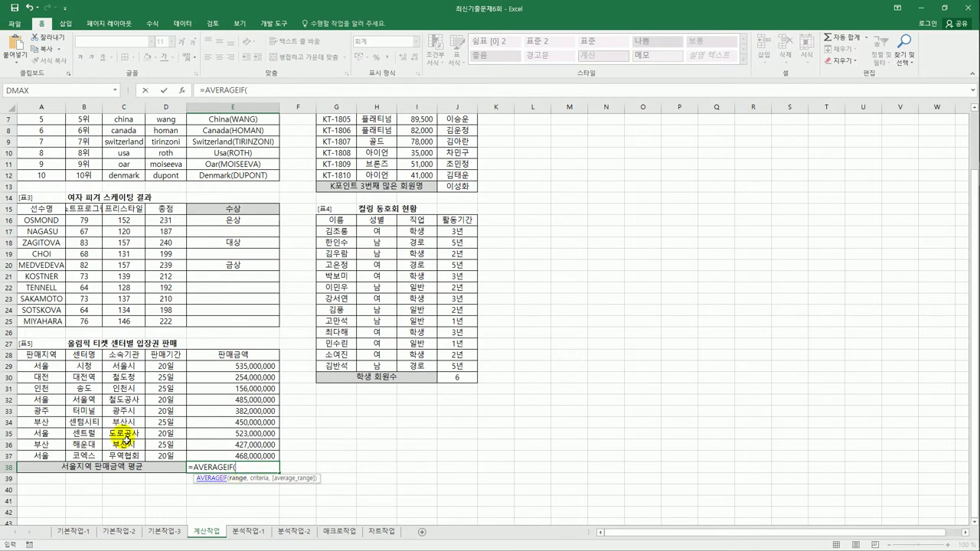
{"action": "left_click_drag", "start_coordinate": [45, 367], "coordinate": [52, 457]}
{"action": "type", "text": ","}
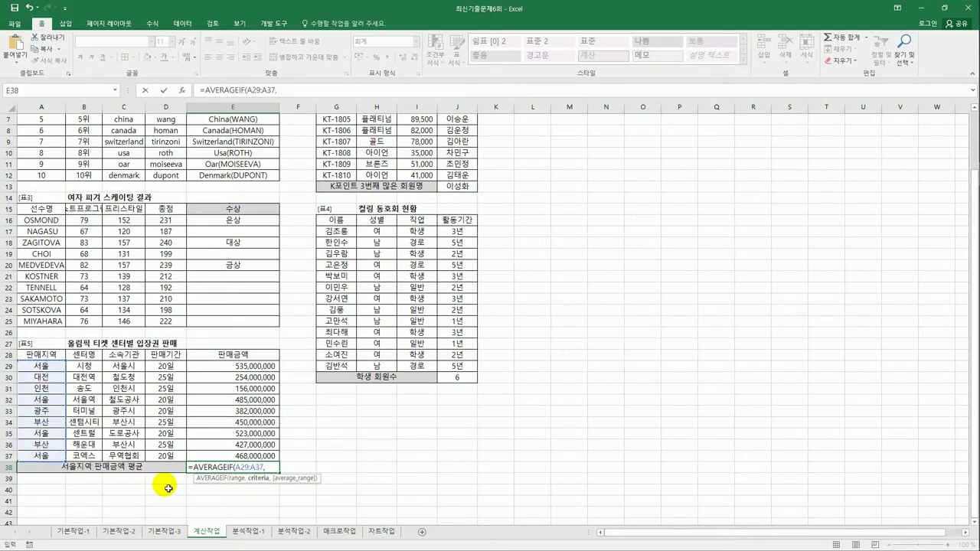
- Complete the AVERAGEIF formula in E38 with "서울" as the criteria and E29:E37 as the average range
{"action": "type", "text": "\"서울\","}
{"action": "left_click_drag", "start_coordinate": [232, 367], "coordinate": [238, 456]}
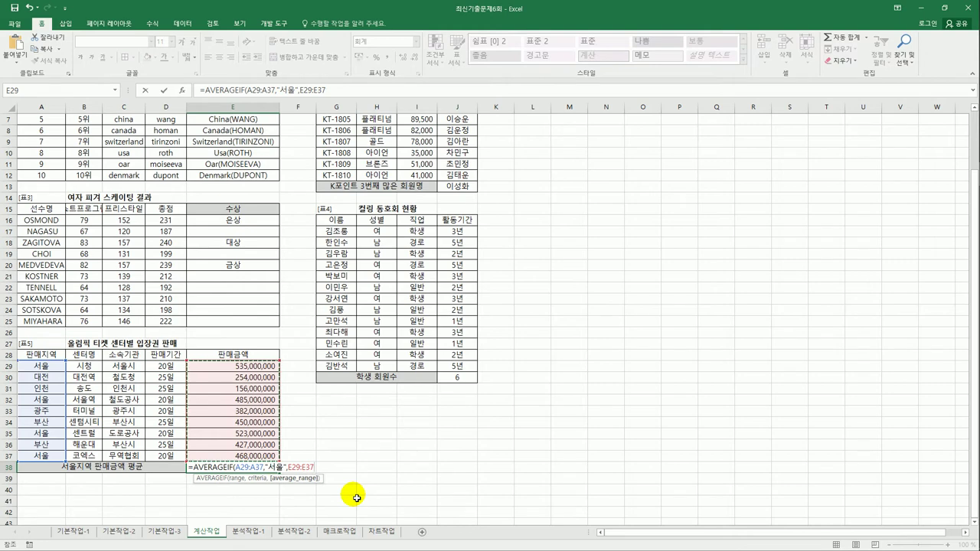
{"action": "type", "text": ")"}
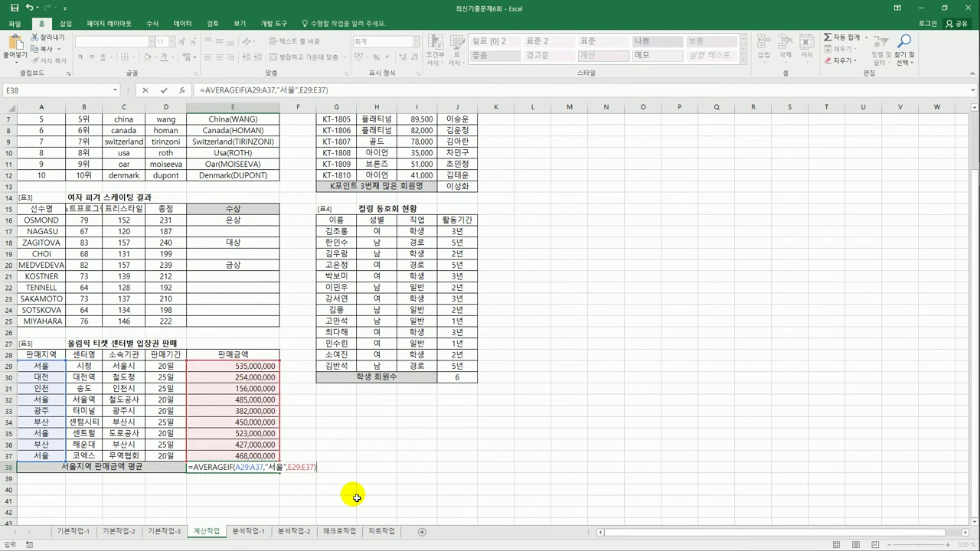
{"action": "key", "text": "ctrl+Return"}
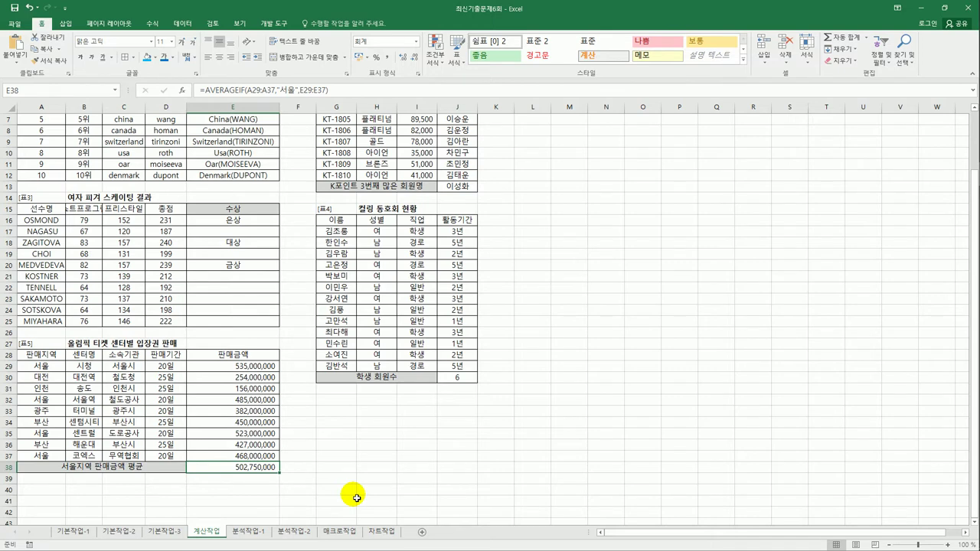
- Create a pivot table from A3:F23 of the 분석작업-1 sheet, placed on the existing worksheet at H3
{"action": "scroll", "coordinate": [357, 498], "scroll_direction": "up", "scroll_amount": 2}
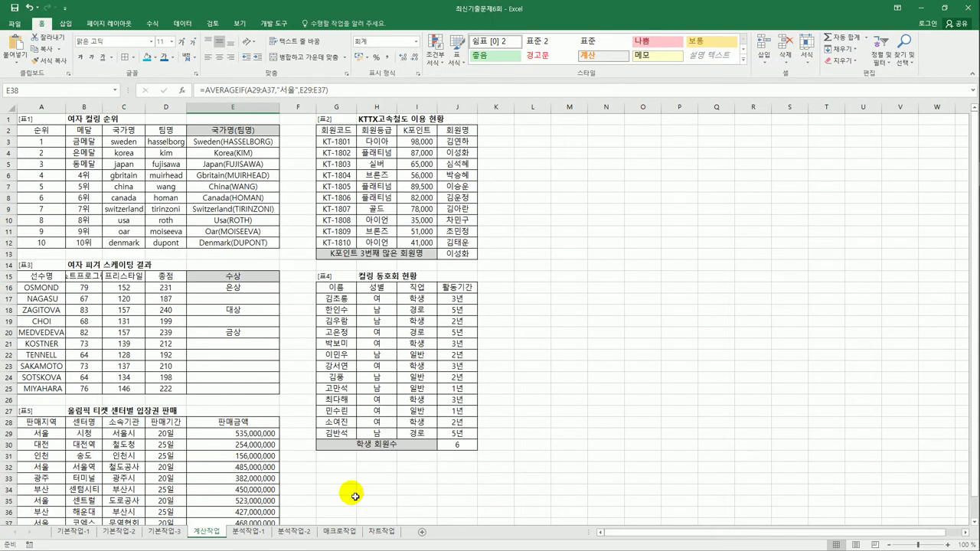
{"action": "left_click", "coordinate": [245, 531]}
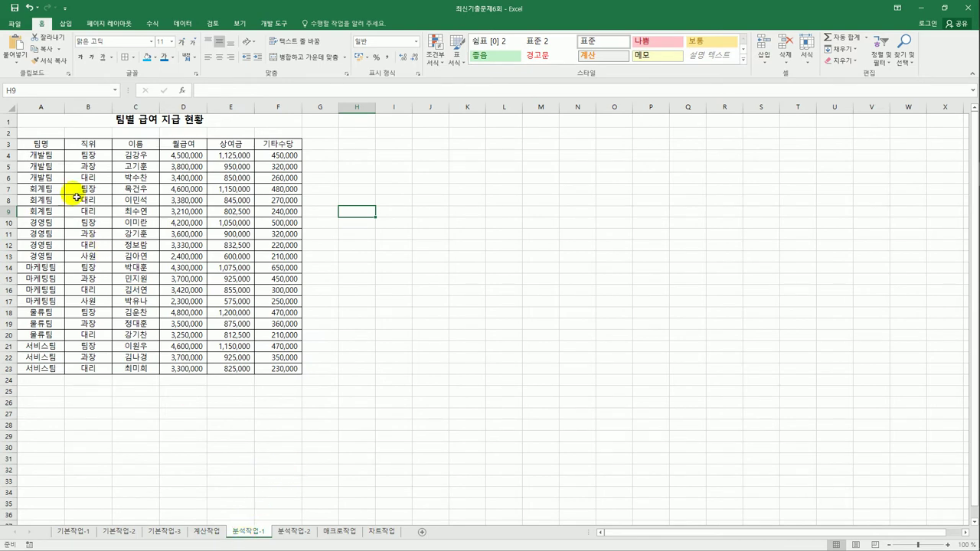
{"action": "left_click", "coordinate": [55, 169]}
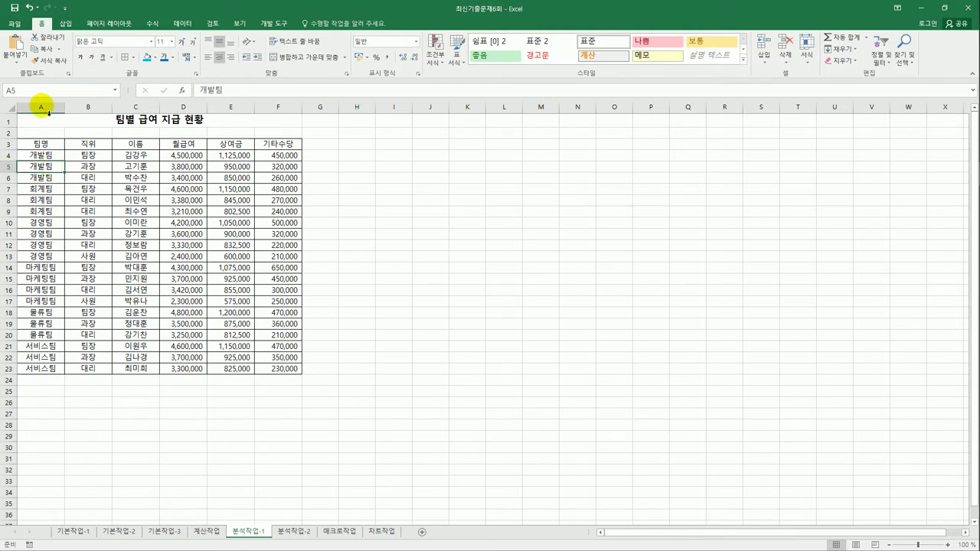
{"action": "left_click", "coordinate": [60, 24]}
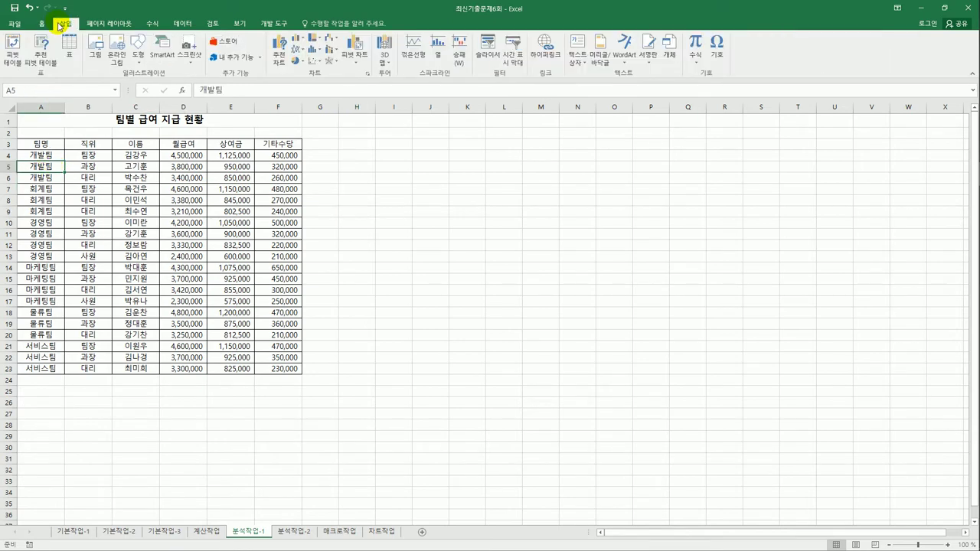
{"action": "left_click", "coordinate": [12, 54]}
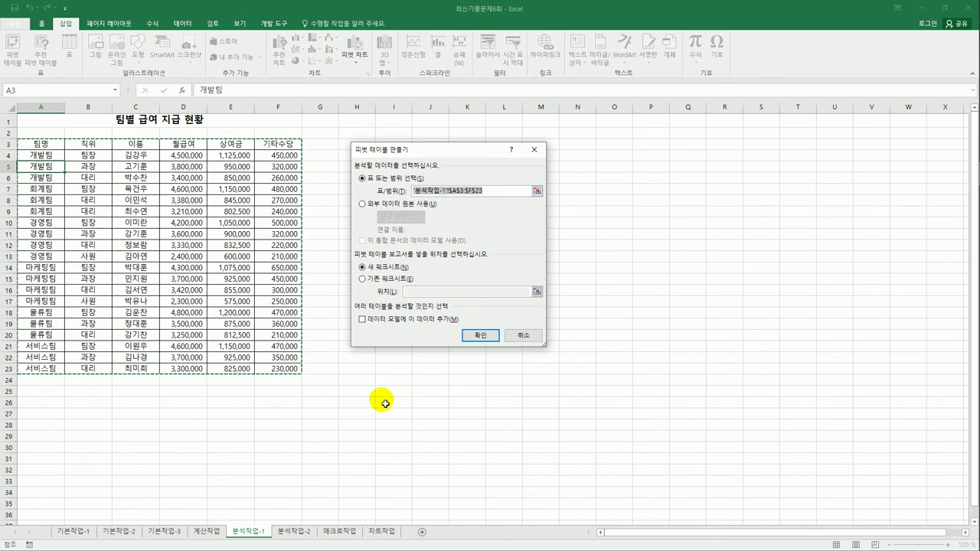
{"action": "left_click", "coordinate": [399, 280]}
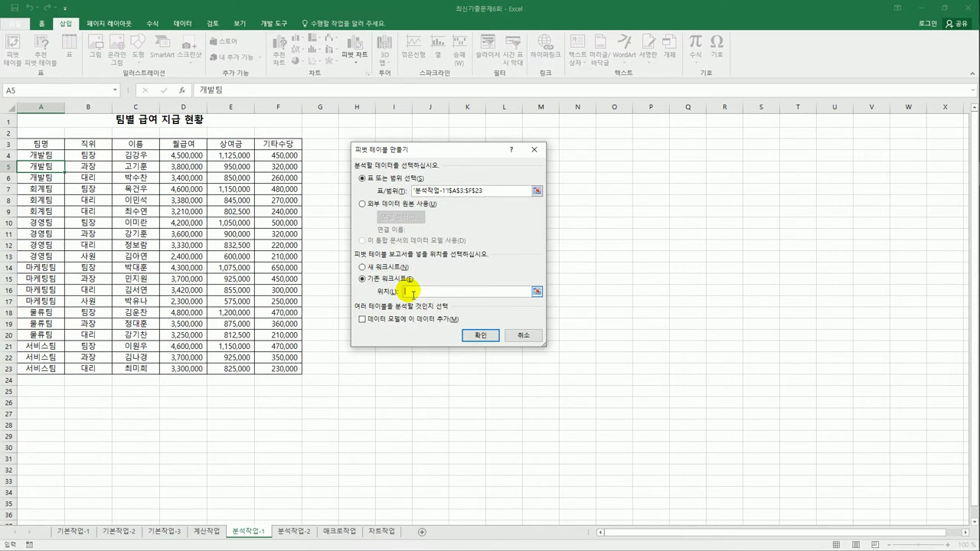
{"action": "left_click", "coordinate": [345, 144]}
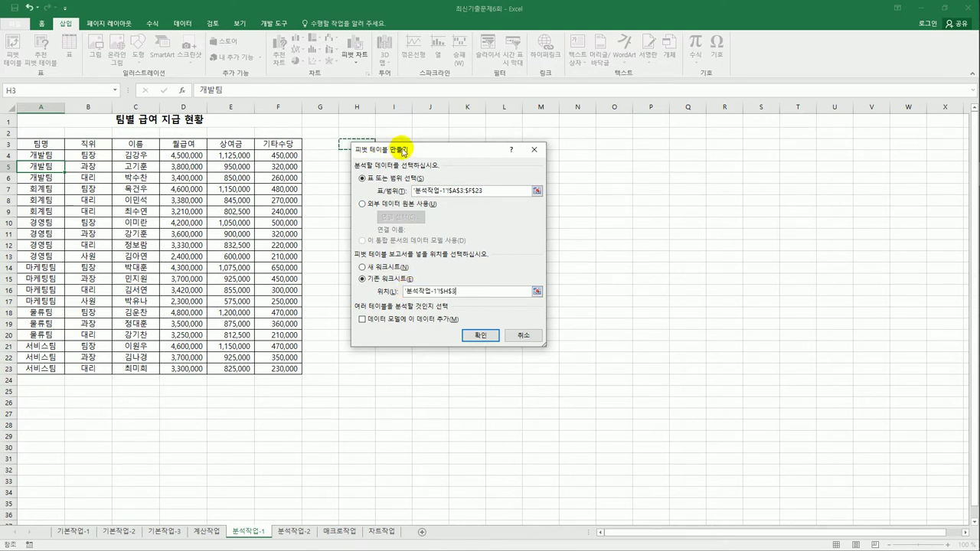
{"action": "left_click_drag", "start_coordinate": [403, 151], "coordinate": [478, 154]}
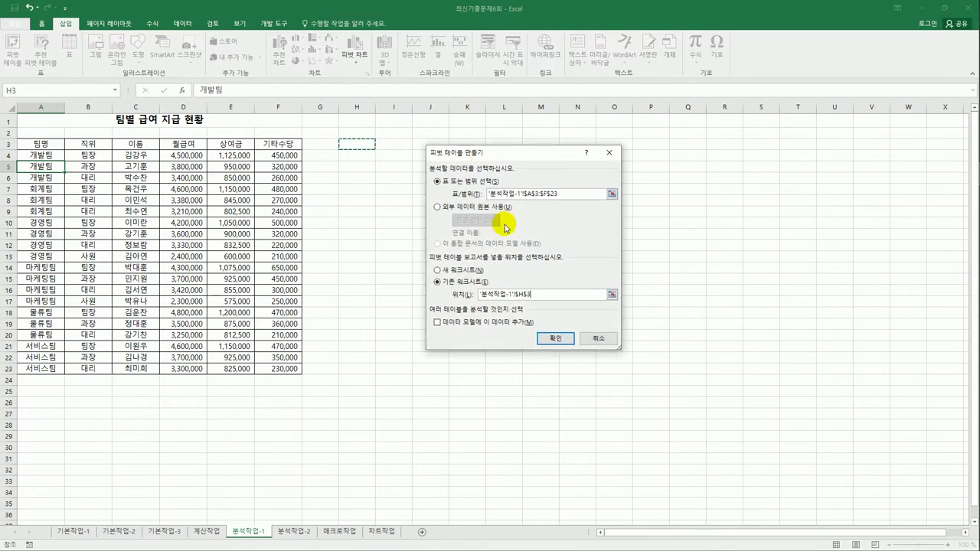
{"action": "left_click", "coordinate": [556, 339]}
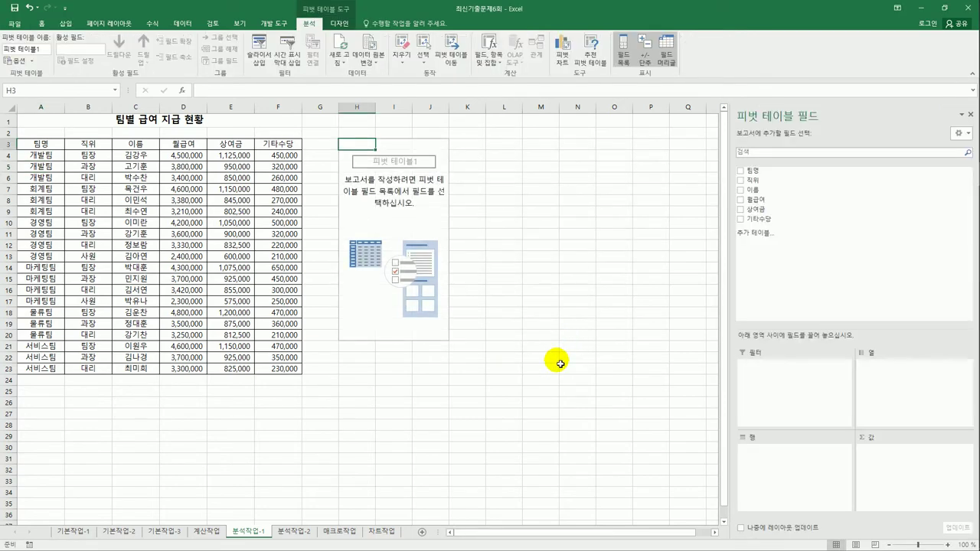
- Lay out the pivot table with 팀명 as rows and 월급여, 상여금 and 기타수당 as values
{"action": "left_click_drag", "start_coordinate": [747, 170], "coordinate": [772, 456]}
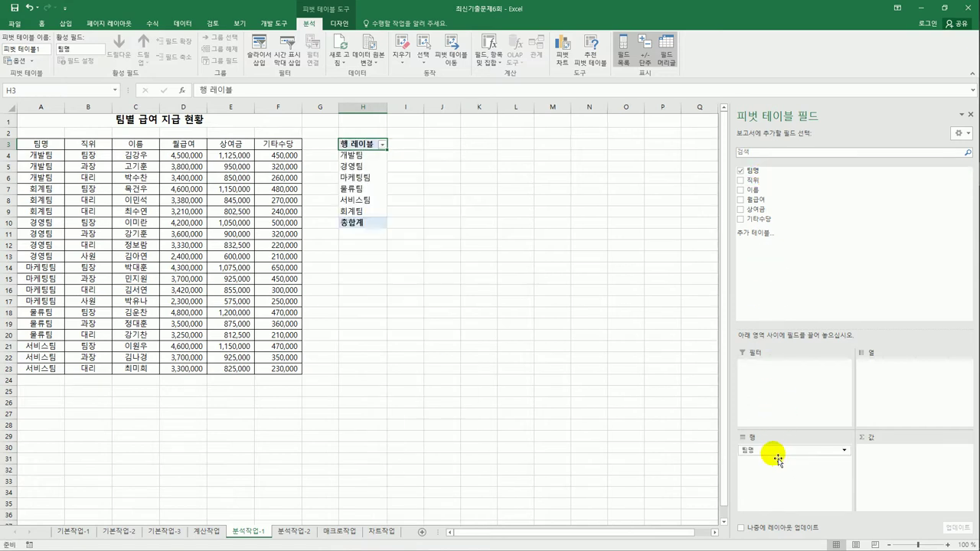
{"action": "left_click_drag", "start_coordinate": [755, 199], "coordinate": [874, 463]}
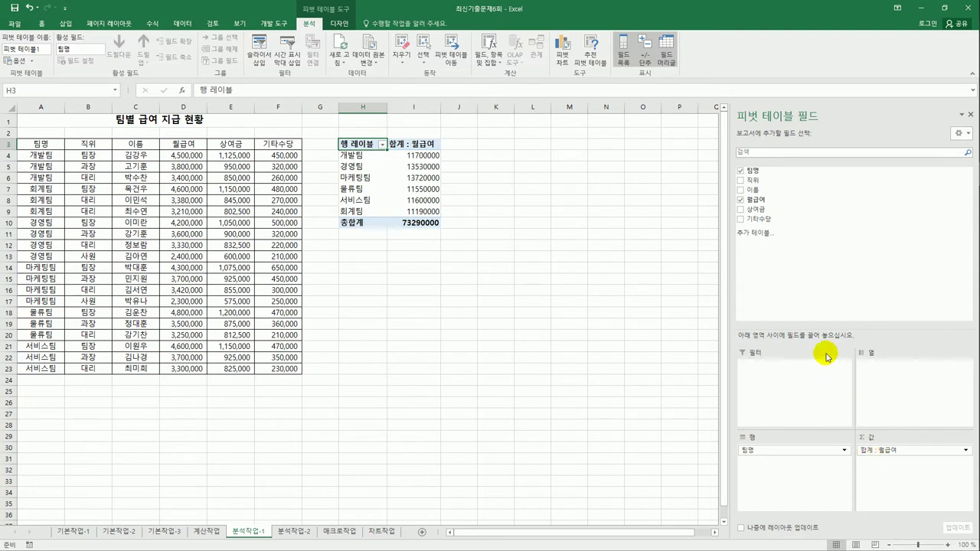
{"action": "left_click_drag", "start_coordinate": [874, 496], "coordinate": [873, 494]}
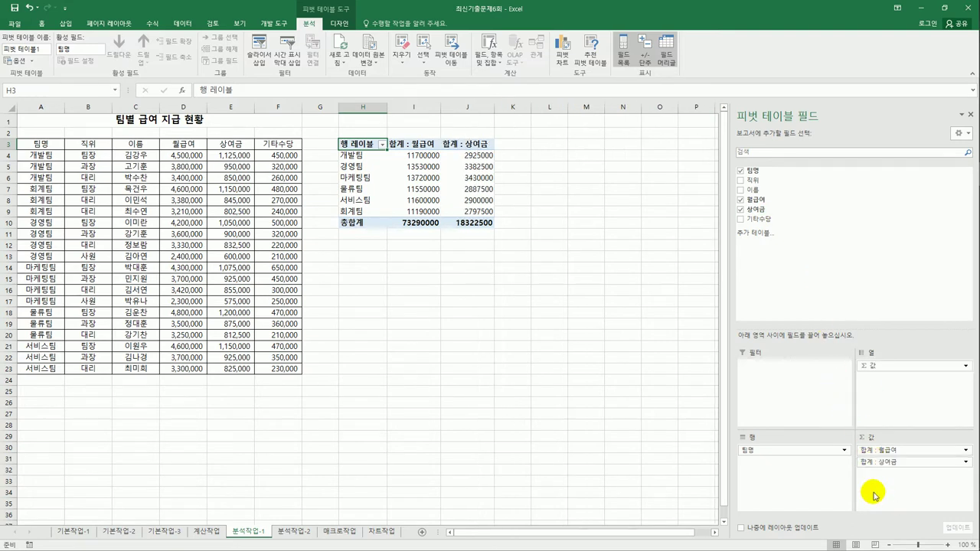
{"action": "left_click_drag", "start_coordinate": [797, 230], "coordinate": [871, 487]}
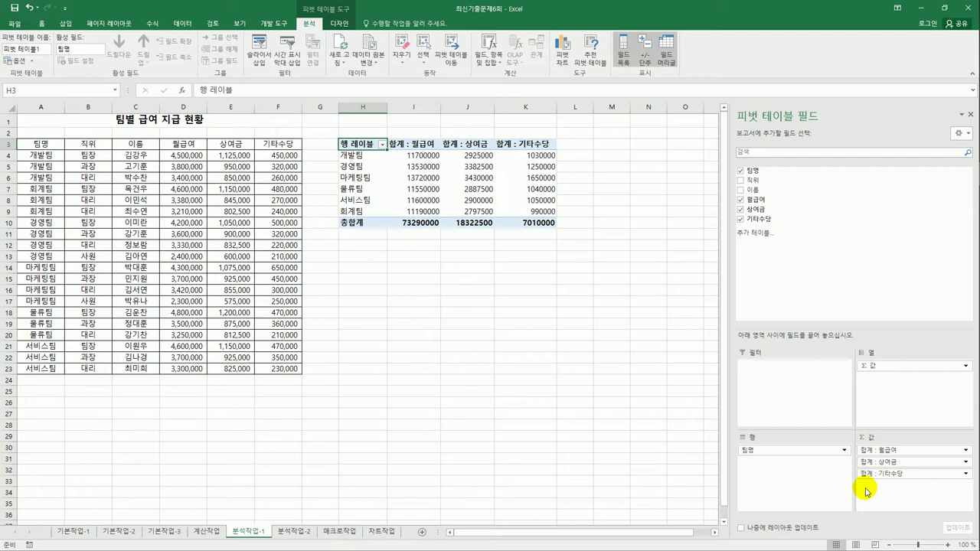
- Change the summary calculation of the pivot table's 월급여 value field to 평균
{"action": "left_click", "coordinate": [420, 149]}
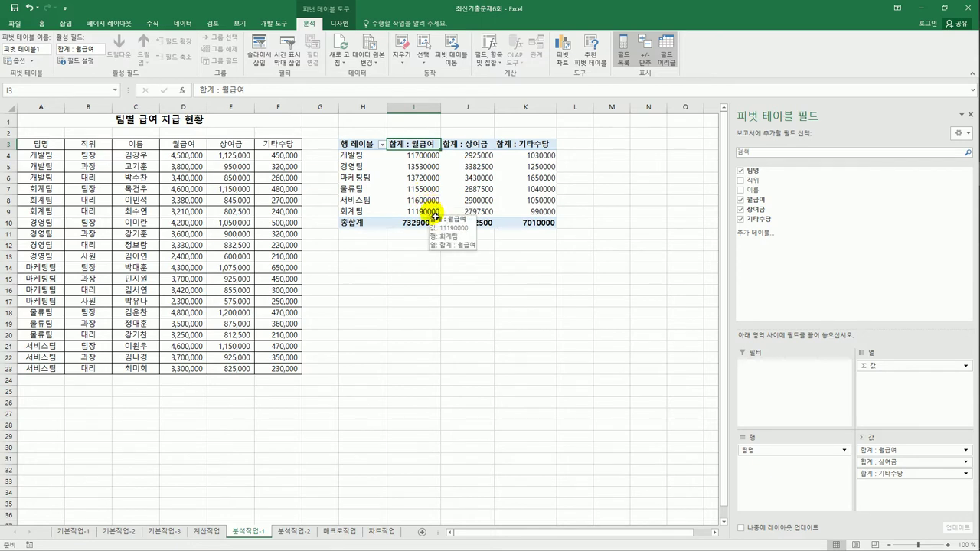
{"action": "right_click", "coordinate": [418, 147]}
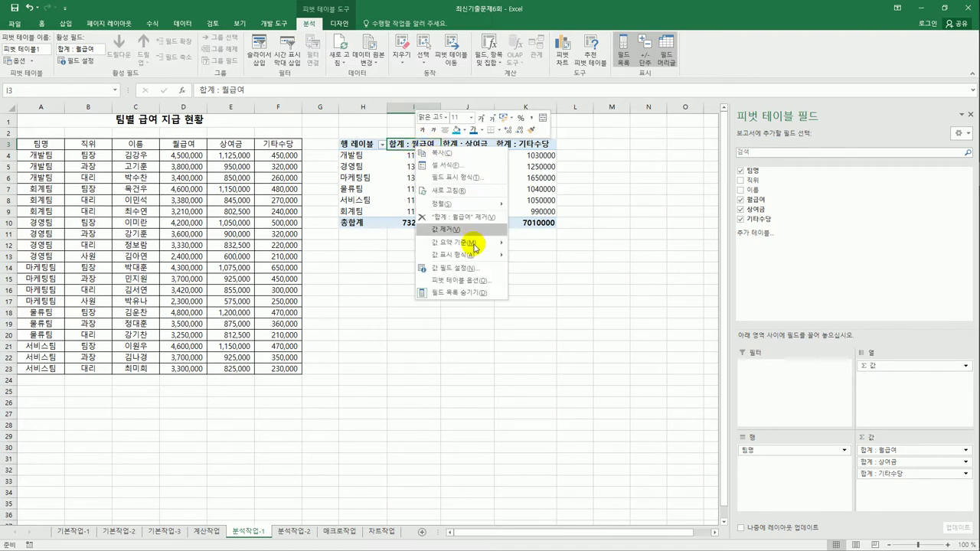
{"action": "left_click", "coordinate": [467, 274]}
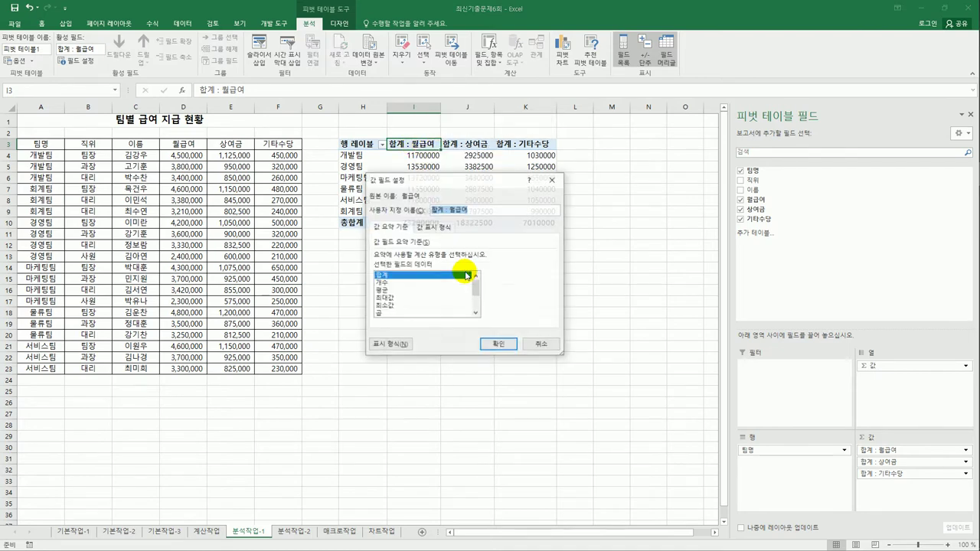
{"action": "left_click_drag", "start_coordinate": [466, 161], "coordinate": [499, 271]}
{"action": "left_click", "coordinate": [427, 378]}
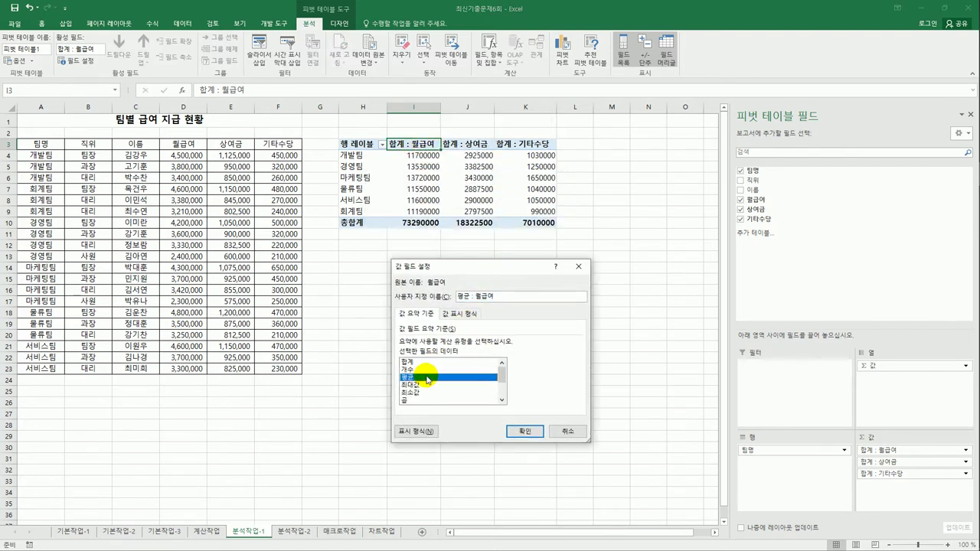
- Give the 월급여 value field the 숫자 format with the 1000 단위 구분 기호 and apply its field settings
{"action": "left_click", "coordinate": [416, 431]}
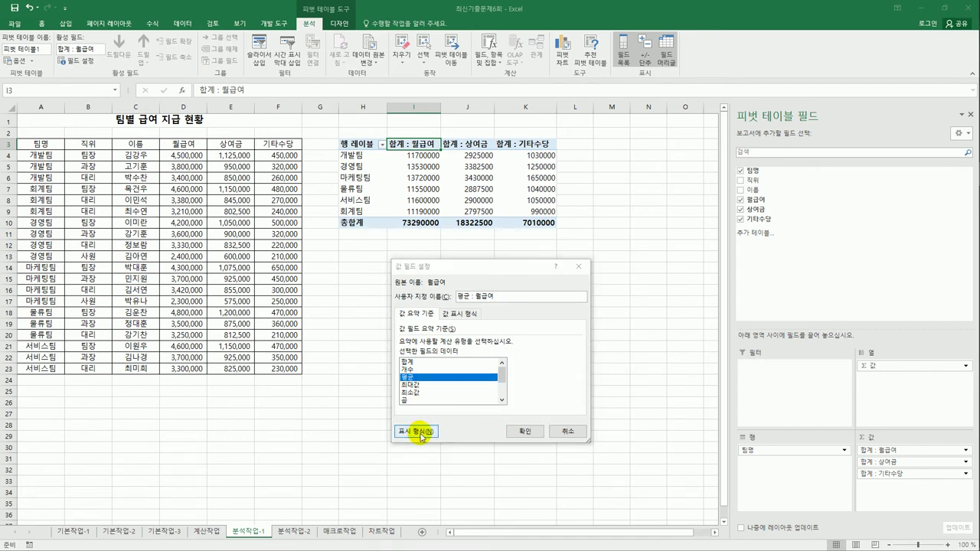
{"action": "left_click", "coordinate": [363, 189]}
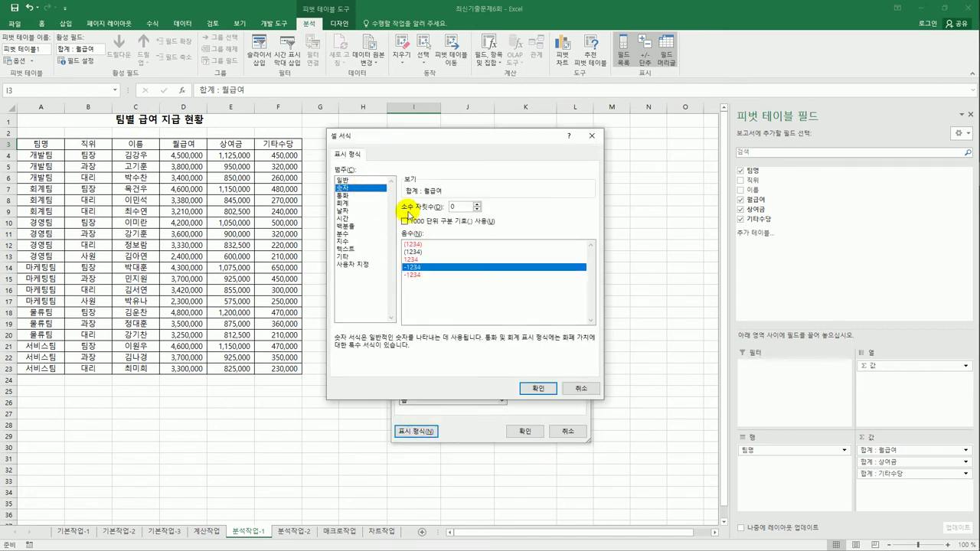
{"action": "left_click", "coordinate": [418, 221]}
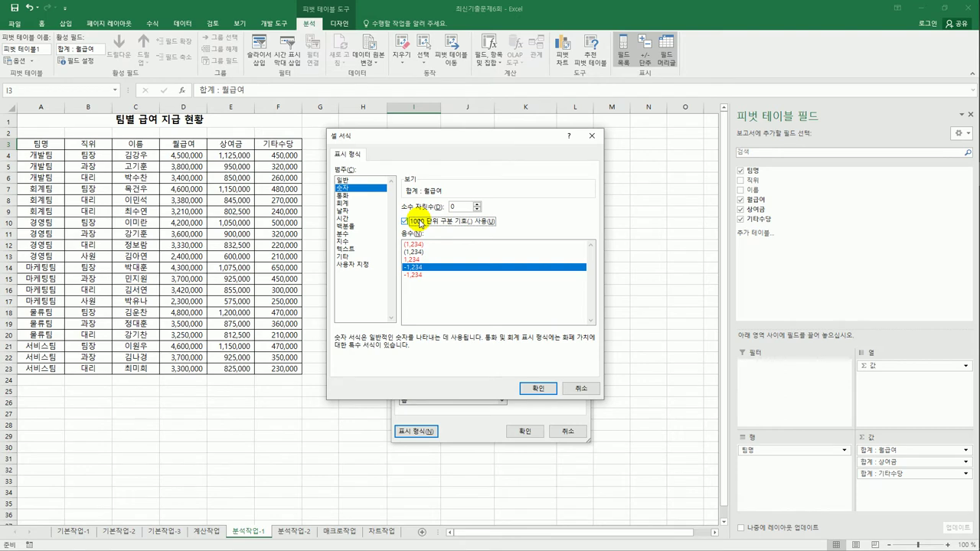
{"action": "left_click", "coordinate": [537, 388]}
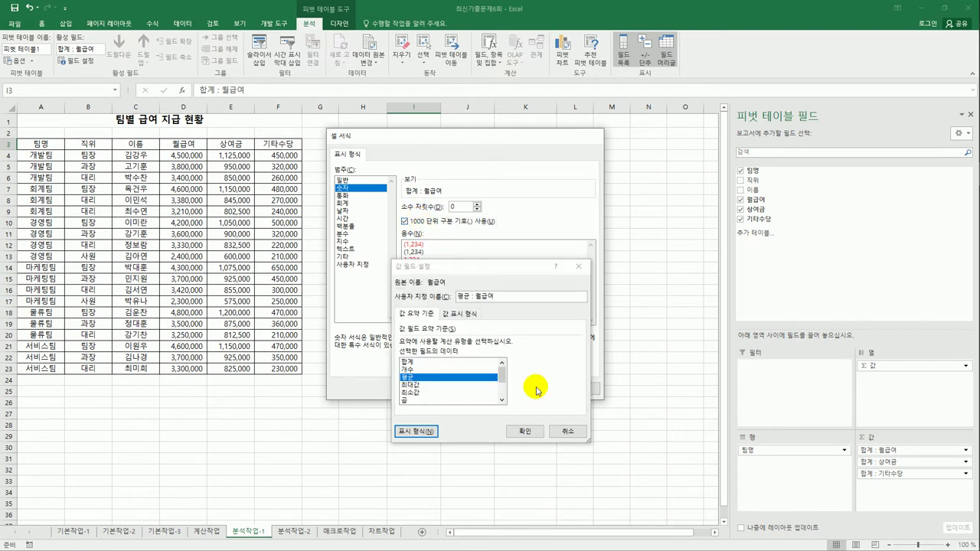
{"action": "left_click", "coordinate": [525, 432]}
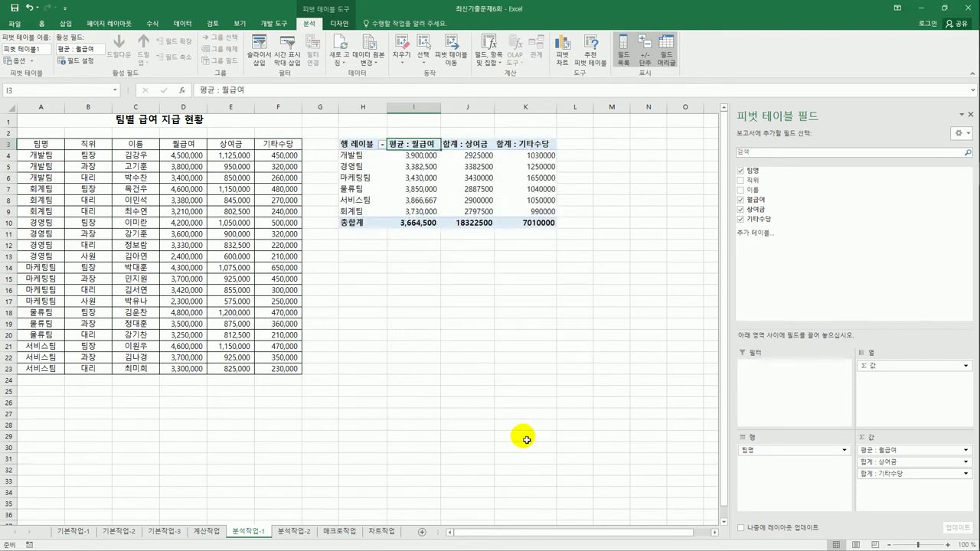
- Change the summary calculation of the pivot table's 상여금 value field to 평균
{"action": "right_click", "coordinate": [460, 144]}
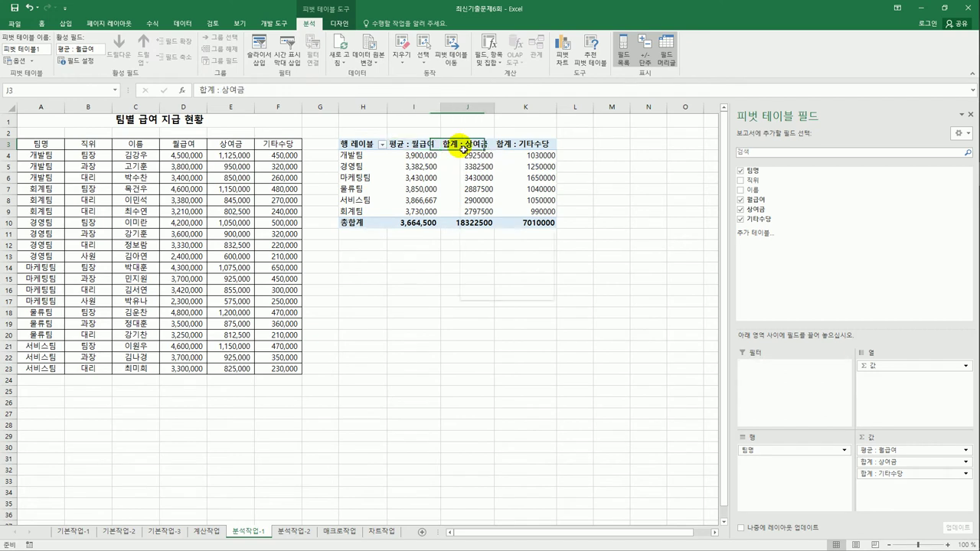
{"action": "mouse_move", "coordinate": [525, 242]}
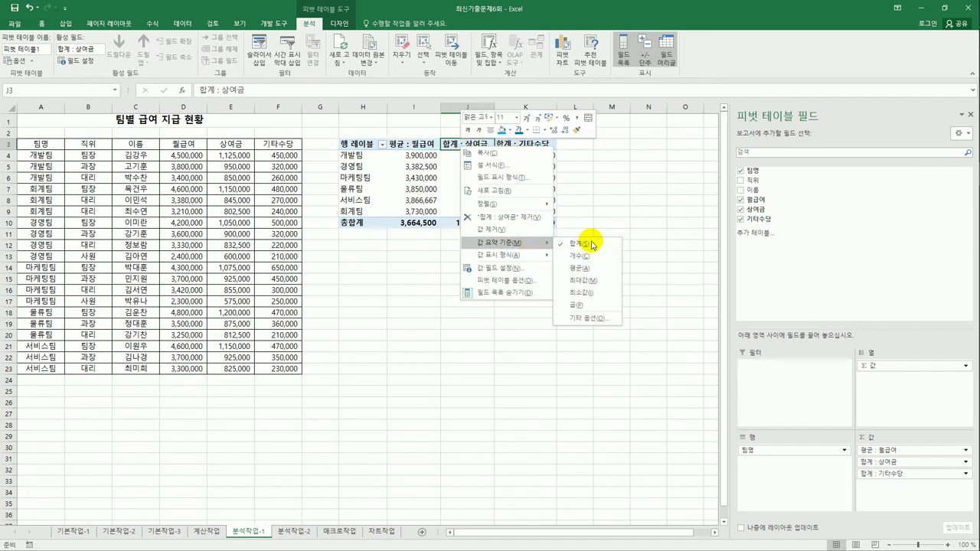
{"action": "left_click", "coordinate": [583, 268]}
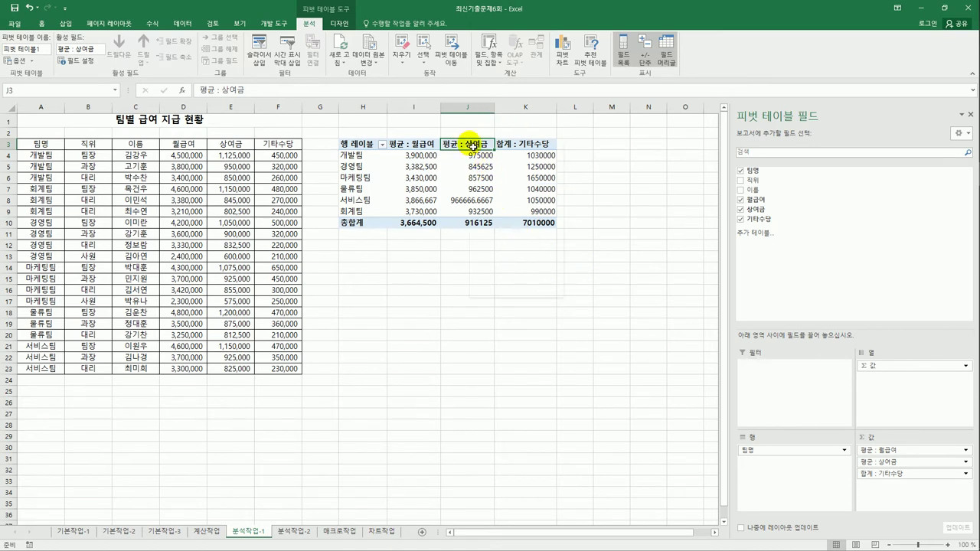
- Format the 상여금 value field as 숫자 with the 1000 단위 구분 기호
{"action": "right_click", "coordinate": [471, 145]}
{"action": "left_click", "coordinate": [517, 268]}
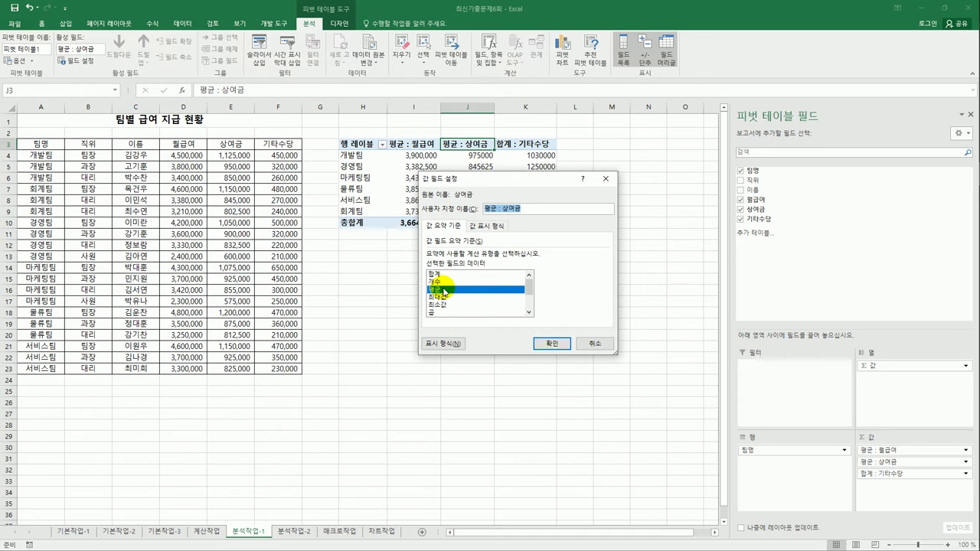
{"action": "left_click", "coordinate": [442, 343]}
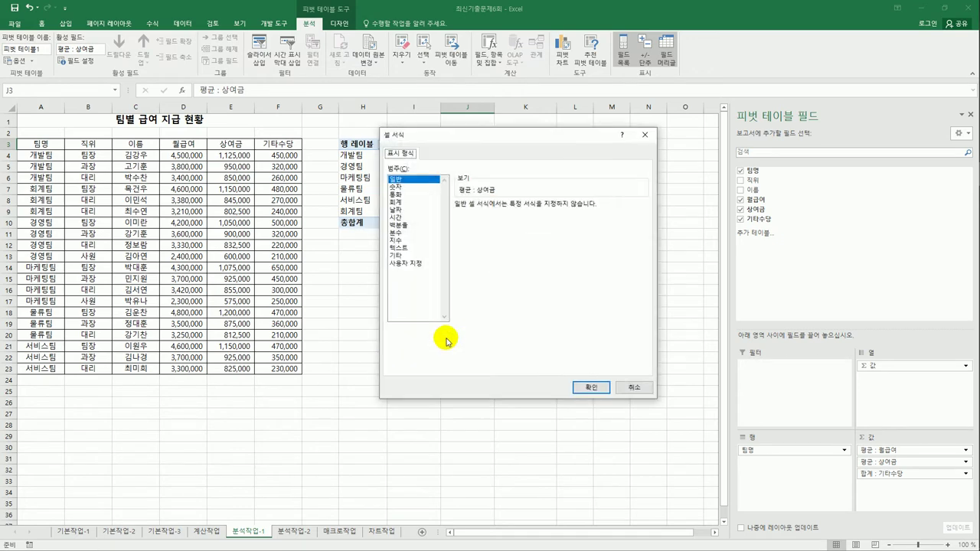
{"action": "left_click", "coordinate": [417, 187]}
{"action": "left_click", "coordinate": [459, 220]}
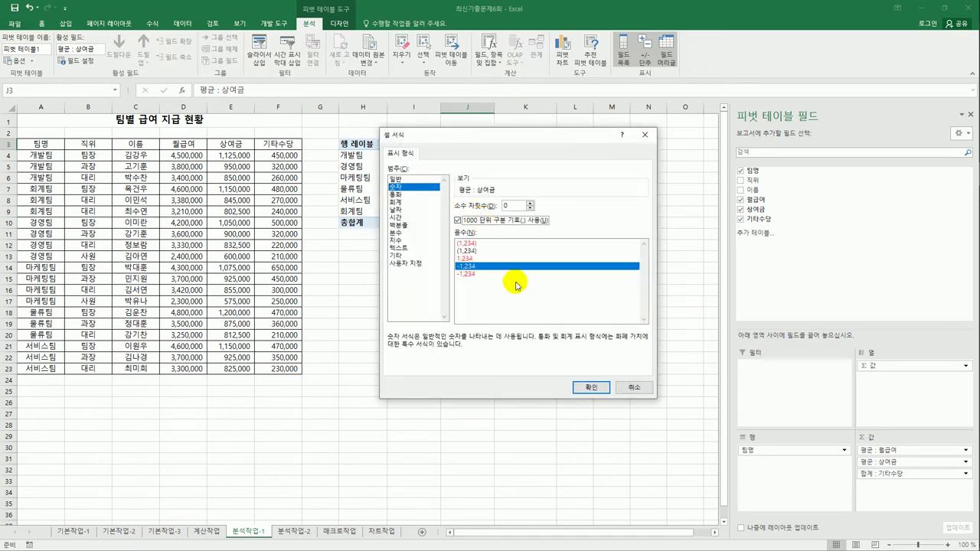
{"action": "left_click", "coordinate": [585, 386]}
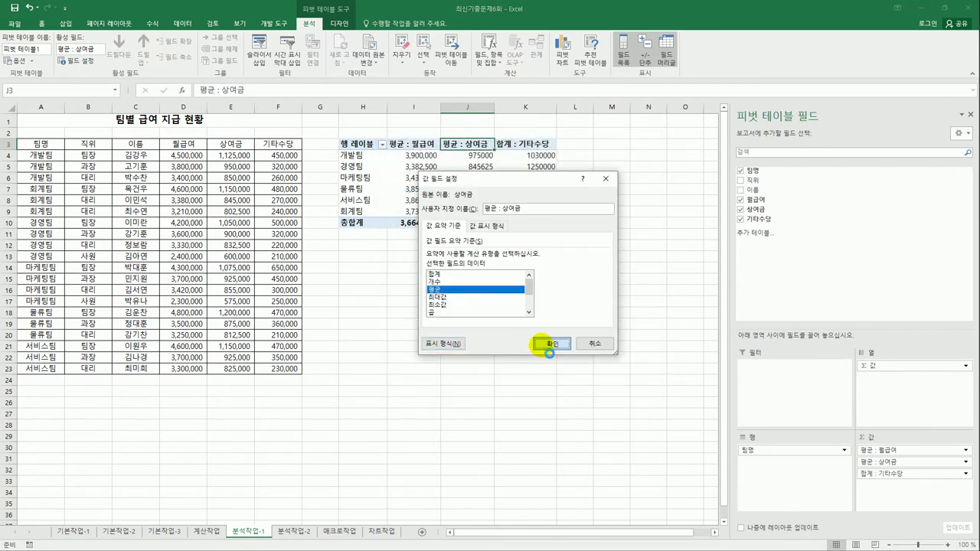
{"action": "left_click", "coordinate": [543, 345]}
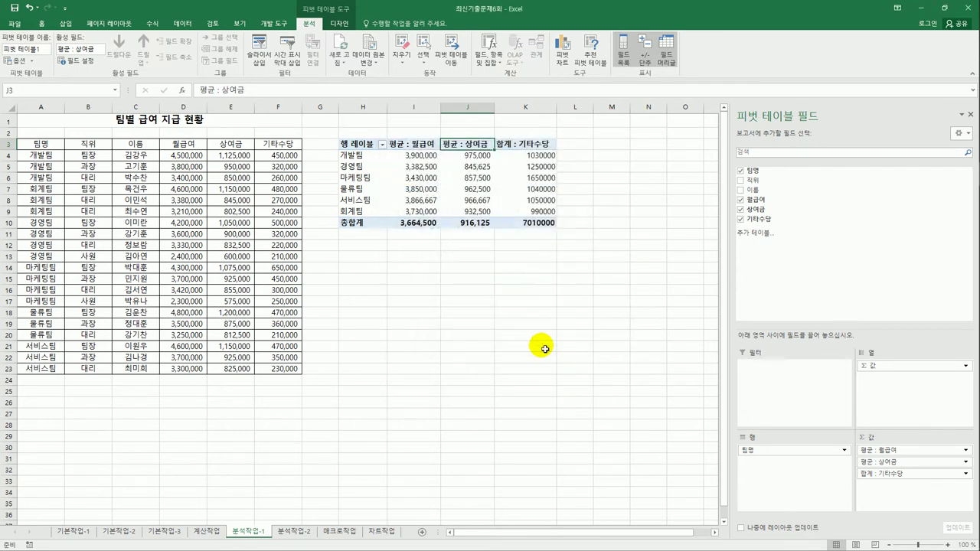
- Change the summary calculation of the pivot table's 기타수당 value field to 평균
{"action": "left_click", "coordinate": [527, 146]}
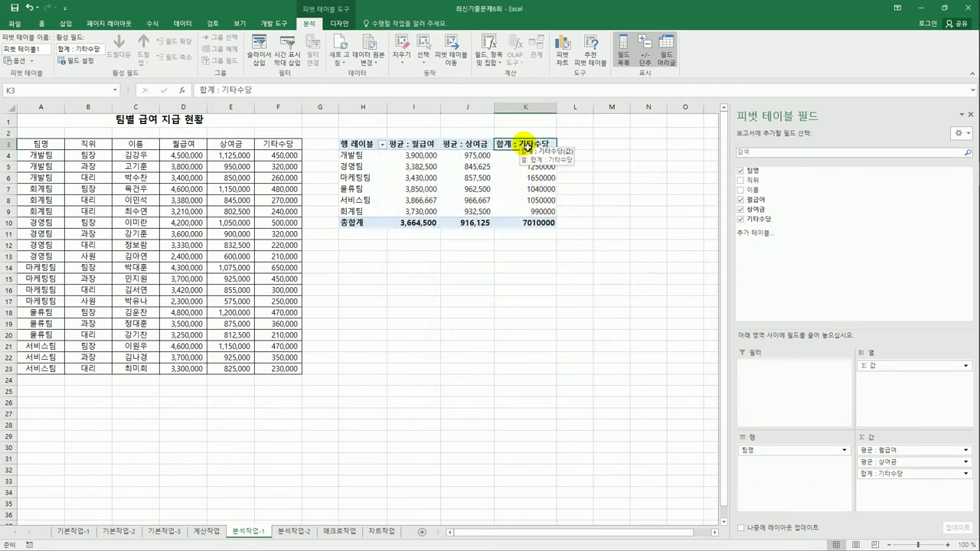
{"action": "right_click", "coordinate": [526, 146]}
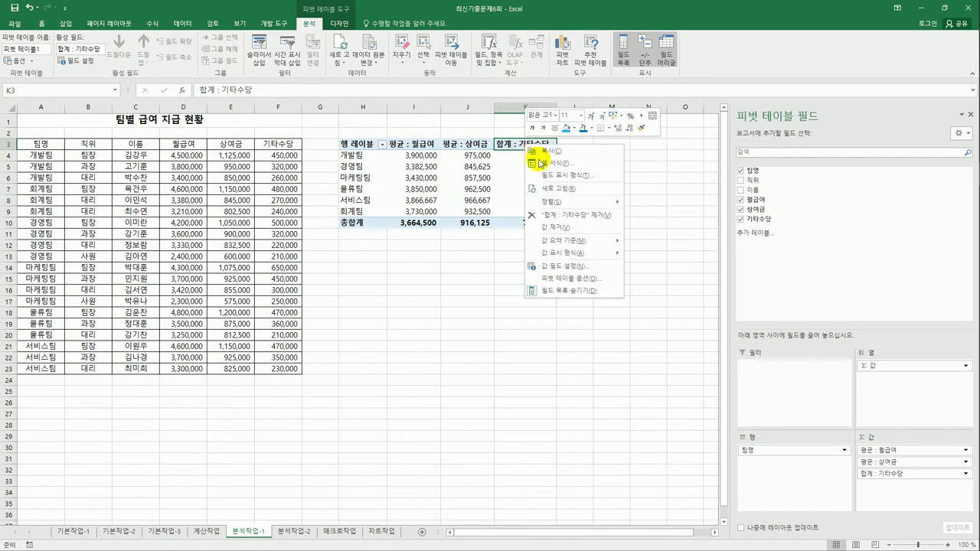
{"action": "left_click", "coordinate": [565, 268]}
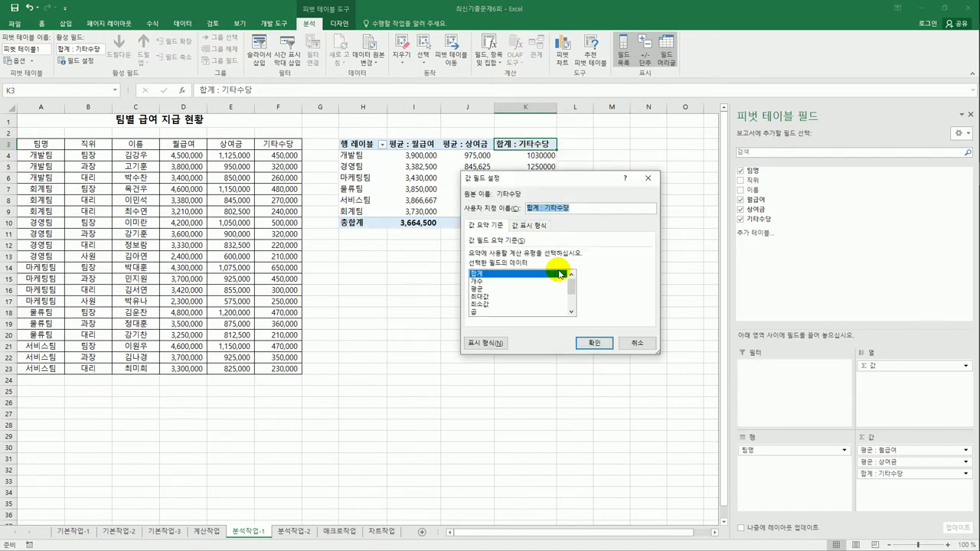
{"action": "left_click", "coordinate": [512, 290]}
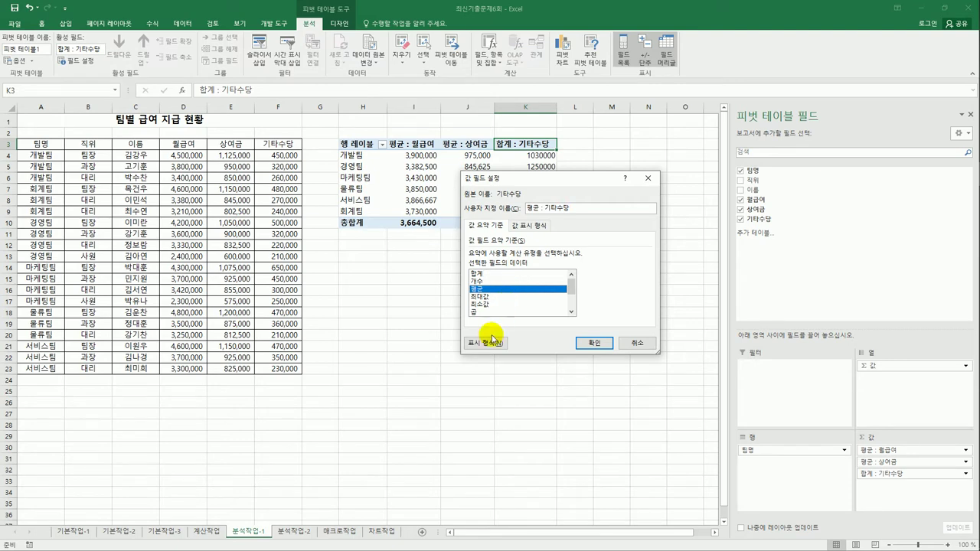
- Give the 기타수당 value field the 숫자 format with the 1000 단위 구분 기호 and apply its field settings
{"action": "left_click", "coordinate": [485, 343]}
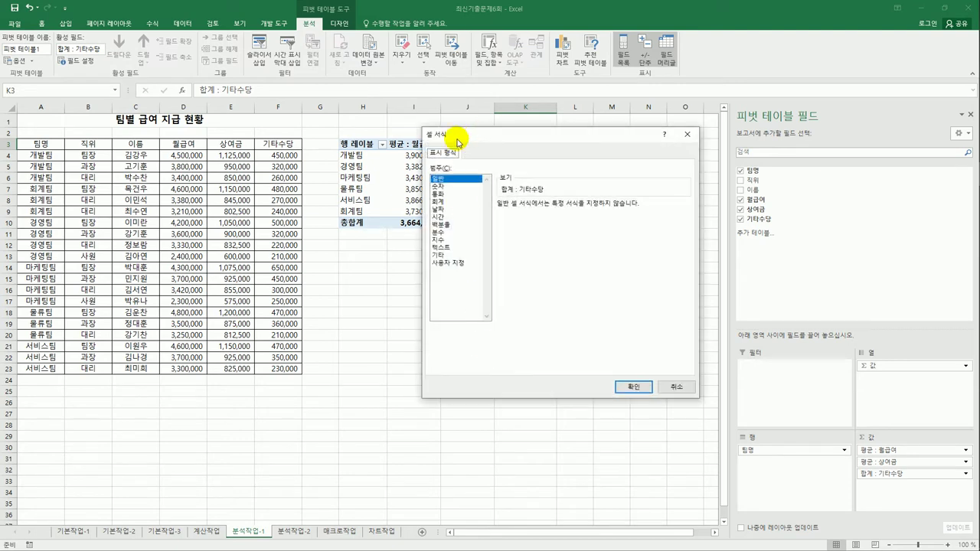
{"action": "left_click_drag", "start_coordinate": [457, 134], "coordinate": [388, 150]}
{"action": "left_click", "coordinate": [368, 201]}
{"action": "left_click", "coordinate": [448, 234]}
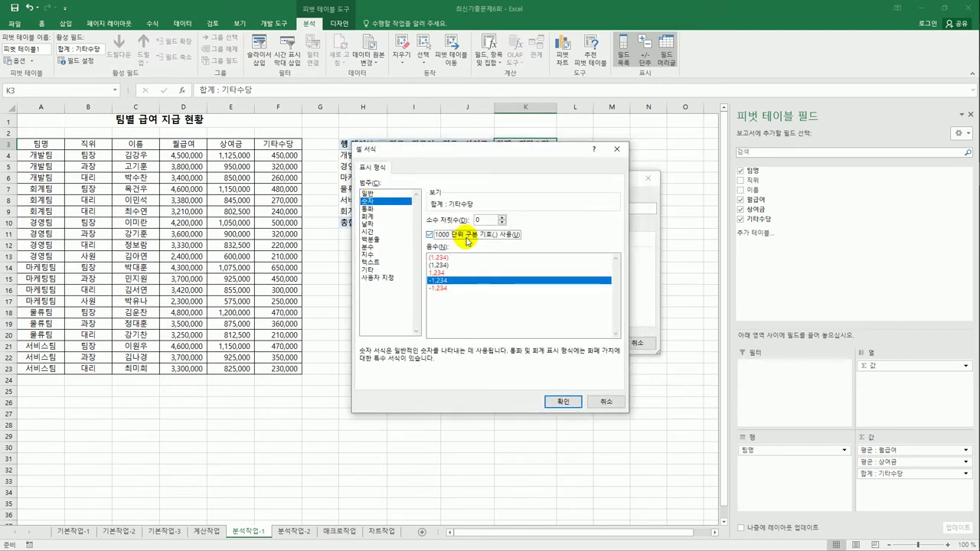
{"action": "left_click", "coordinate": [562, 410]}
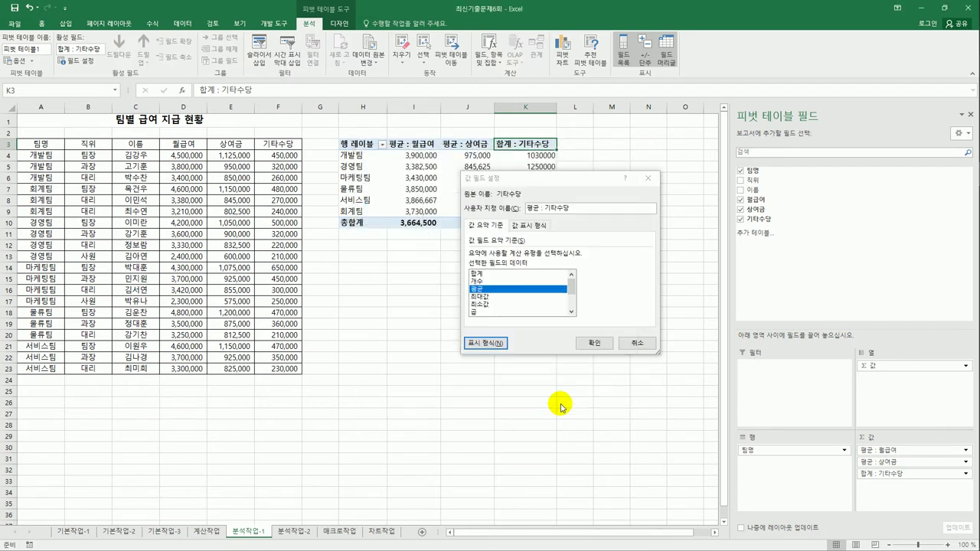
{"action": "left_click", "coordinate": [595, 344]}
{"action": "left_click", "coordinate": [581, 271]}
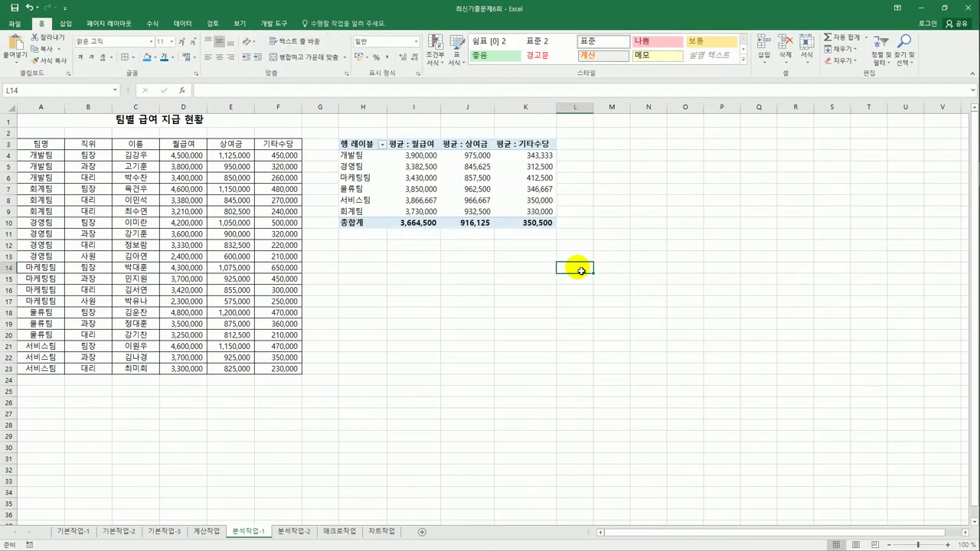
- Apply the gold pivot table style in the second row of the 보통 group to the team pay pivot table
{"action": "left_click", "coordinate": [412, 168]}
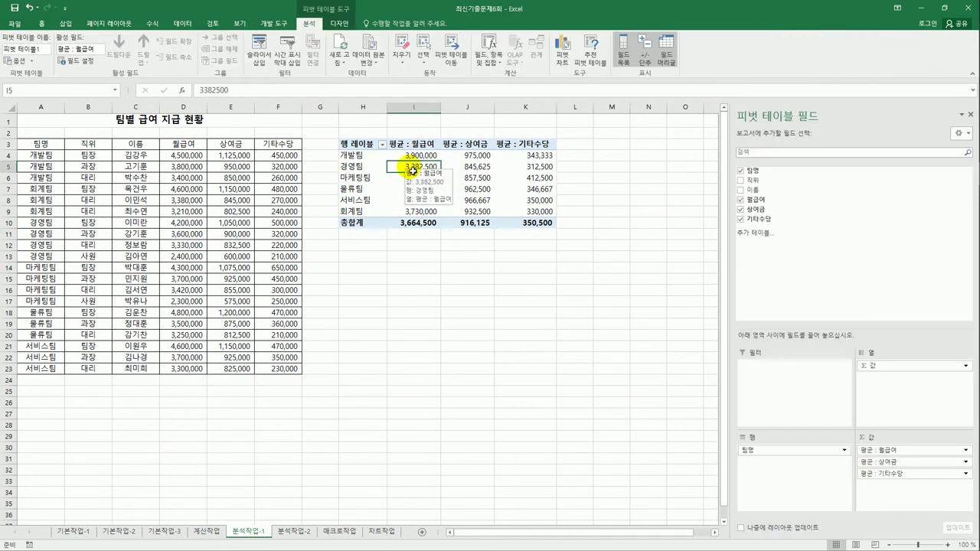
{"action": "left_click", "coordinate": [335, 26]}
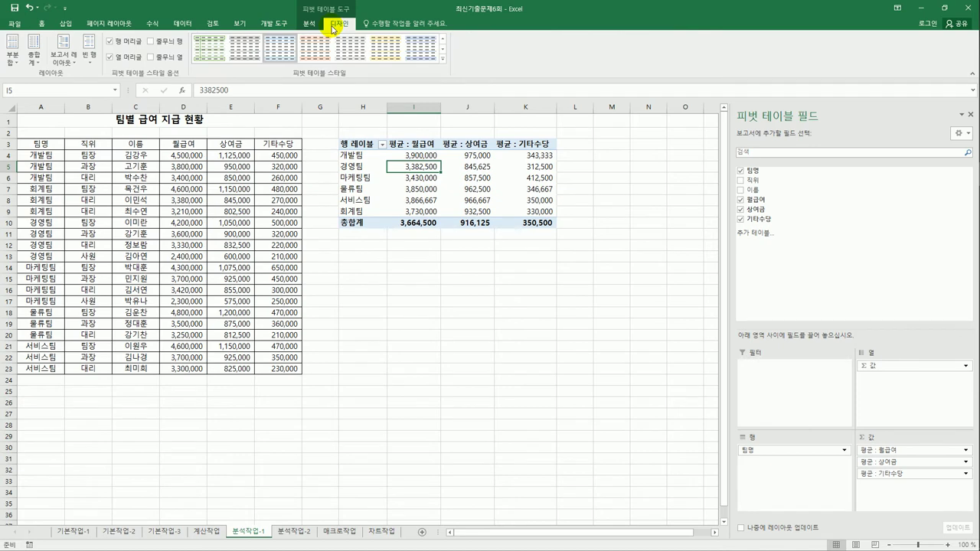
{"action": "left_click", "coordinate": [442, 59]}
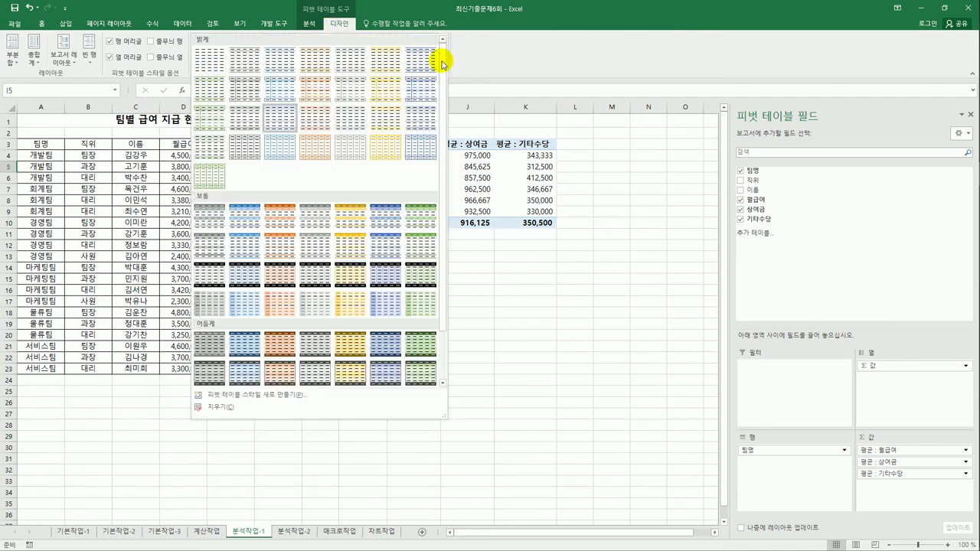
{"action": "left_click", "coordinate": [360, 250]}
{"action": "left_click", "coordinate": [592, 312]}
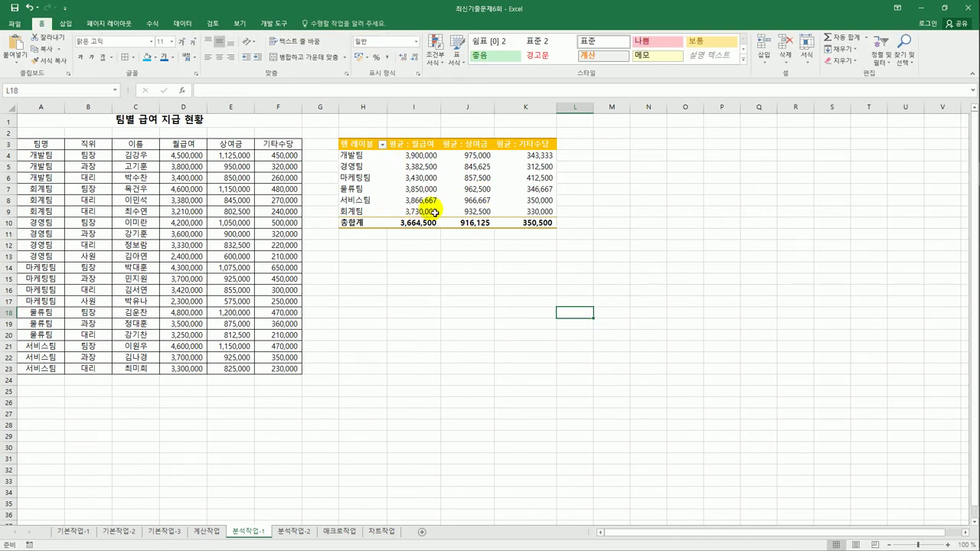
{"action": "mouse_move", "coordinate": [434, 212]}
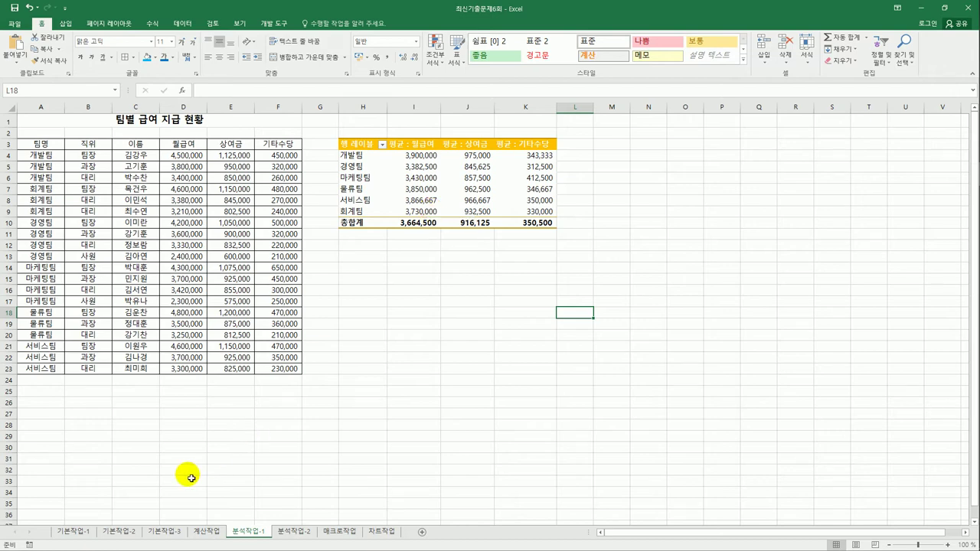
- On the 분석작업-2 sheet, start a 통합 into the 표4 range F13:I21 using the 평균 function
{"action": "left_click", "coordinate": [281, 533]}
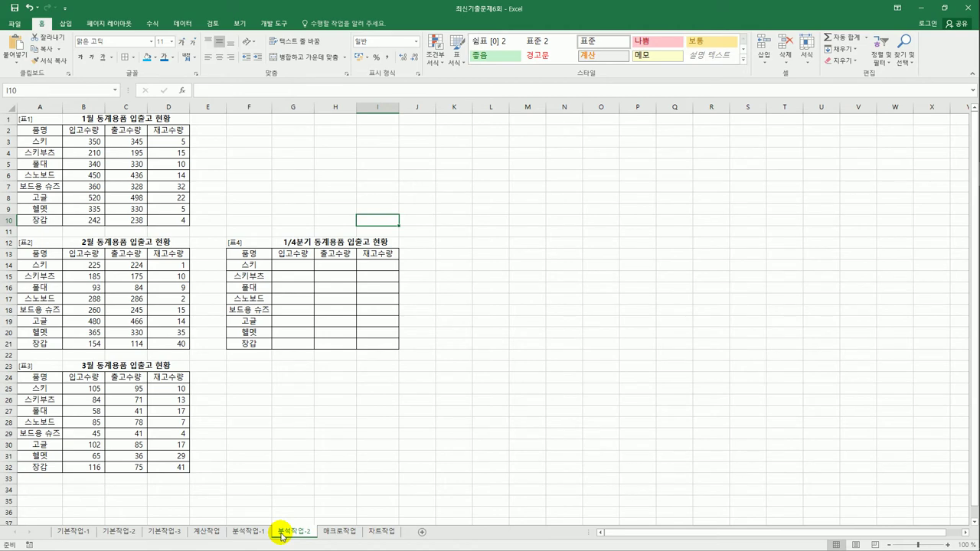
{"action": "left_click", "coordinate": [45, 132]}
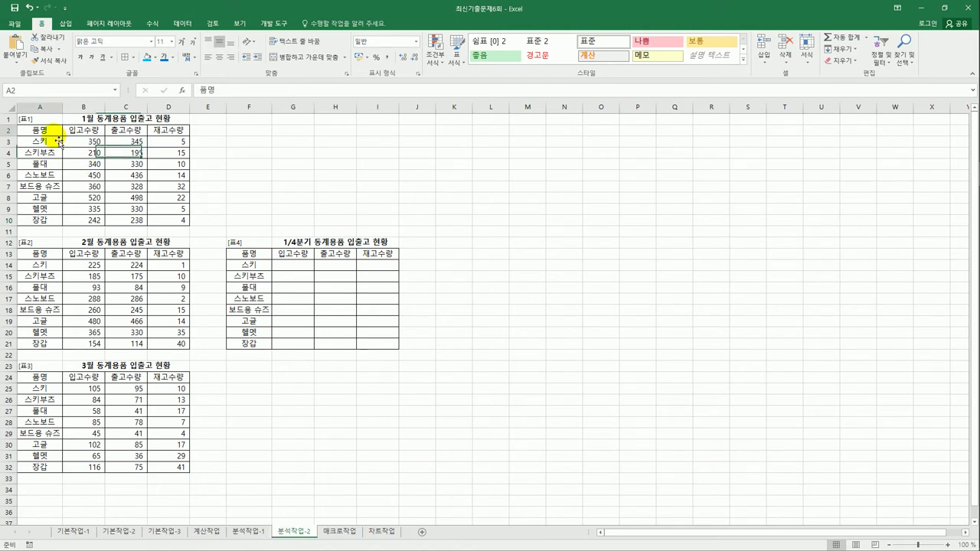
{"action": "left_click", "coordinate": [48, 254]}
{"action": "left_click", "coordinate": [50, 377]}
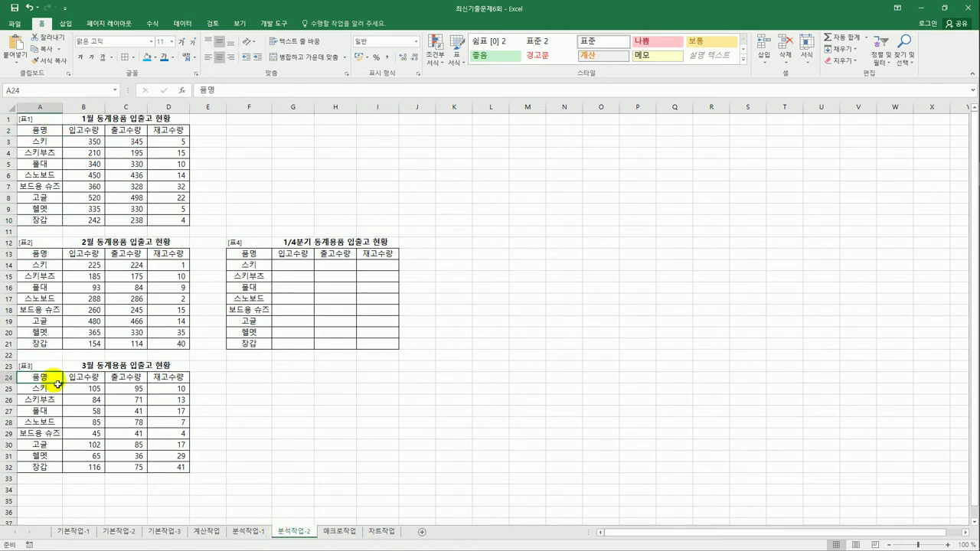
{"action": "left_click_drag", "start_coordinate": [253, 255], "coordinate": [371, 348]}
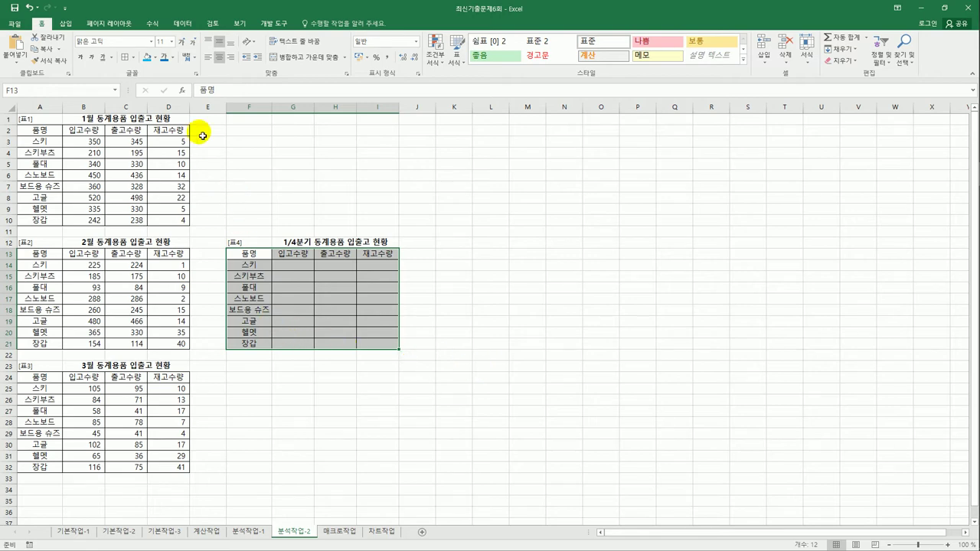
{"action": "left_click", "coordinate": [184, 24]}
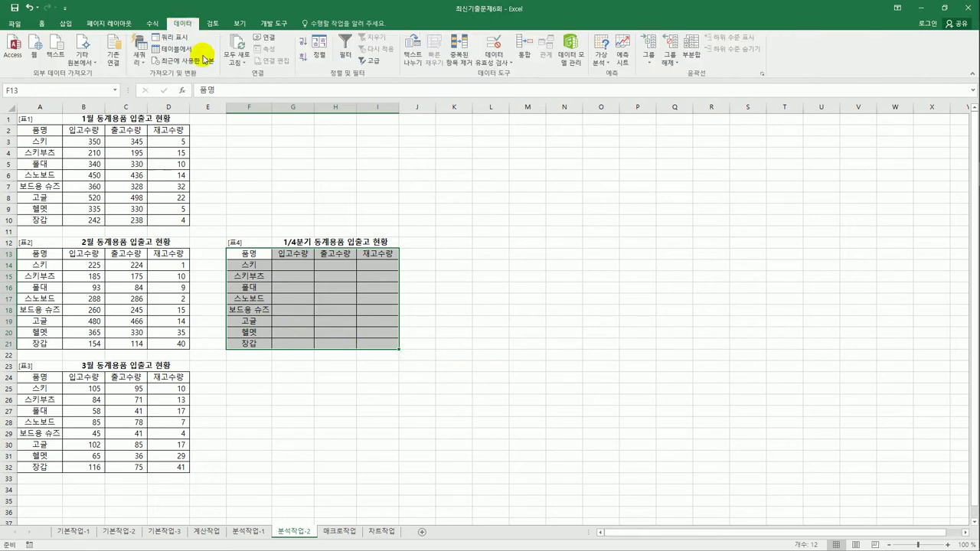
{"action": "left_click", "coordinate": [525, 61]}
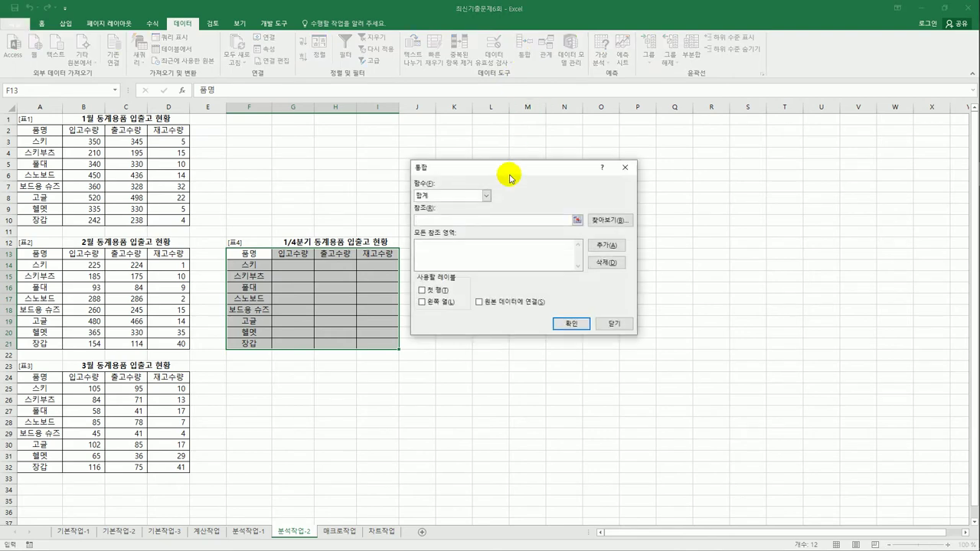
{"action": "left_click_drag", "start_coordinate": [490, 171], "coordinate": [550, 221]}
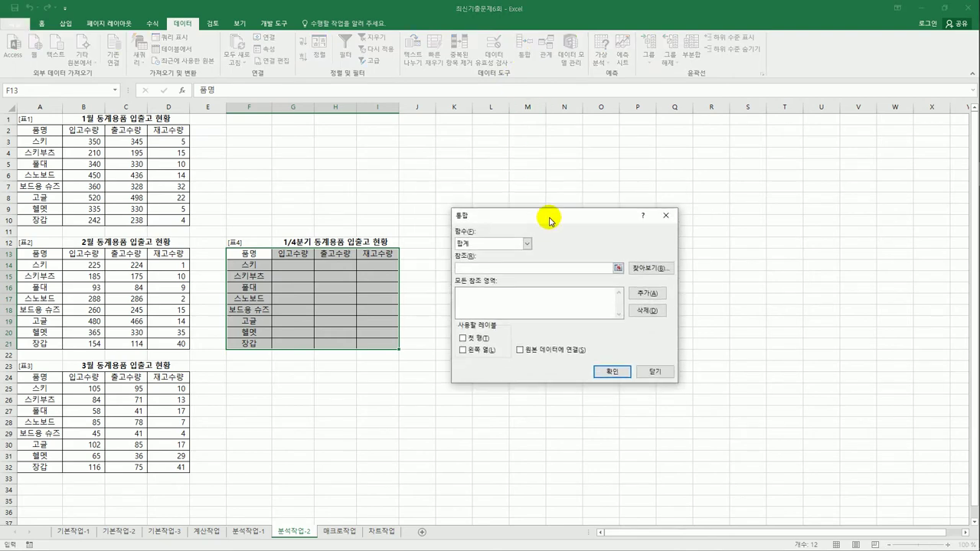
{"action": "left_click", "coordinate": [522, 244]}
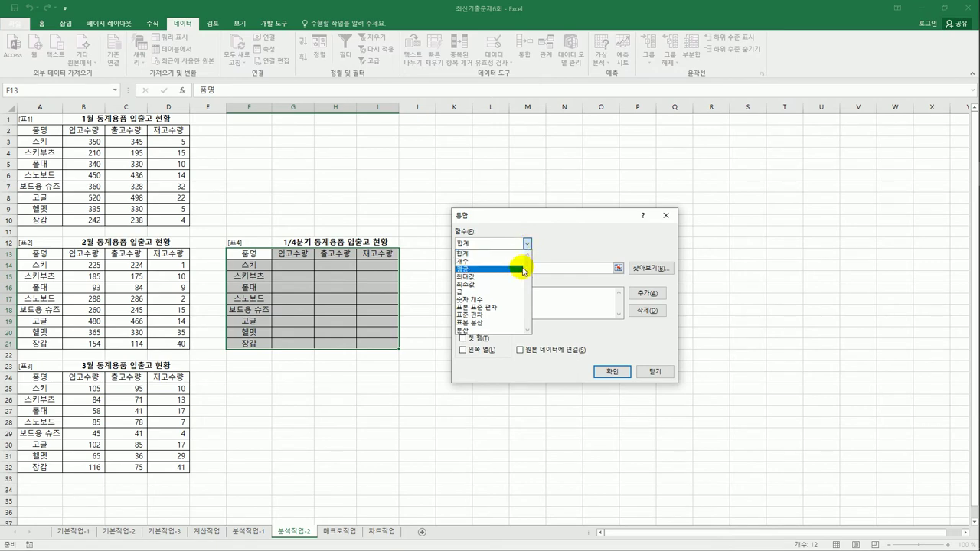
{"action": "left_click", "coordinate": [526, 269]}
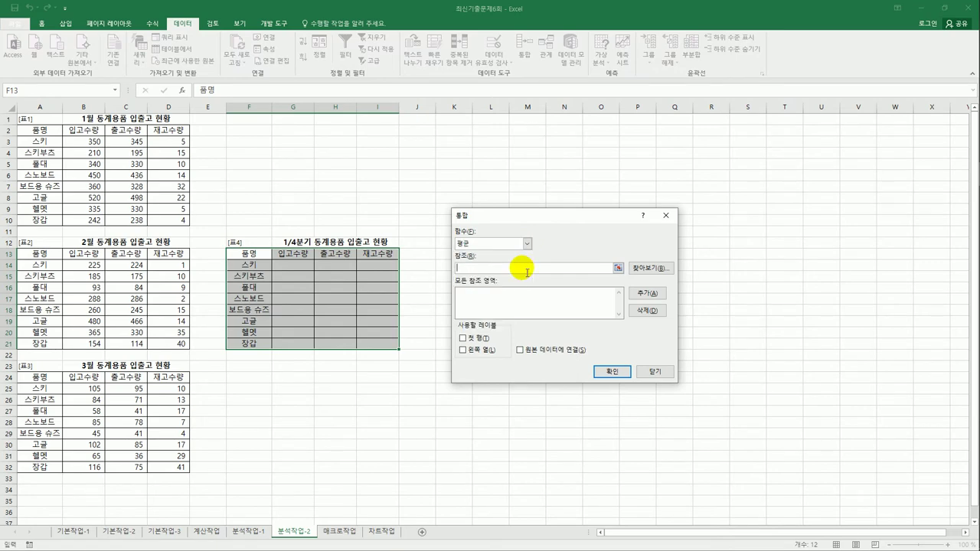
- Add the monthly tables A2:D10, A13:D21 and A24:D32 as reference ranges of the 통합
{"action": "left_click_drag", "start_coordinate": [42, 130], "coordinate": [170, 222]}
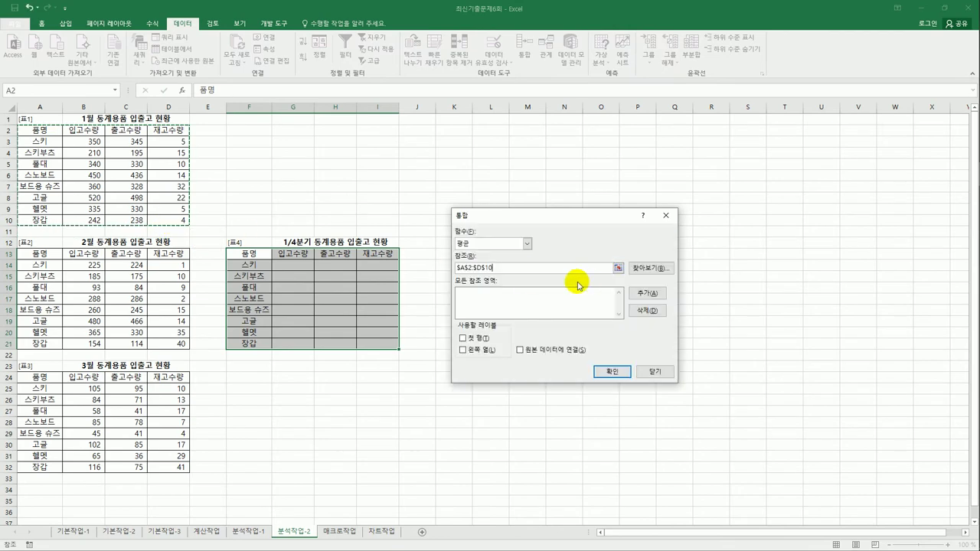
{"action": "left_click", "coordinate": [650, 295]}
{"action": "left_click_drag", "start_coordinate": [46, 252], "coordinate": [177, 344]}
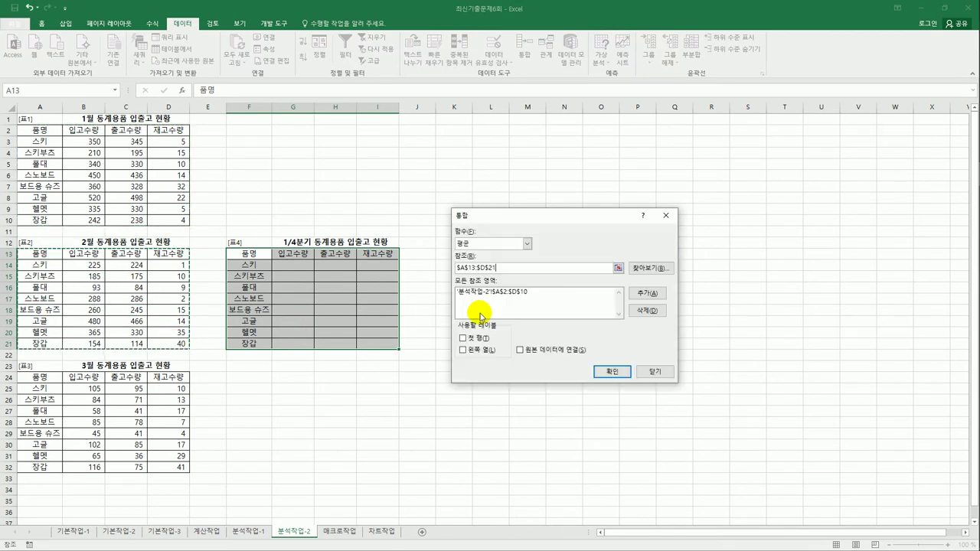
{"action": "left_click", "coordinate": [634, 295]}
{"action": "left_click_drag", "start_coordinate": [42, 378], "coordinate": [177, 467]}
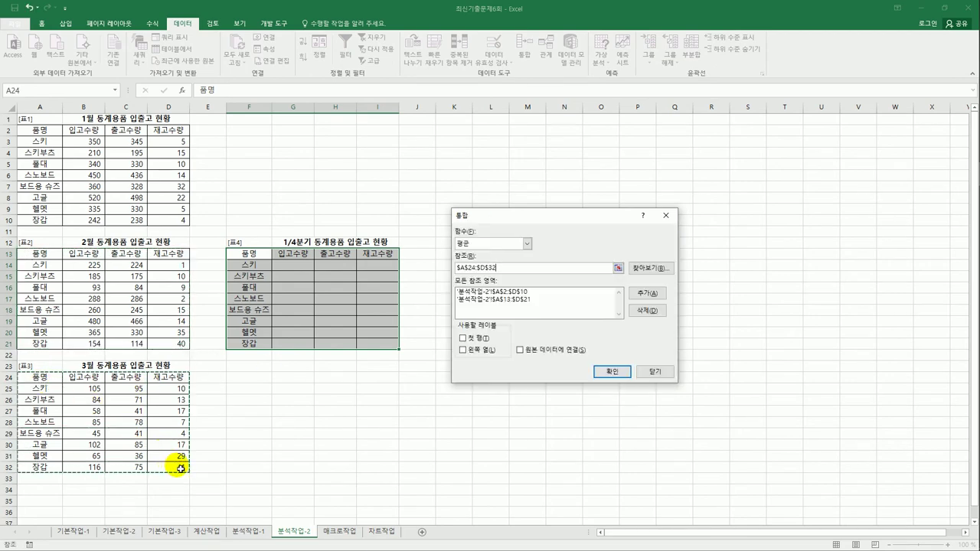
{"action": "left_click", "coordinate": [639, 297]}
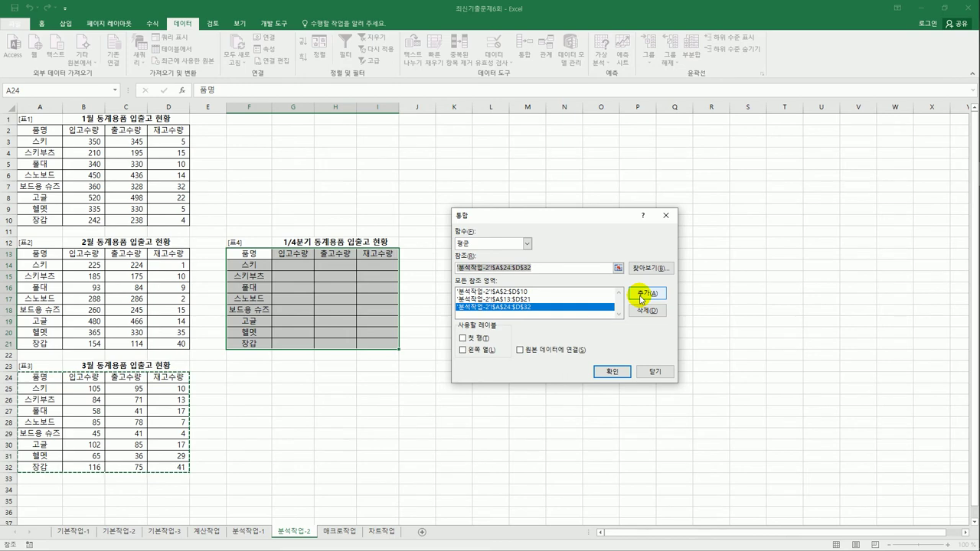
- Use 첫 행 and 왼쪽 열 as labels and run the 통합 to fill 표4
{"action": "left_click", "coordinate": [486, 338]}
{"action": "left_click", "coordinate": [480, 351]}
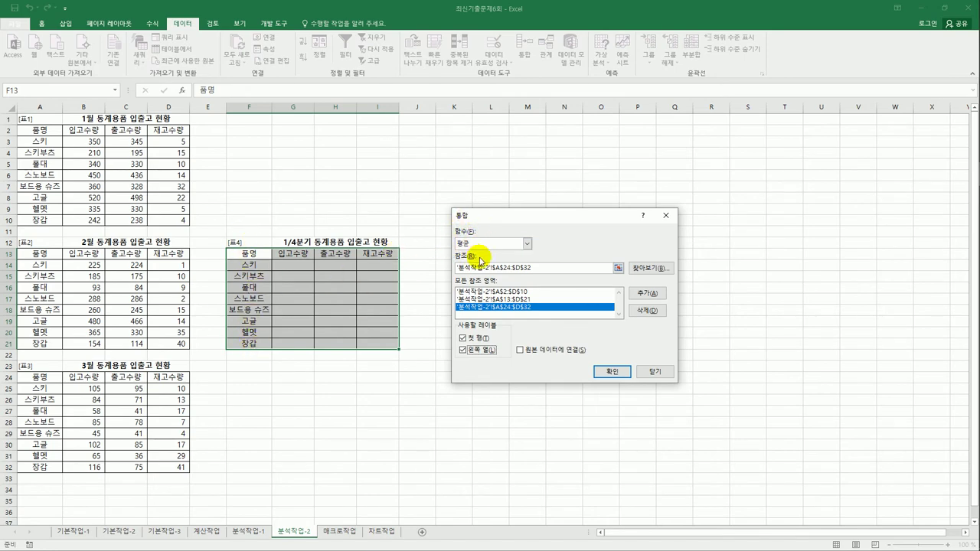
{"action": "left_click", "coordinate": [616, 372]}
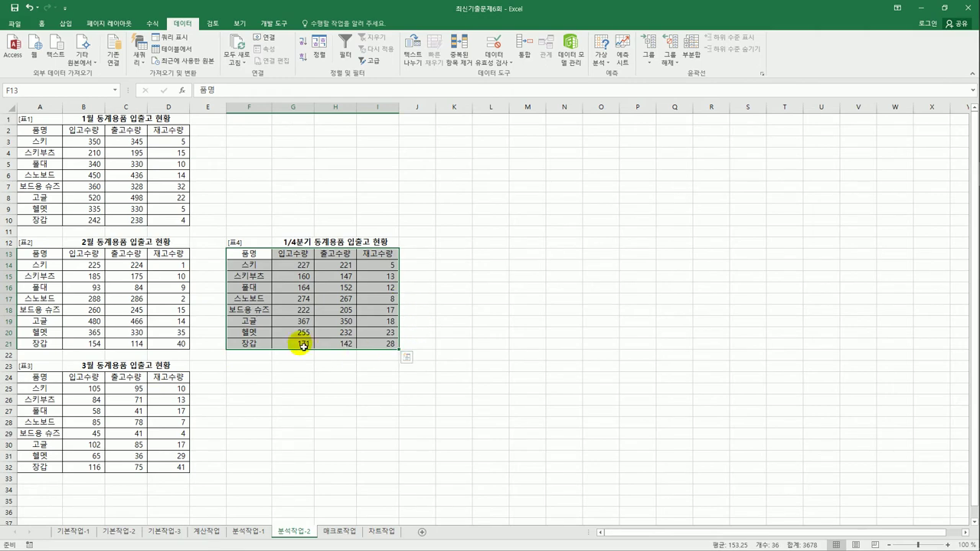
{"action": "left_click", "coordinate": [375, 344]}
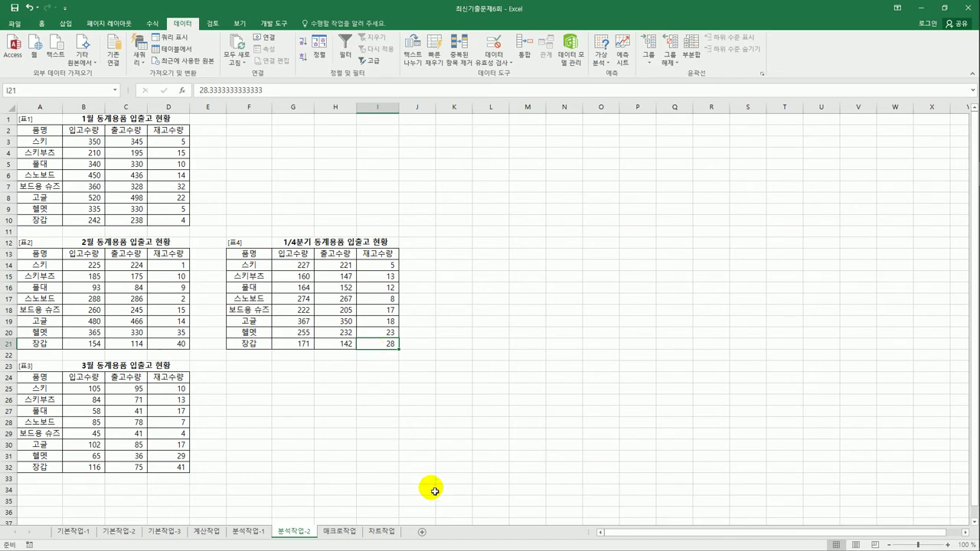
- On the 매크로작업 sheet, draw a form-control button over about G3:H5, beside the skating results table
{"action": "left_click", "coordinate": [340, 534]}
{"action": "left_click", "coordinate": [378, 290]}
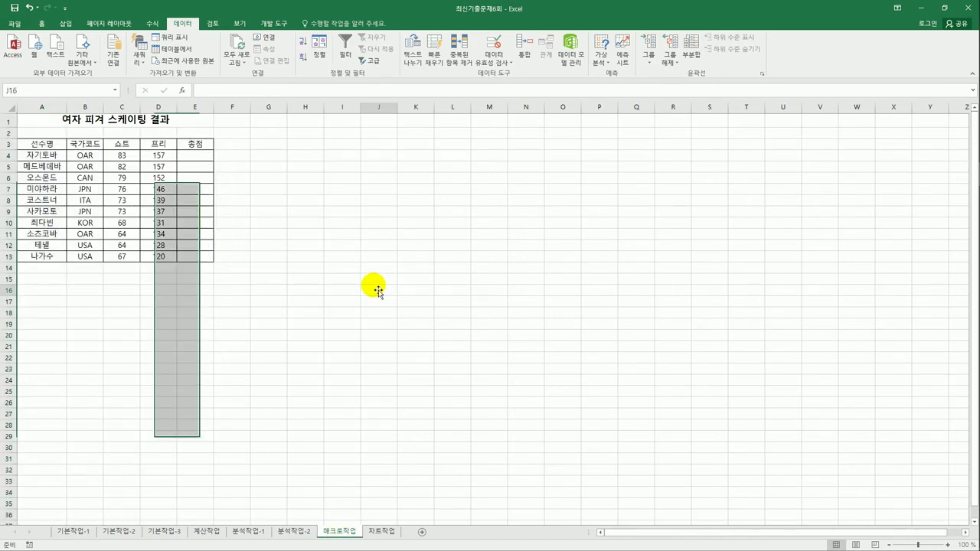
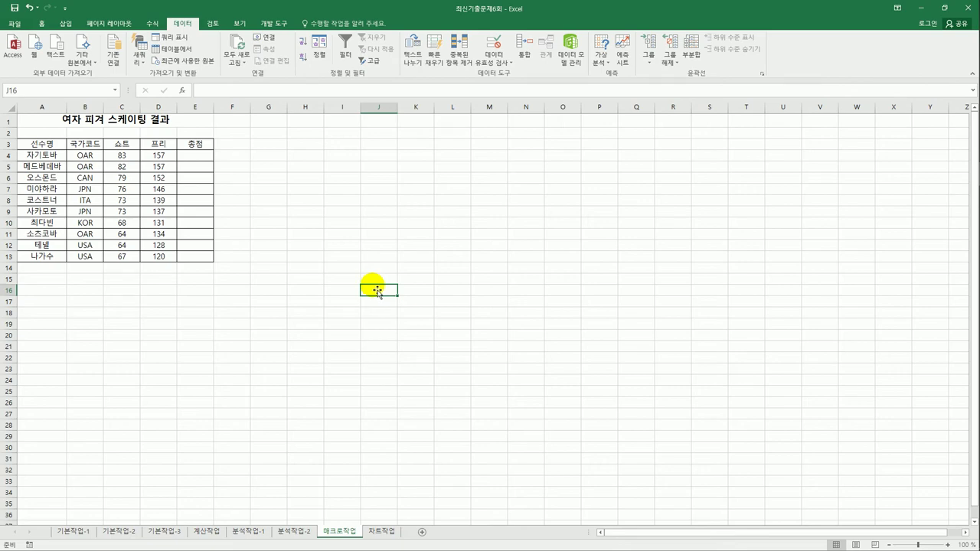
{"action": "left_click", "coordinate": [271, 24]}
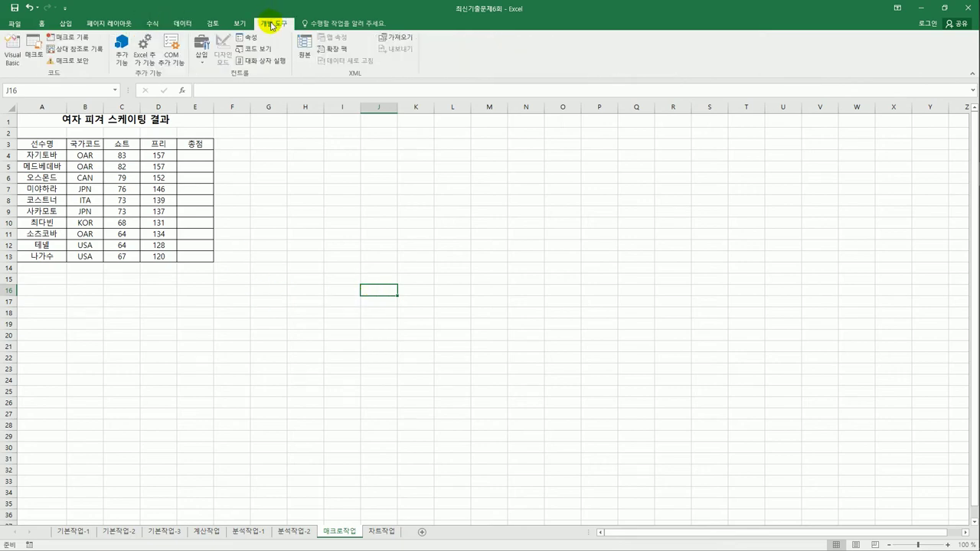
{"action": "left_click", "coordinate": [202, 51]}
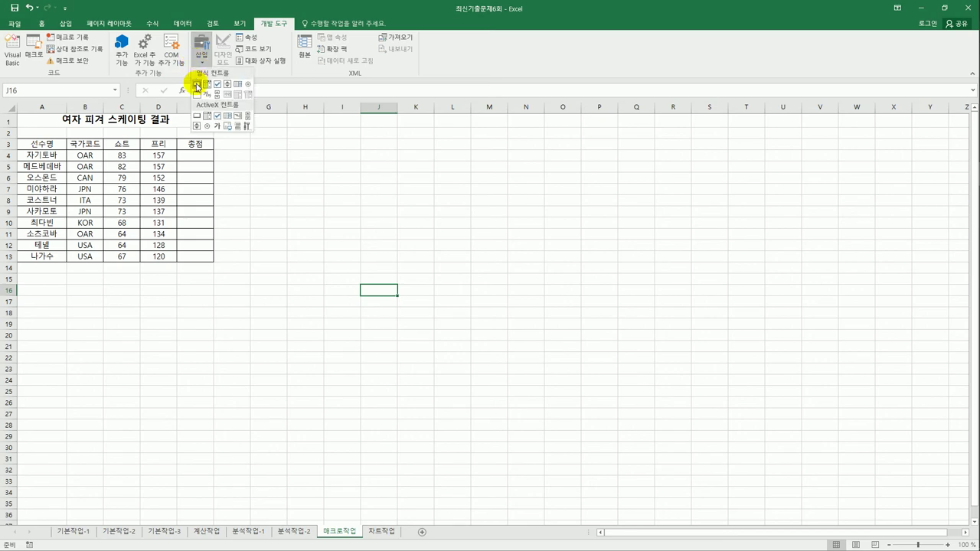
{"action": "left_click", "coordinate": [196, 84]}
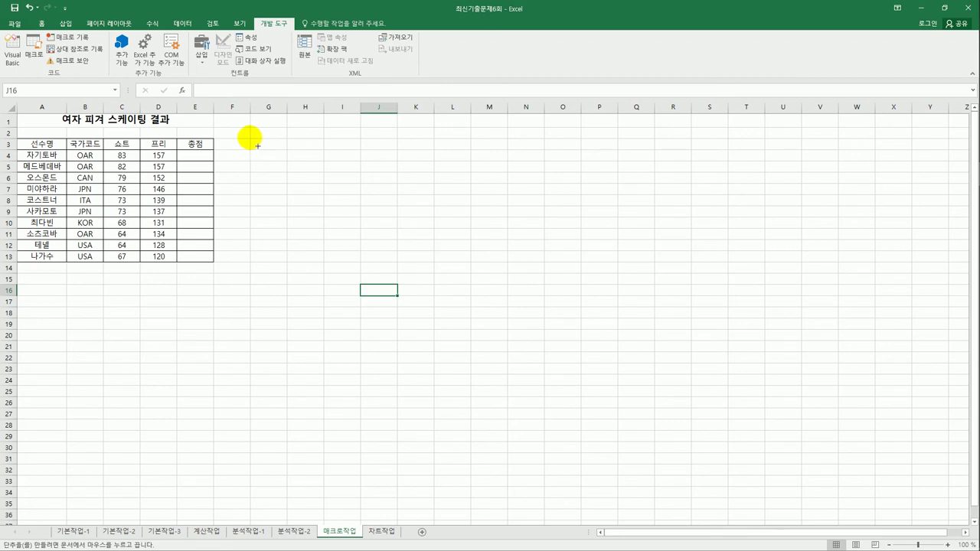
{"action": "left_click_drag", "start_coordinate": [252, 138], "coordinate": [314, 175]}
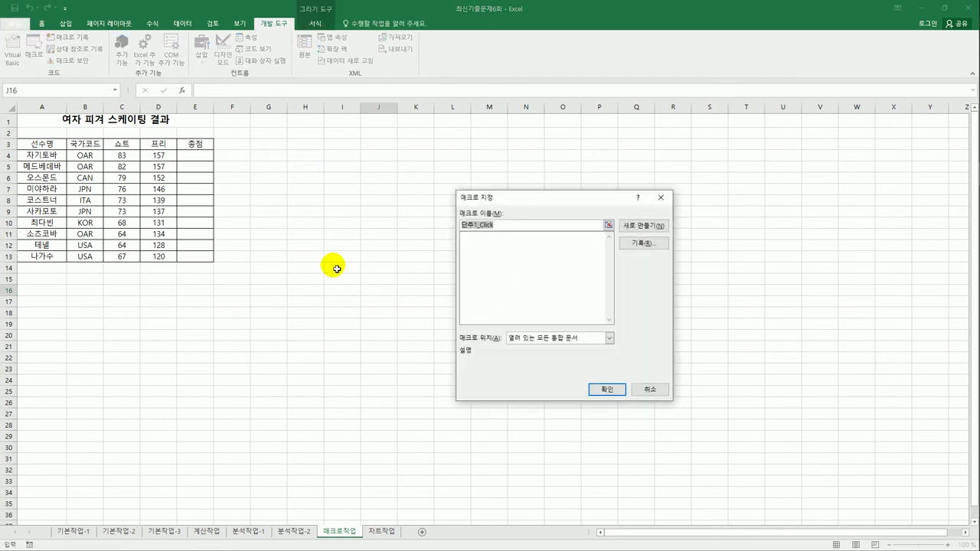
- Start recording a new macro named 총점 in the current workbook for the new button
{"action": "left_click_drag", "start_coordinate": [529, 199], "coordinate": [390, 221]}
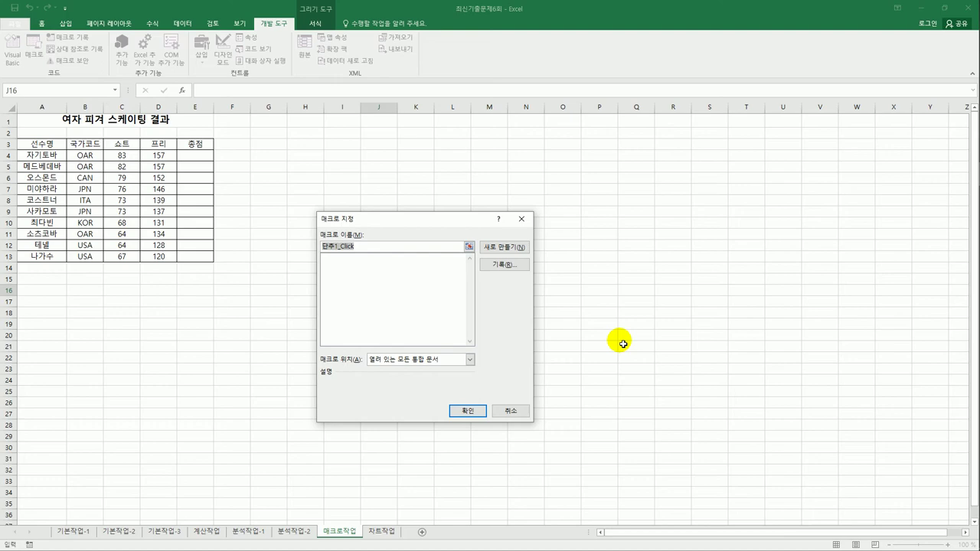
{"action": "type", "text": "초"}
{"action": "left_click", "coordinate": [524, 264]}
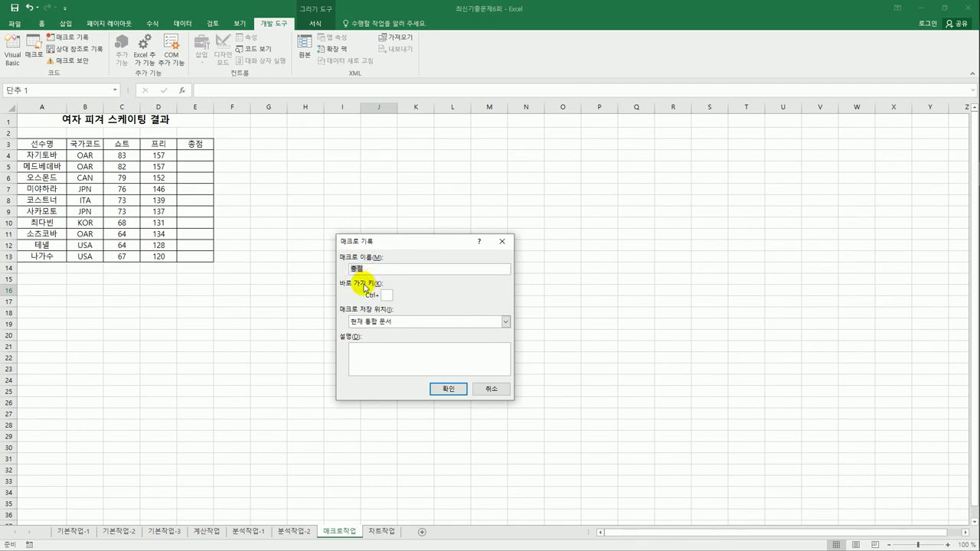
{"action": "left_click", "coordinate": [447, 390]}
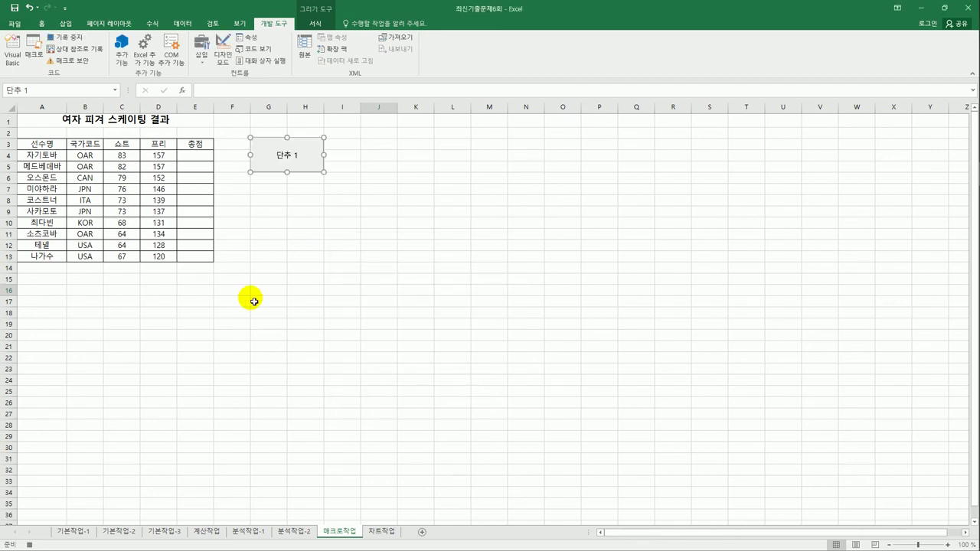
- Enter the formula =C4+D4 in cell E4 to add the 쇼트 and 프리 scores
{"action": "left_click", "coordinate": [205, 161]}
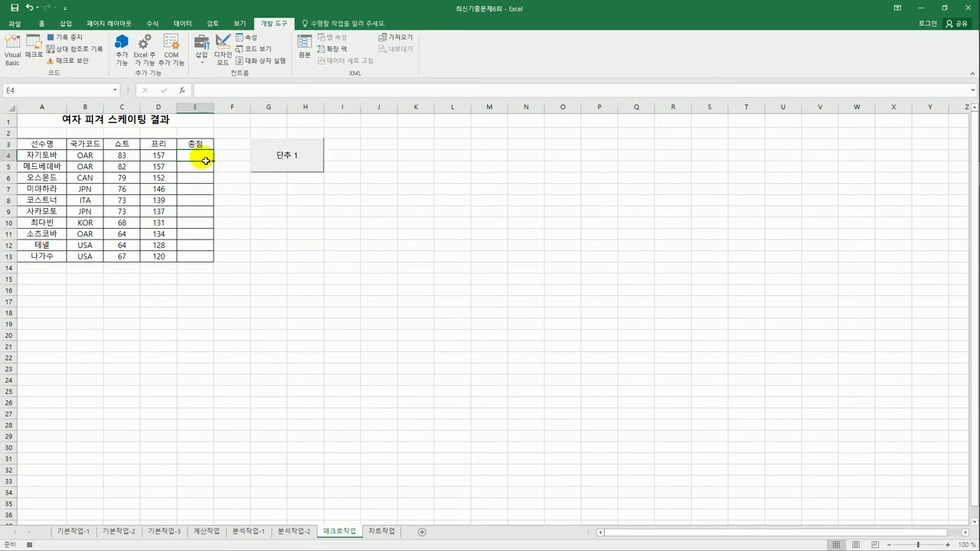
{"action": "type", "text": "="}
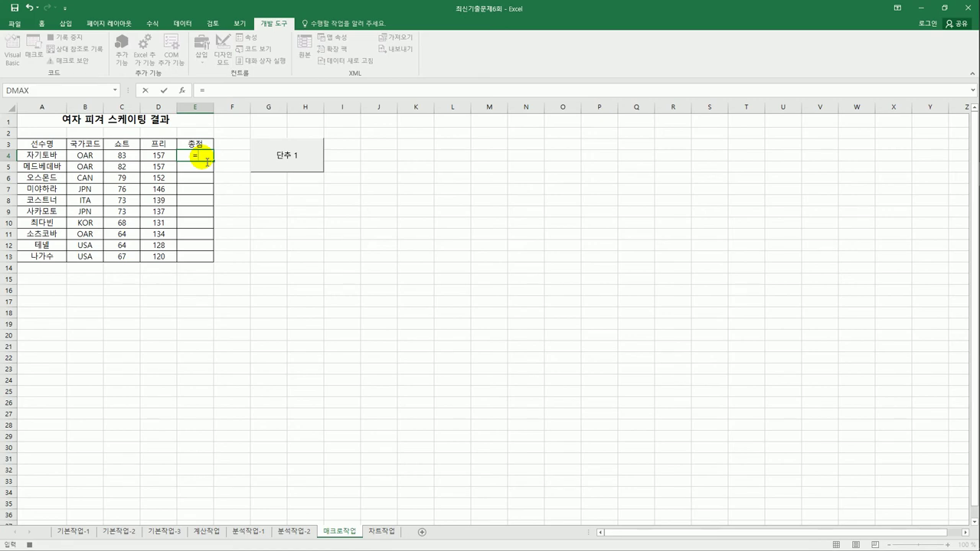
{"action": "left_click", "coordinate": [122, 155]}
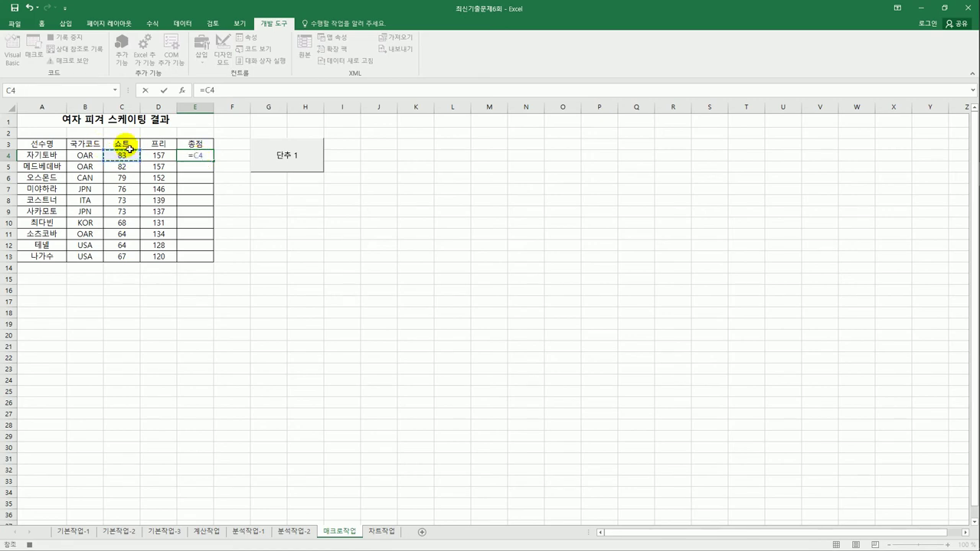
{"action": "type", "text": "+"}
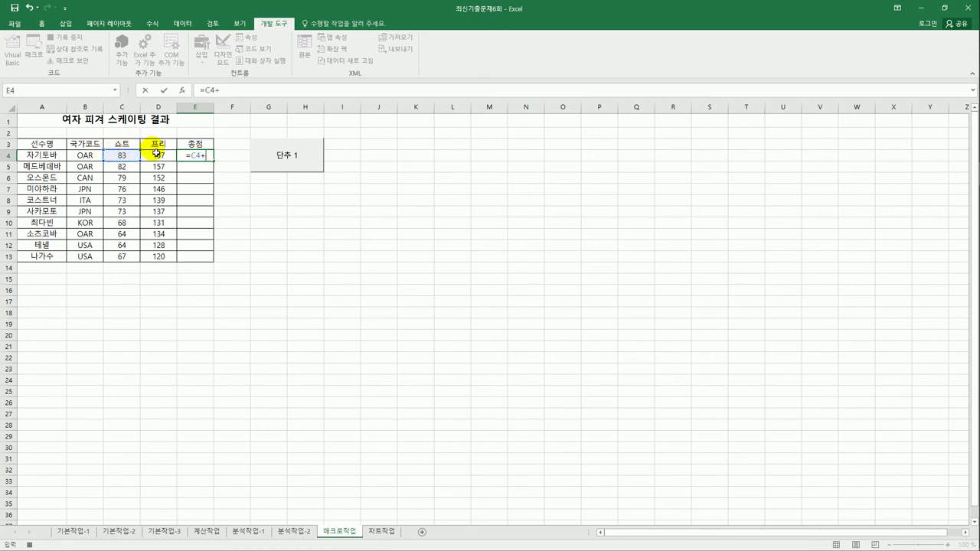
{"action": "left_click", "coordinate": [159, 156]}
{"action": "key", "text": "ctrl+Return"}
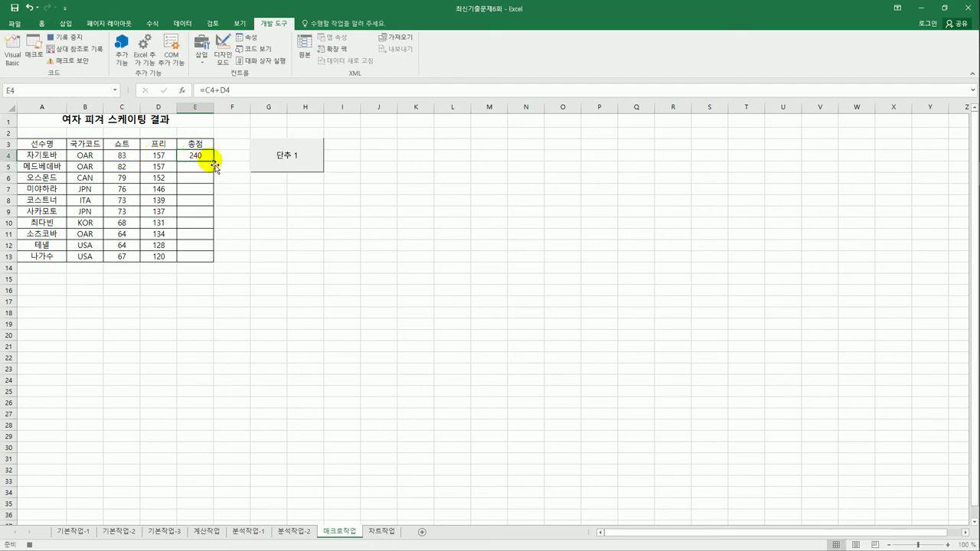
- Fill the E4 formula down to E13 and stop the macro recording
{"action": "left_click_drag", "start_coordinate": [215, 160], "coordinate": [208, 259]}
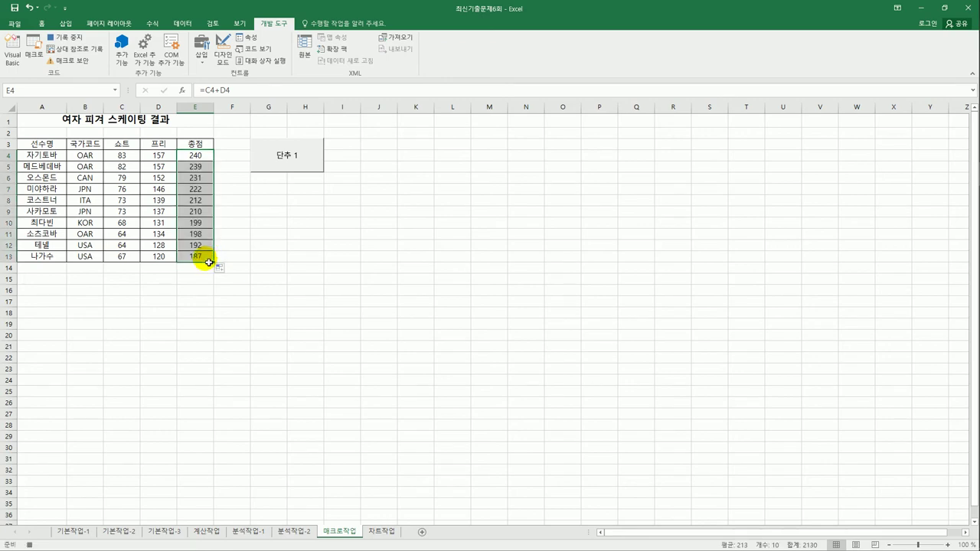
{"action": "left_click", "coordinate": [209, 261]}
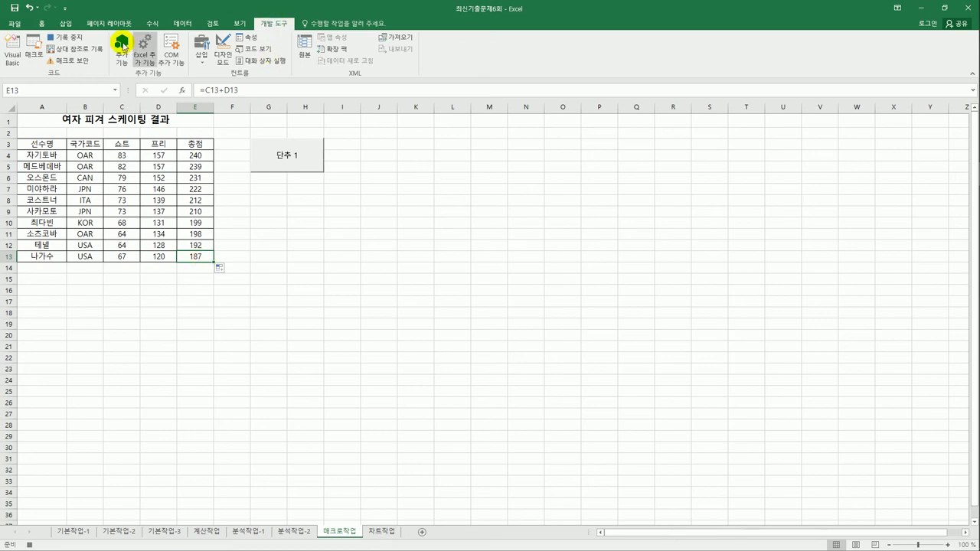
{"action": "left_click", "coordinate": [65, 36]}
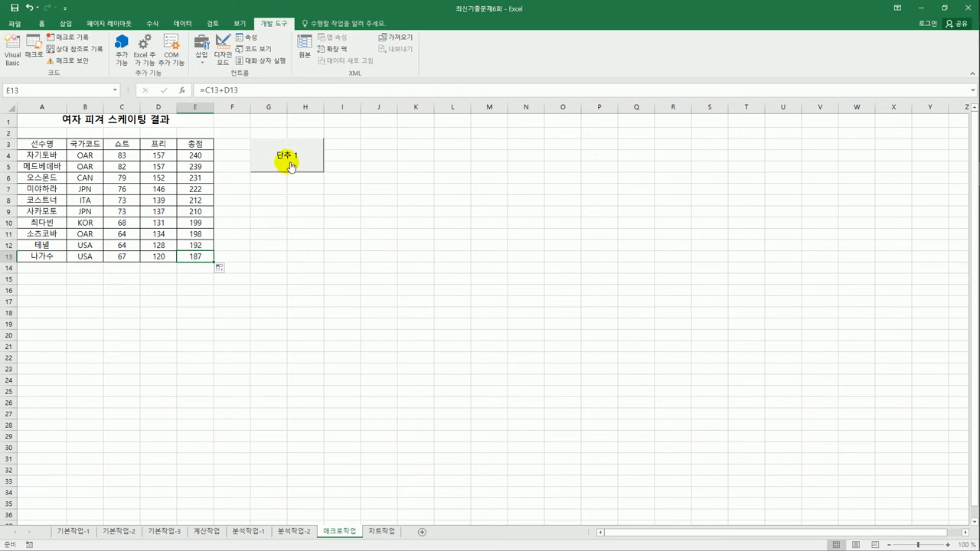
- Change the form-control button's label to 총점
{"action": "right_click", "coordinate": [294, 165]}
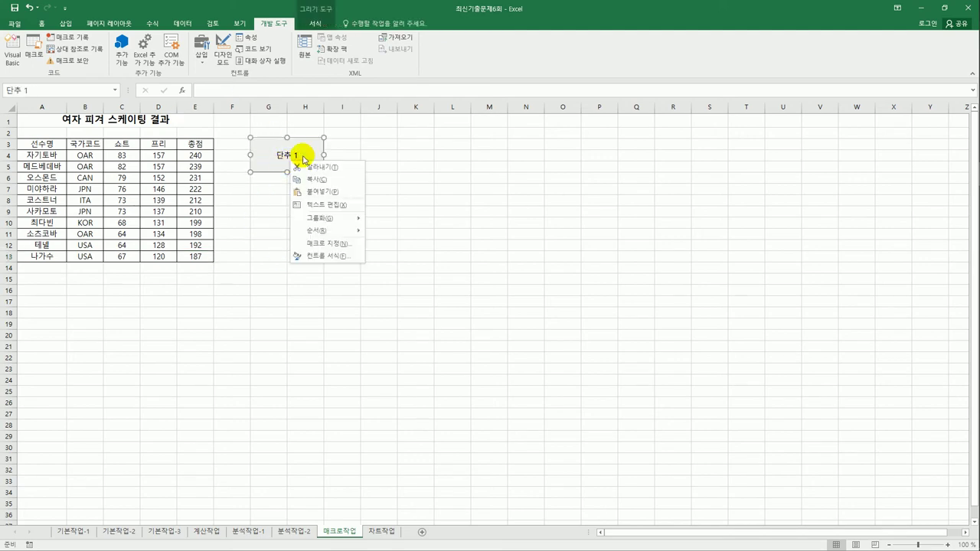
{"action": "left_click", "coordinate": [347, 205]}
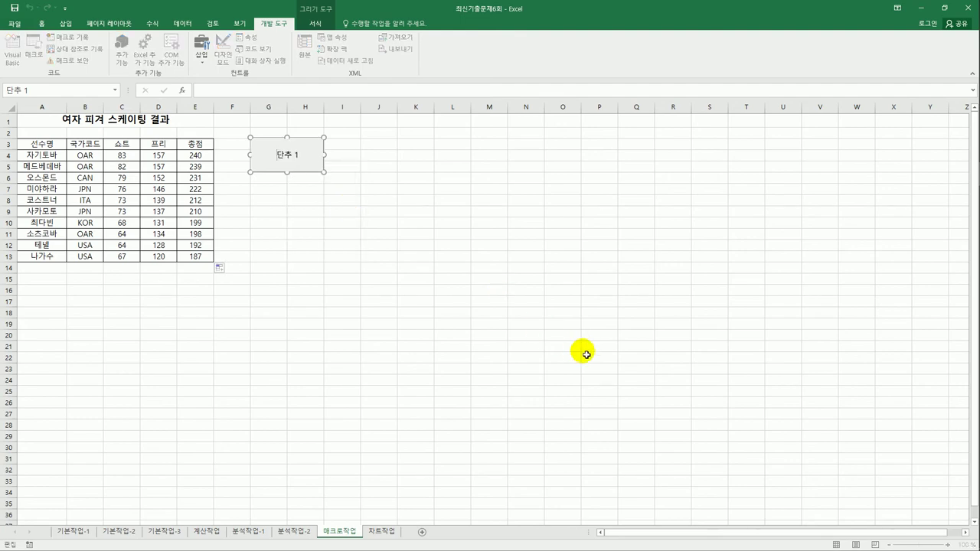
{"action": "key", "text": "ctrl+a"}
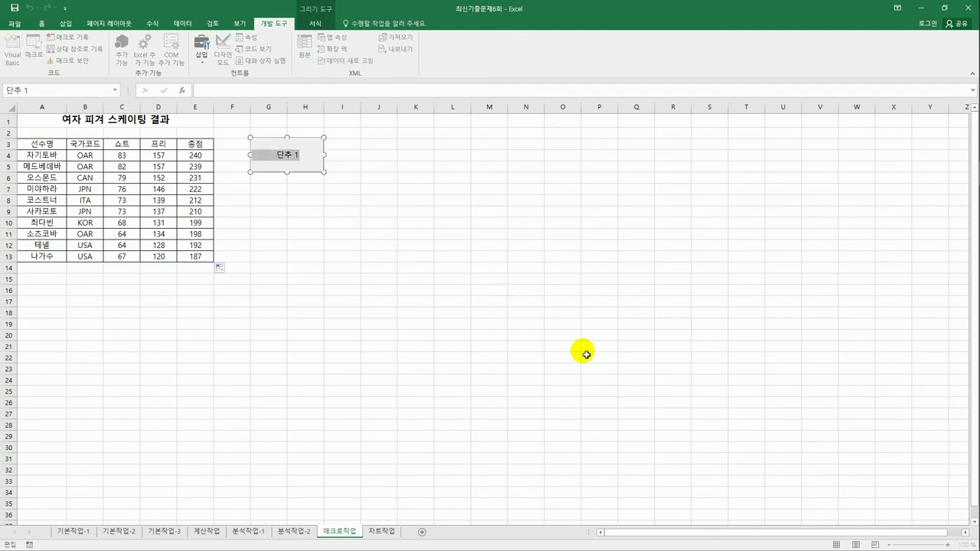
{"action": "type", "text": "초"}
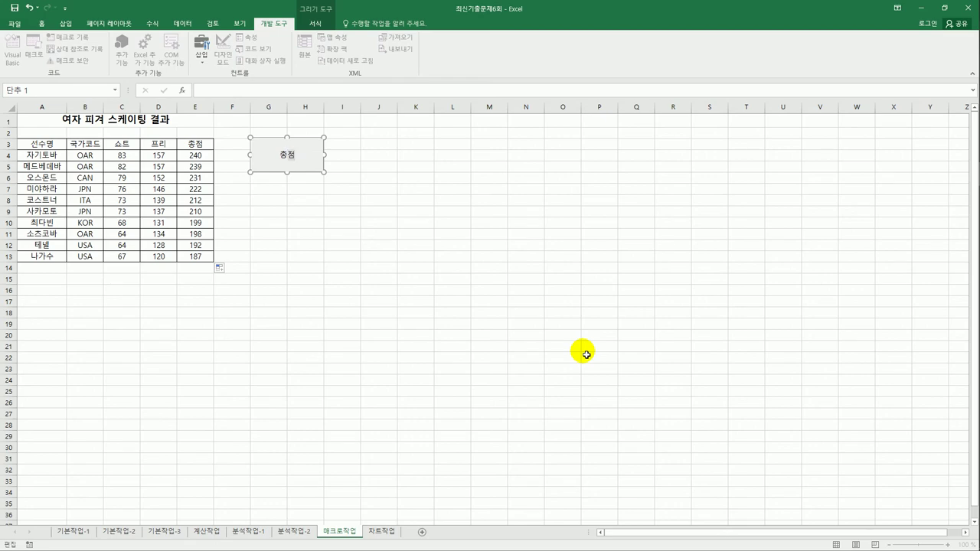
{"action": "type", "text": "점"}
{"action": "left_click", "coordinate": [379, 291]}
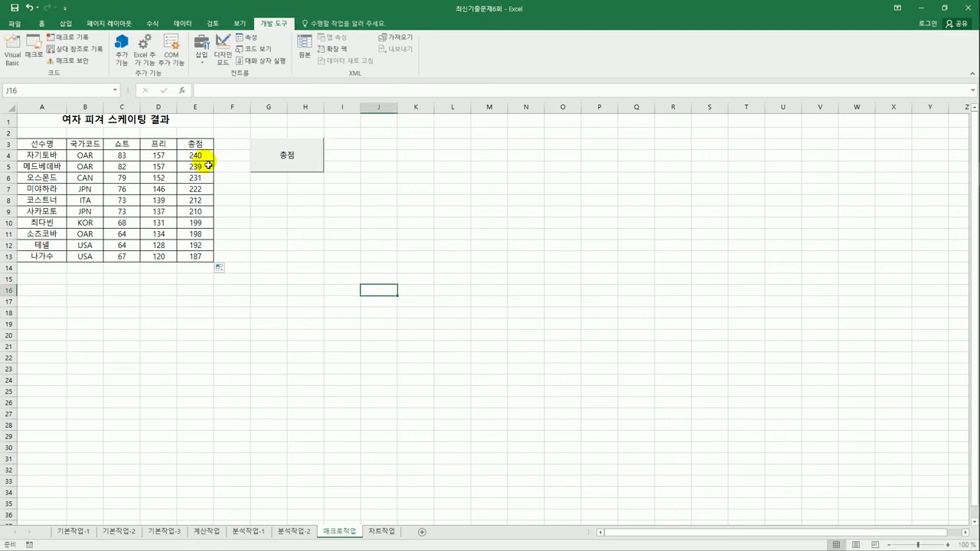
- Clear the totals in E4:E13 and run the macro with the 총점 button to test it
{"action": "left_click_drag", "start_coordinate": [198, 155], "coordinate": [203, 259]}
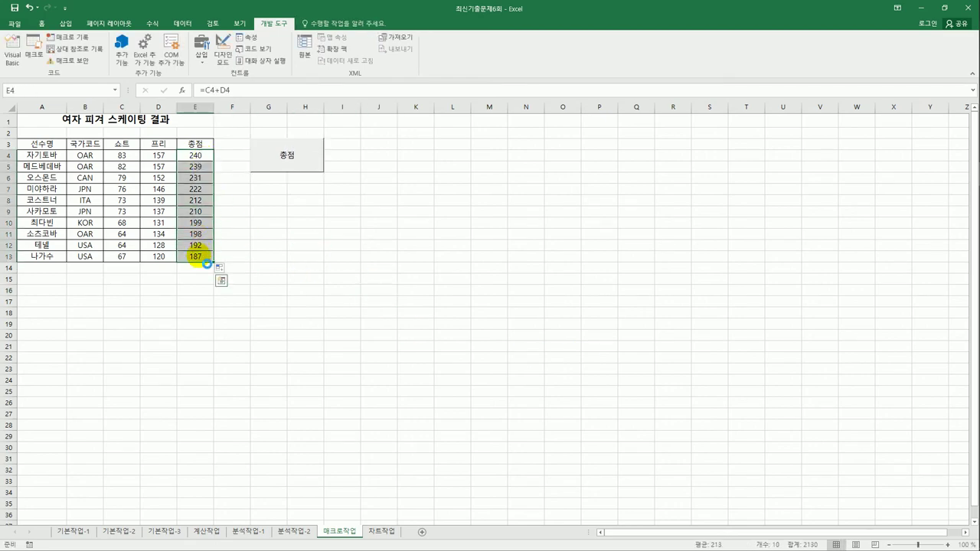
{"action": "key", "text": "Delete"}
{"action": "left_click", "coordinate": [286, 154]}
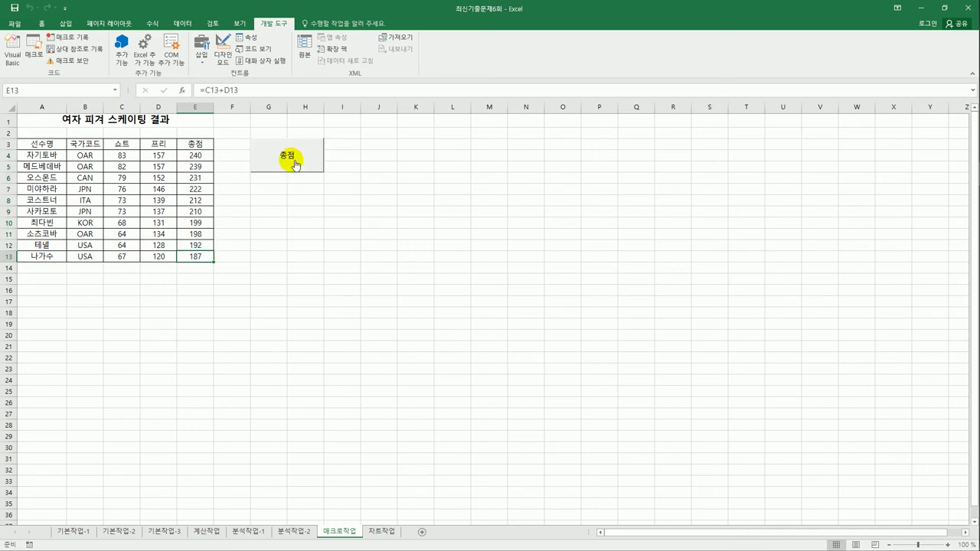
{"action": "left_click", "coordinate": [385, 215]}
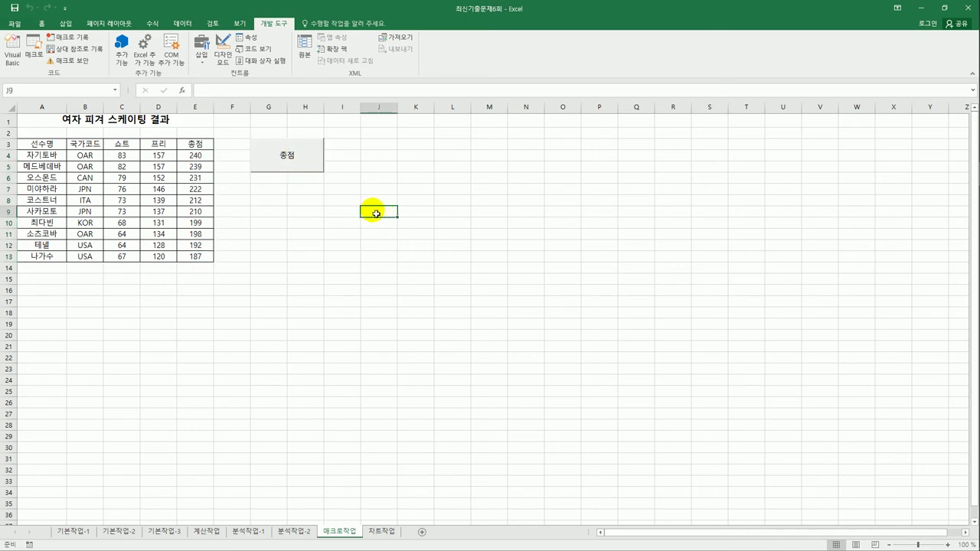
- Draw a rounded rectangle over G7:H9 below the 총점 button, about 1.75 cm high and 3.81 cm wide
{"action": "left_click", "coordinate": [65, 23]}
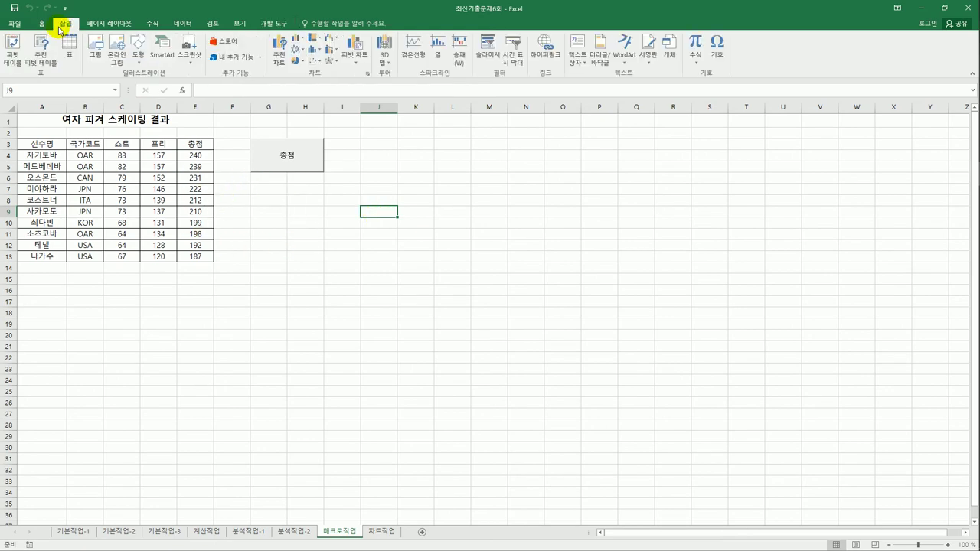
{"action": "left_click", "coordinate": [140, 56]}
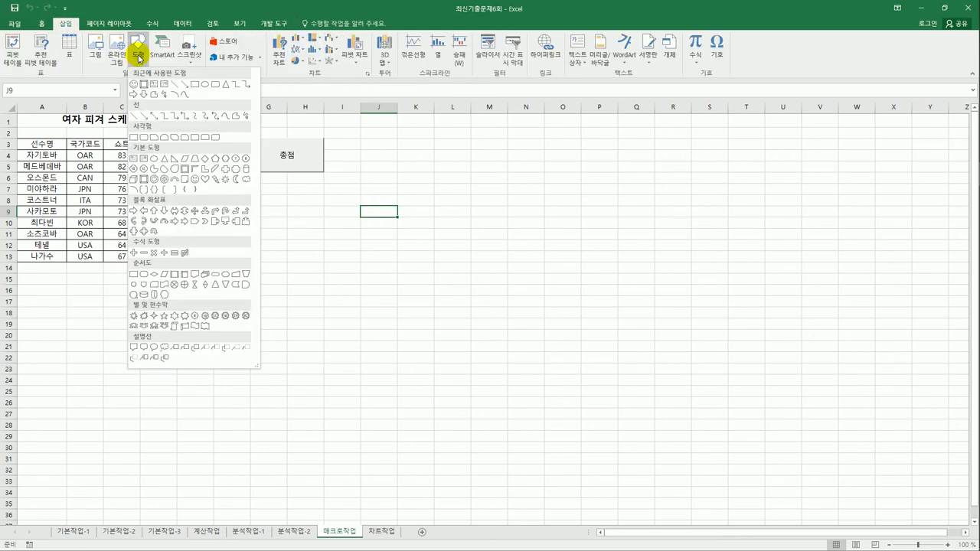
{"action": "left_click", "coordinate": [145, 138]}
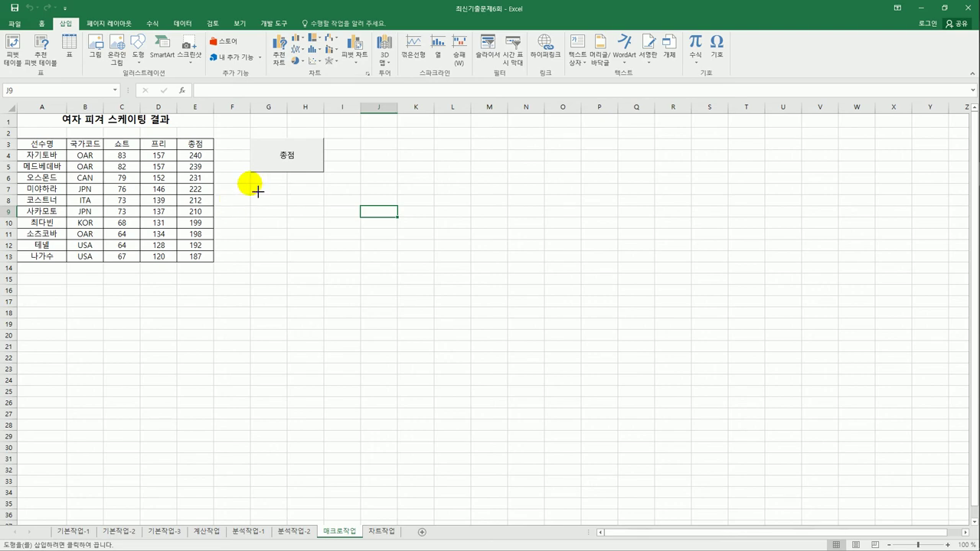
{"action": "mouse_move", "coordinate": [251, 184]}
{"action": "left_mouse_down"}
{"action": "mouse_move", "coordinate": [324, 205]}
{"action": "mouse_move", "coordinate": [324, 226]}
{"action": "left_mouse_up"}
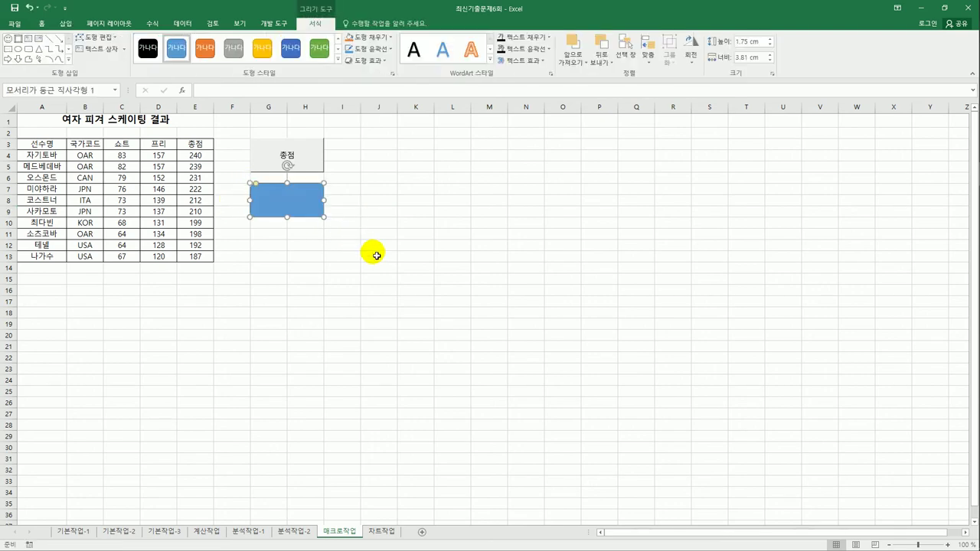
- Assign a macro named 셀스타일 to the rounded rectangle and start recording it in the current workbook
{"action": "right_click", "coordinate": [304, 197]}
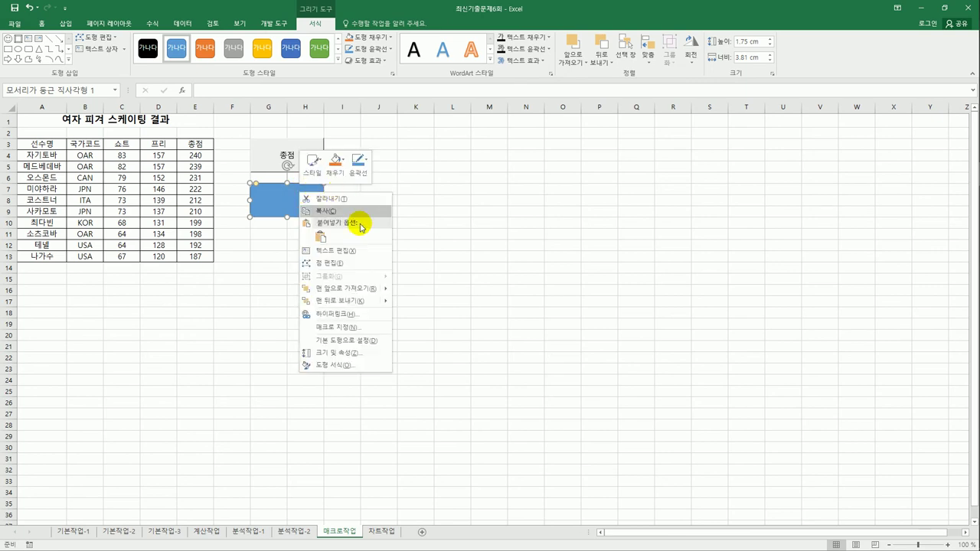
{"action": "left_click", "coordinate": [363, 324]}
{"action": "left_click_drag", "start_coordinate": [354, 225], "coordinate": [472, 194]}
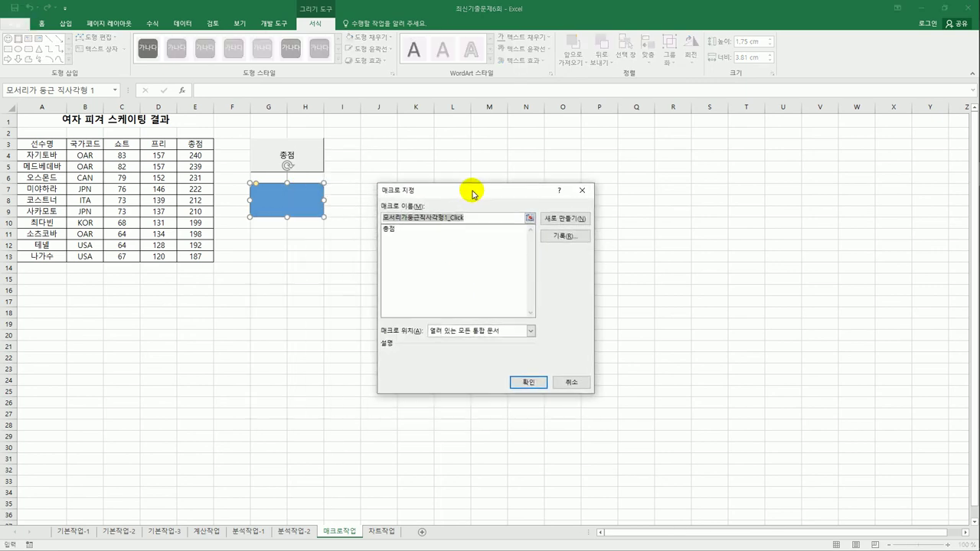
{"action": "type", "text": "ㅅ"}
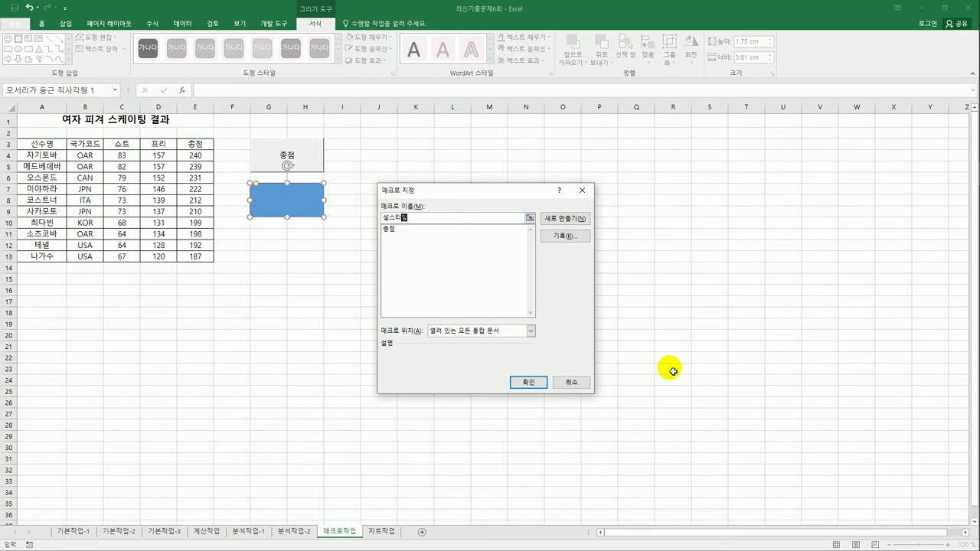
{"action": "type", "text": "스타일"}
{"action": "left_click", "coordinate": [564, 235]}
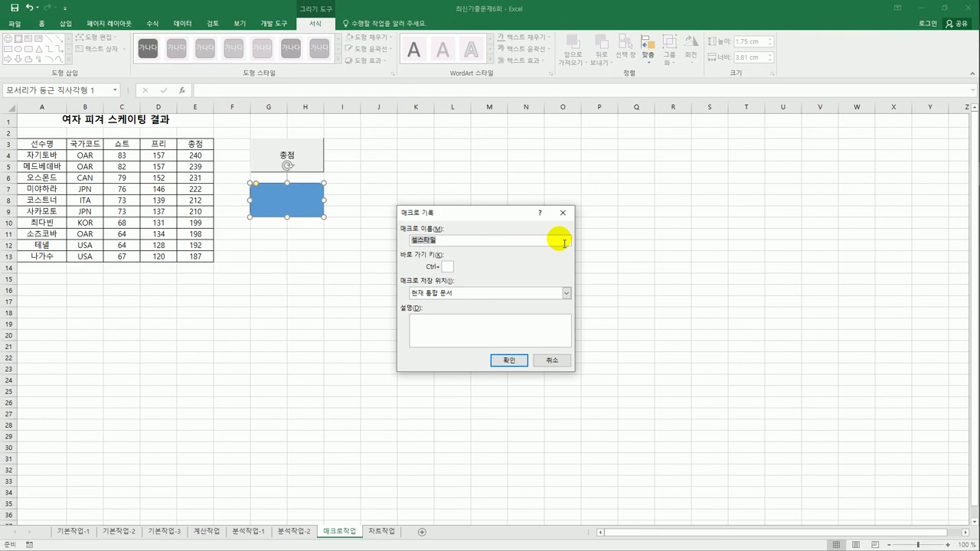
{"action": "left_click", "coordinate": [509, 359]}
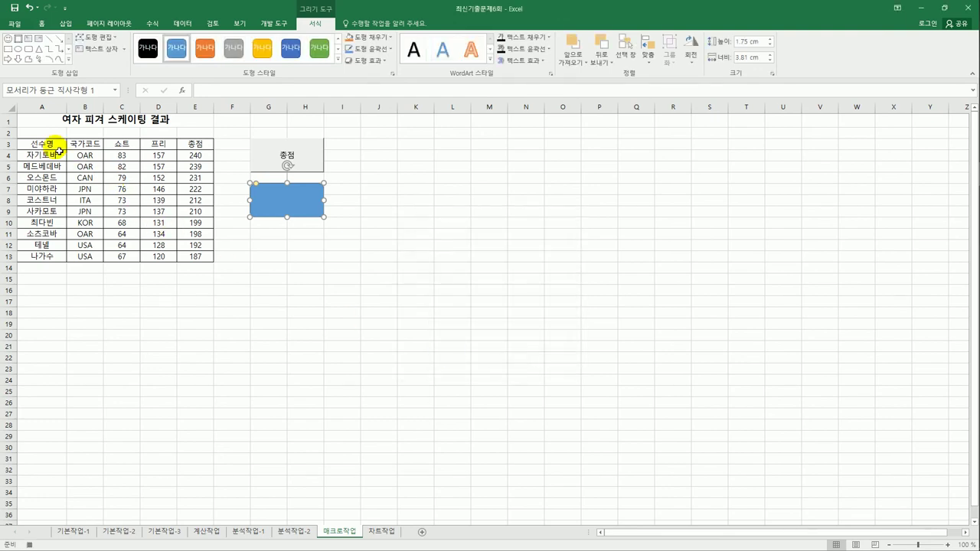
- Apply the 강조색4 cell style to the header cells A3:E3 and stop the macro recording
{"action": "left_click_drag", "start_coordinate": [43, 144], "coordinate": [194, 150]}
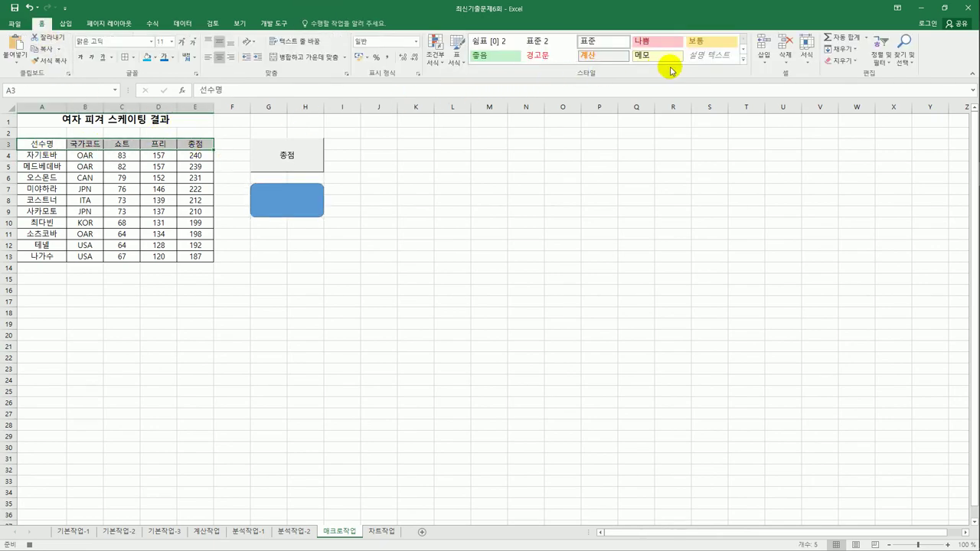
{"action": "left_click", "coordinate": [742, 61]}
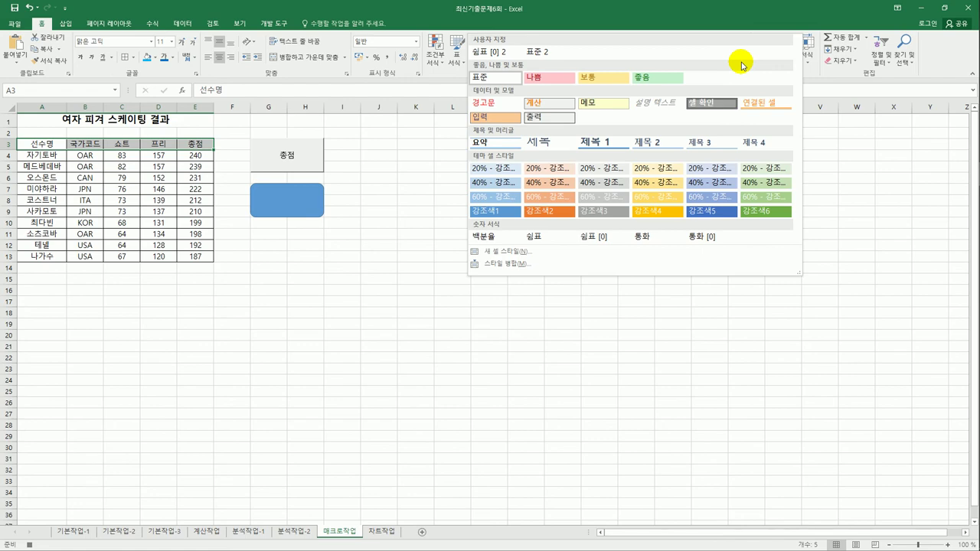
{"action": "left_click", "coordinate": [664, 214]}
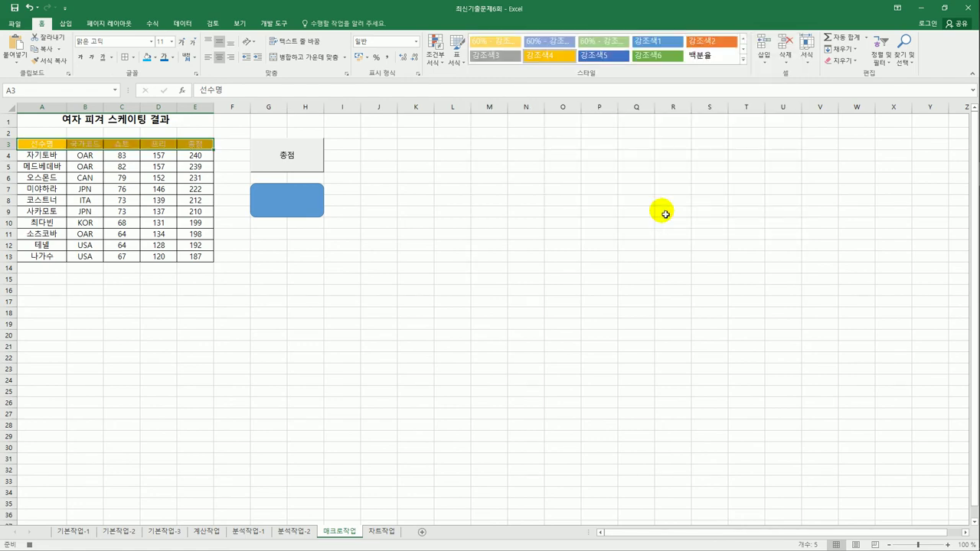
{"action": "left_click", "coordinate": [194, 146]}
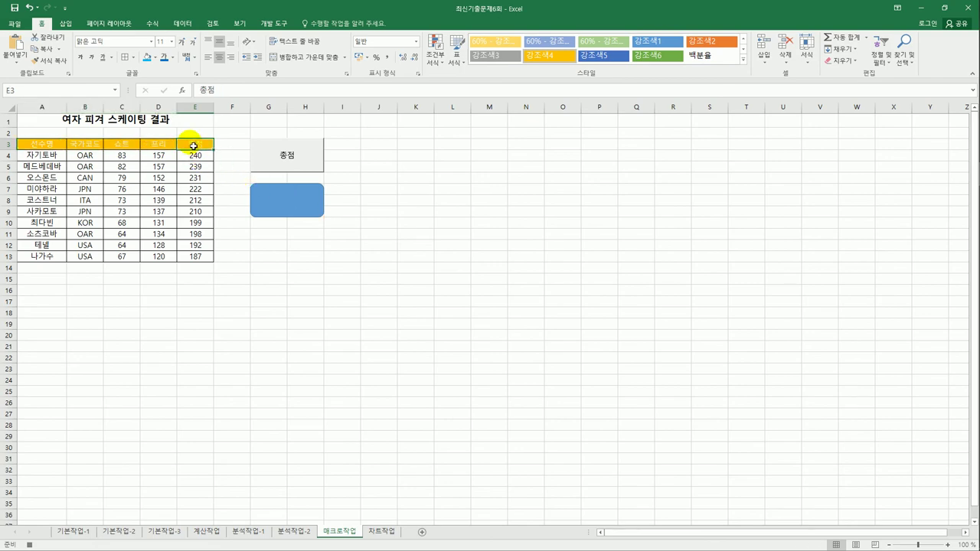
{"action": "left_click", "coordinate": [270, 23]}
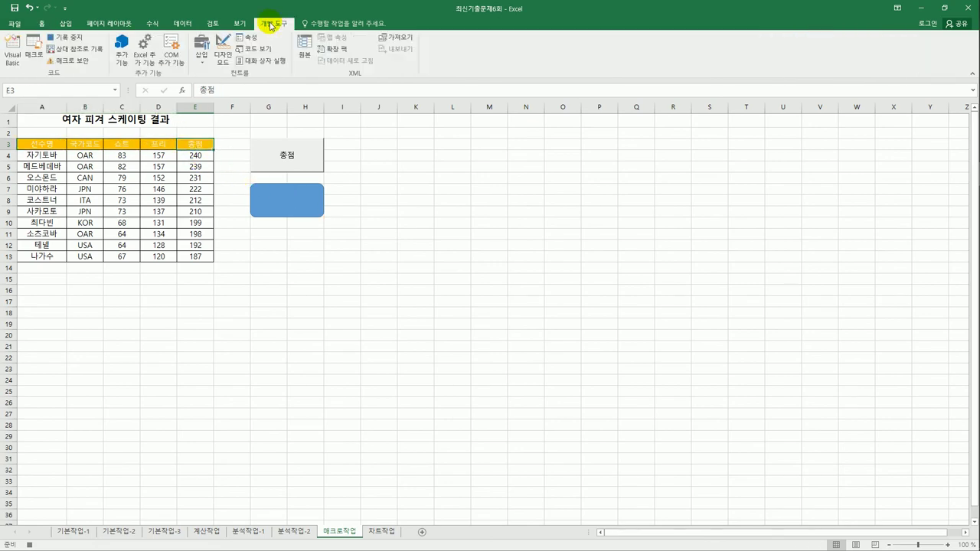
{"action": "left_click", "coordinate": [68, 37]}
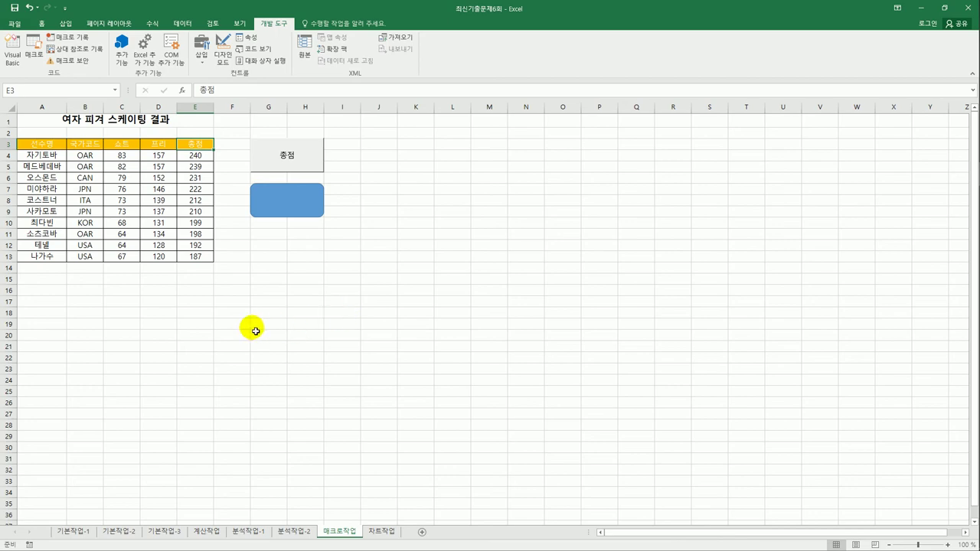
- Label the blue rounded rectangle below the 총점 button with the text 셀스타일
{"action": "right_click", "coordinate": [261, 212]}
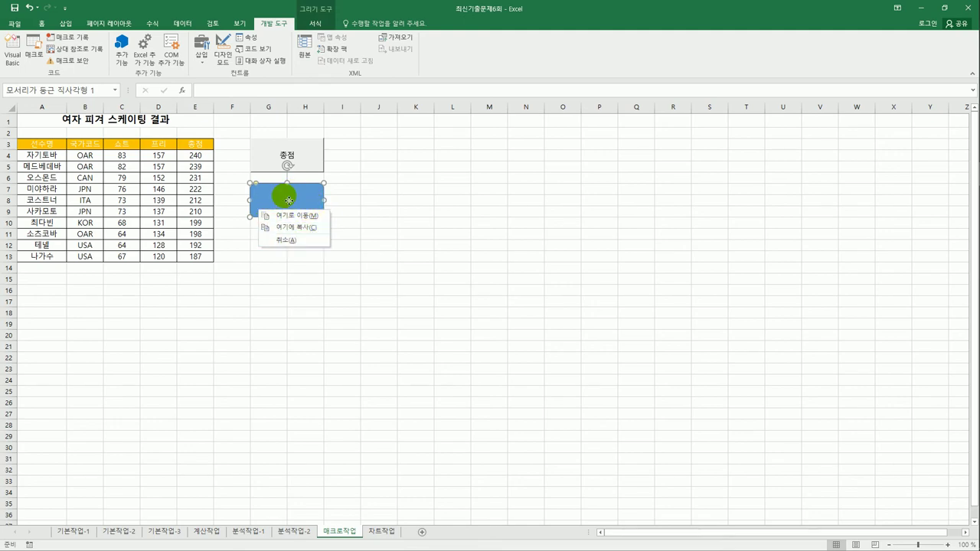
{"action": "right_click", "coordinate": [286, 199]}
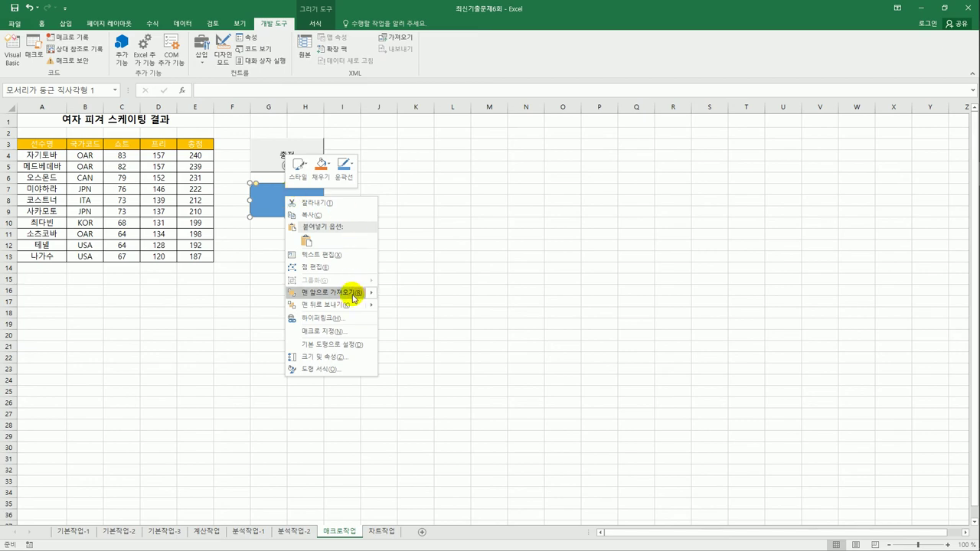
{"action": "left_click", "coordinate": [336, 255]}
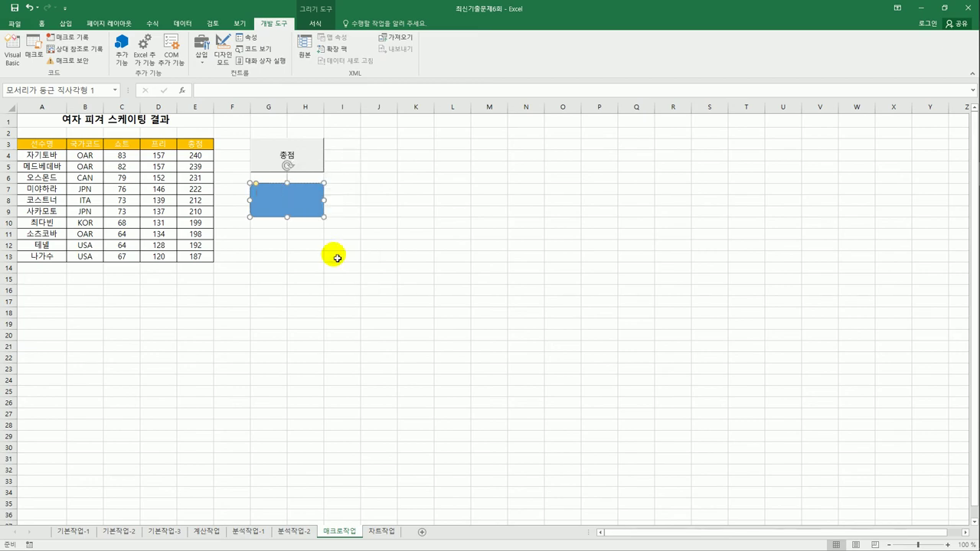
{"action": "type", "text": "셀스타일"}
{"action": "left_click", "coordinate": [337, 258]}
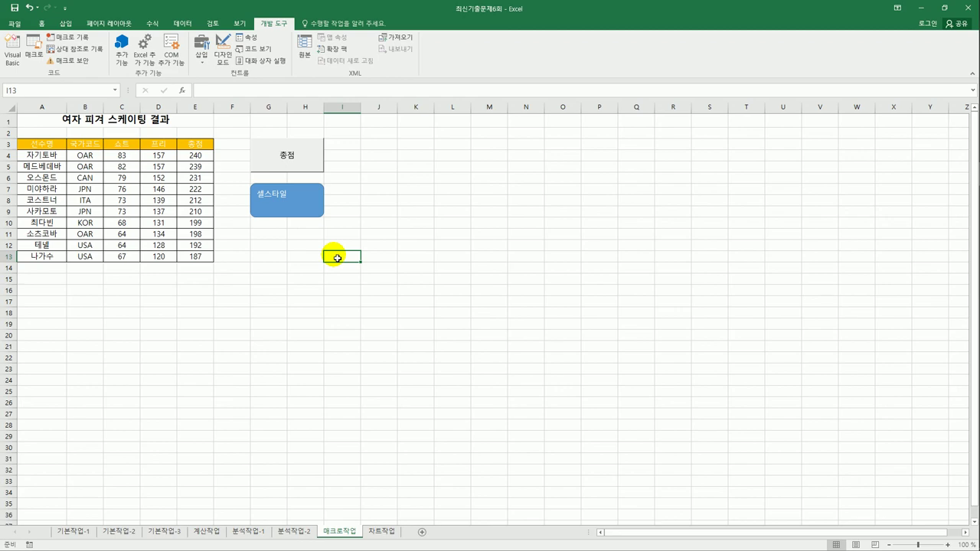
- On the 차트작업 sheet, set the chart's data range to A3:C3 and A7:C9 so it plots only 4월 to 6월
{"action": "left_click", "coordinate": [384, 536]}
{"action": "left_click", "coordinate": [455, 419]}
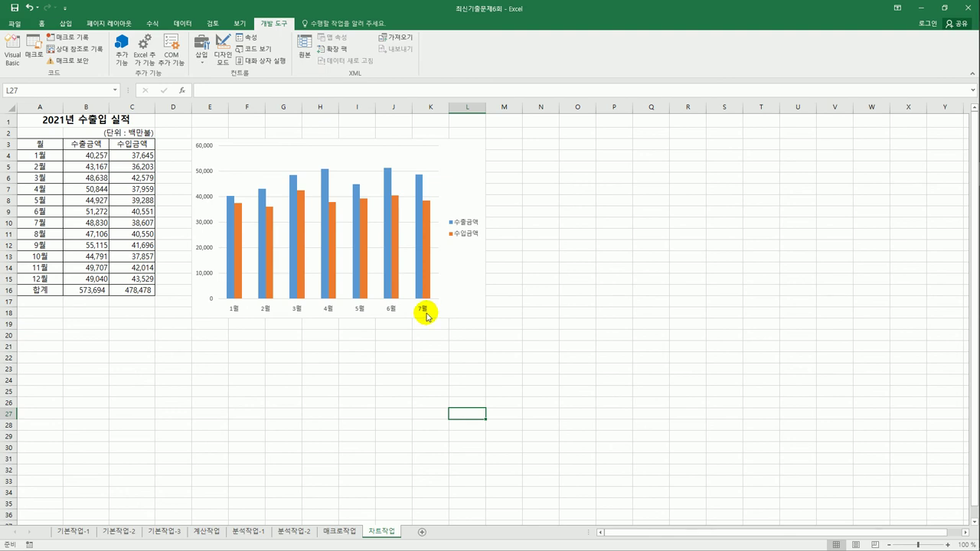
{"action": "right_click", "coordinate": [406, 160]}
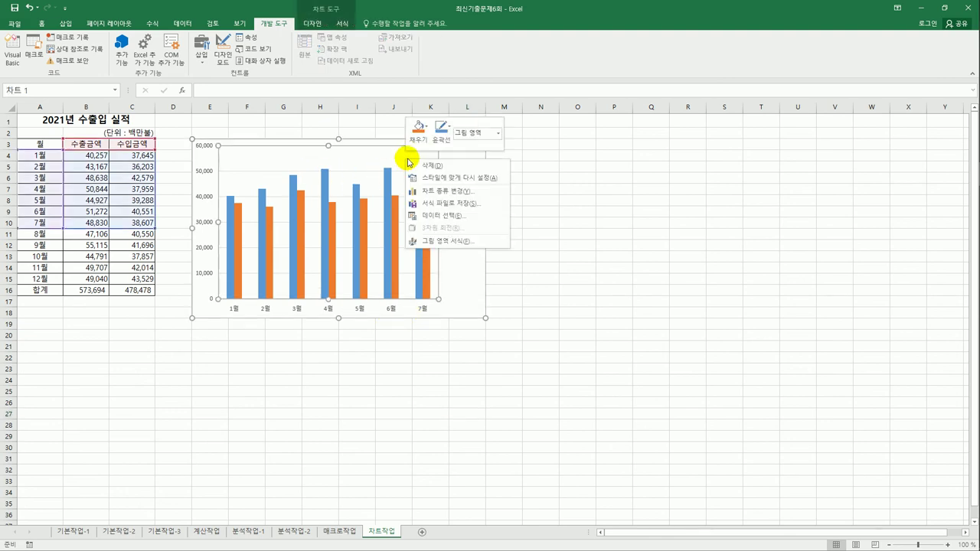
{"action": "left_click", "coordinate": [447, 215]}
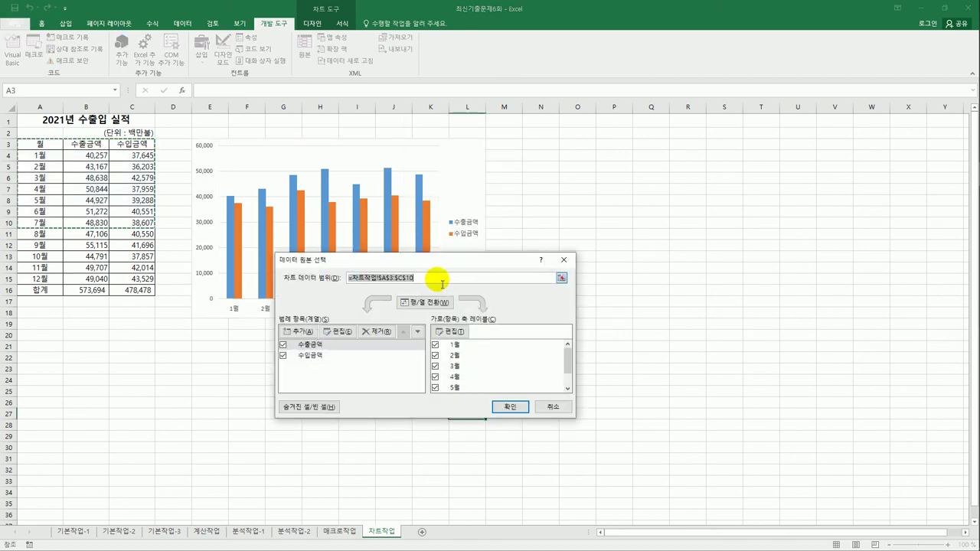
{"action": "left_click", "coordinate": [322, 284]}
{"action": "key", "text": "Delete"}
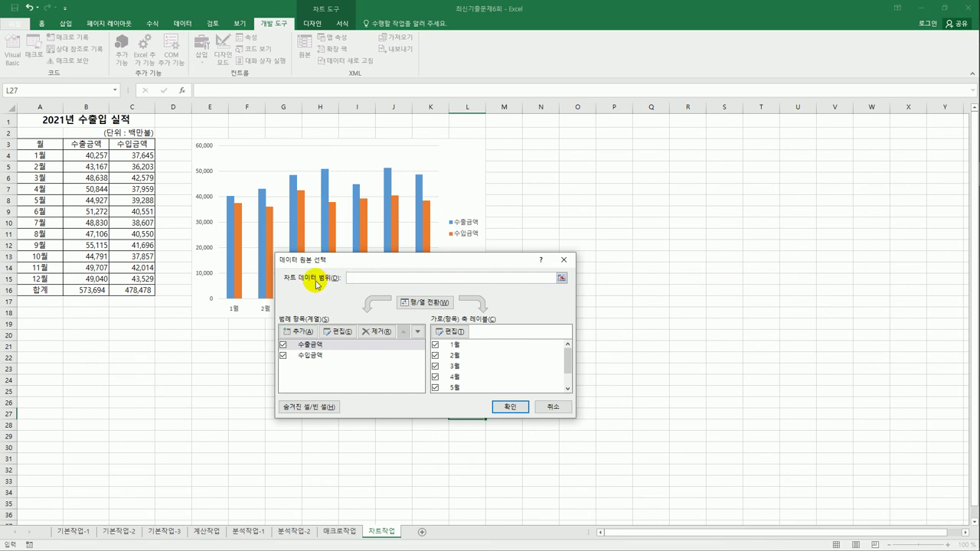
{"action": "left_click_drag", "start_coordinate": [34, 145], "coordinate": [124, 145]}
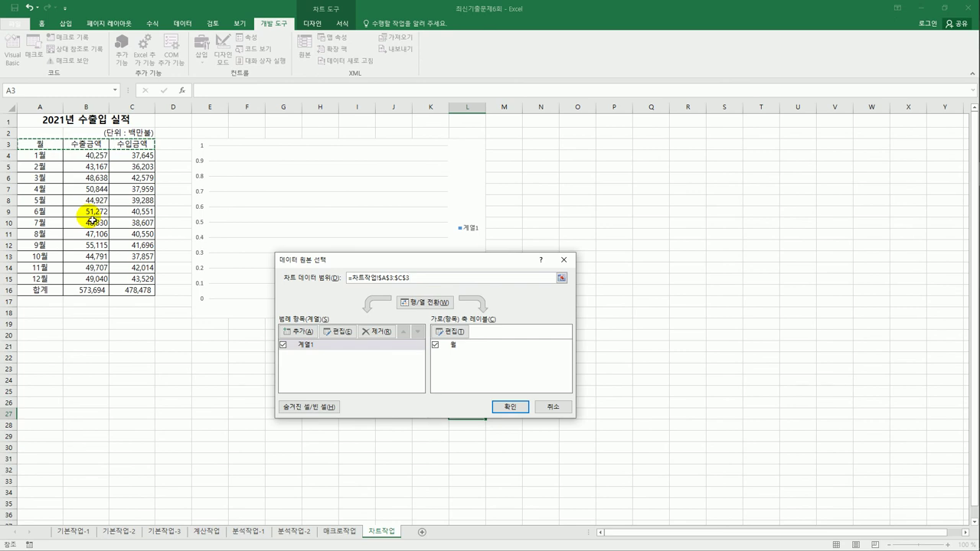
{"action": "left_click_drag", "start_coordinate": [39, 189], "coordinate": [135, 212], "text": "ctrl"}
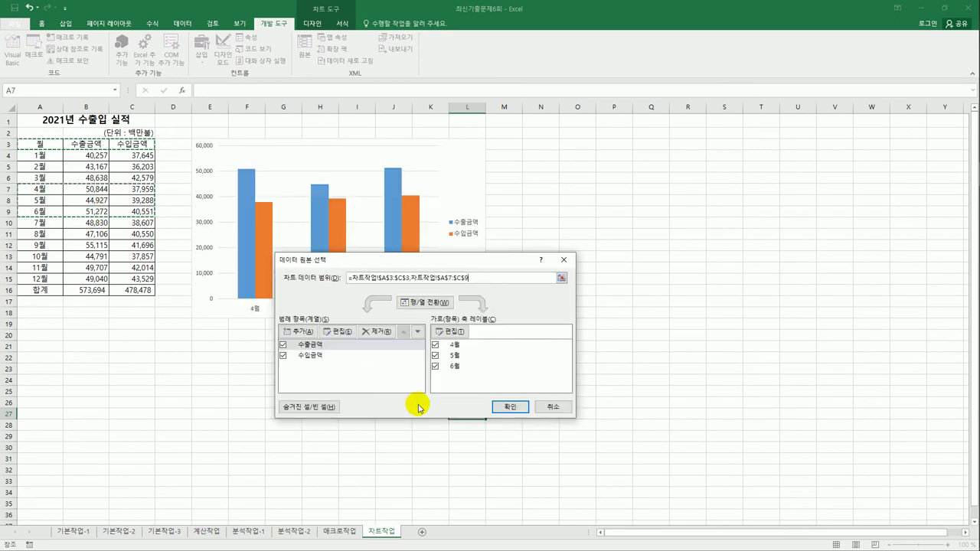
{"action": "left_click", "coordinate": [510, 407]}
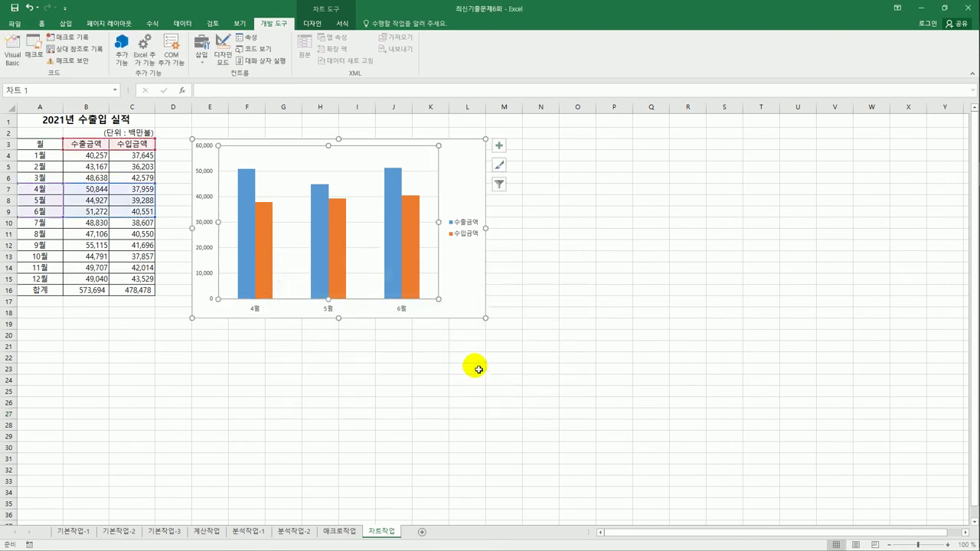
- Change the chart type to 표식이 있는 꺾은선형 (line with markers)
{"action": "right_click", "coordinate": [466, 163]}
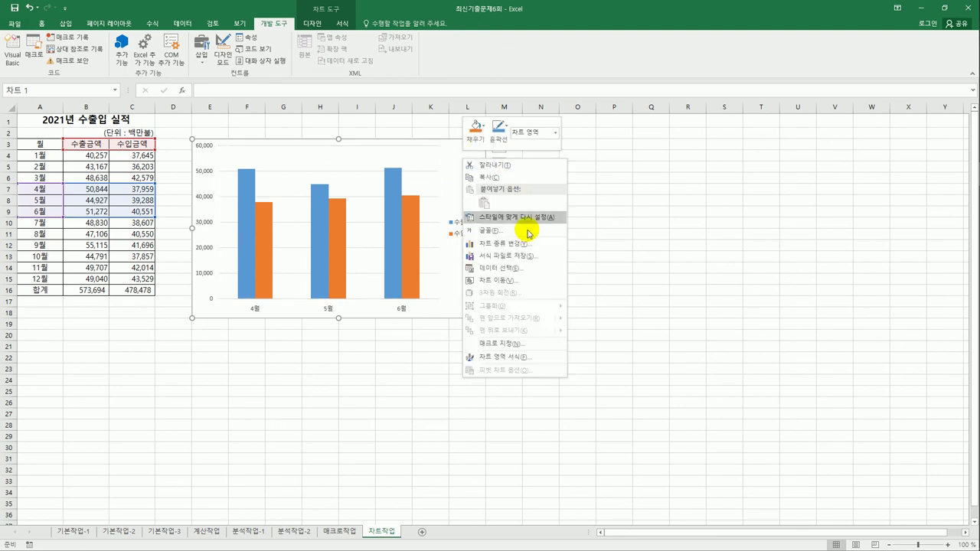
{"action": "left_click", "coordinate": [536, 223]}
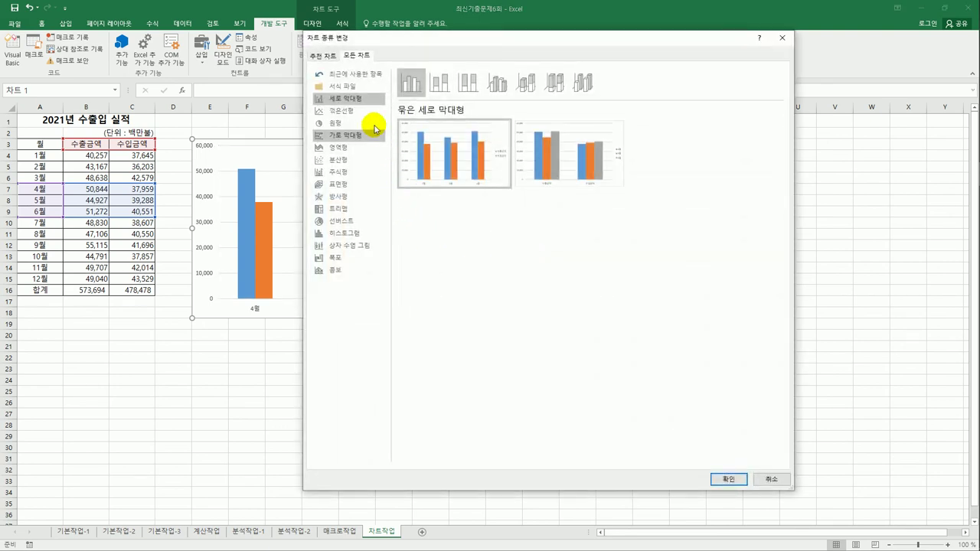
{"action": "left_click", "coordinate": [368, 113]}
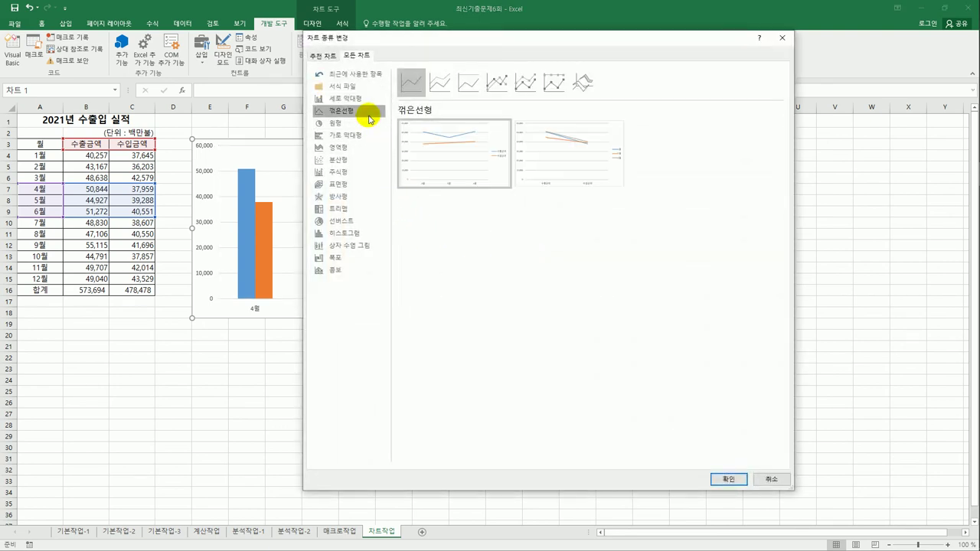
{"action": "left_click", "coordinate": [501, 86]}
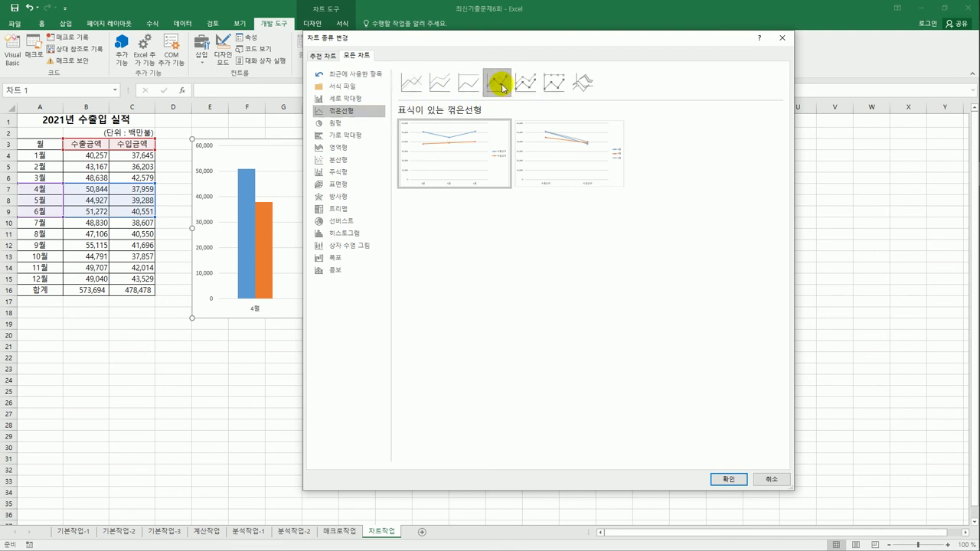
{"action": "left_click", "coordinate": [741, 480]}
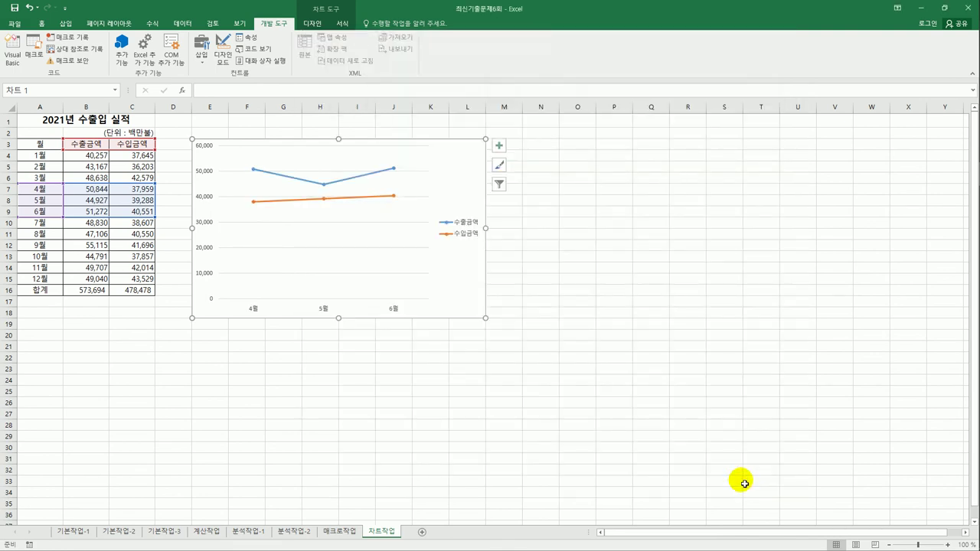
- Add a chart title above the plot reading 2/4분기 수출입 현황
{"action": "left_click", "coordinate": [503, 147]}
{"action": "left_click", "coordinate": [502, 147]}
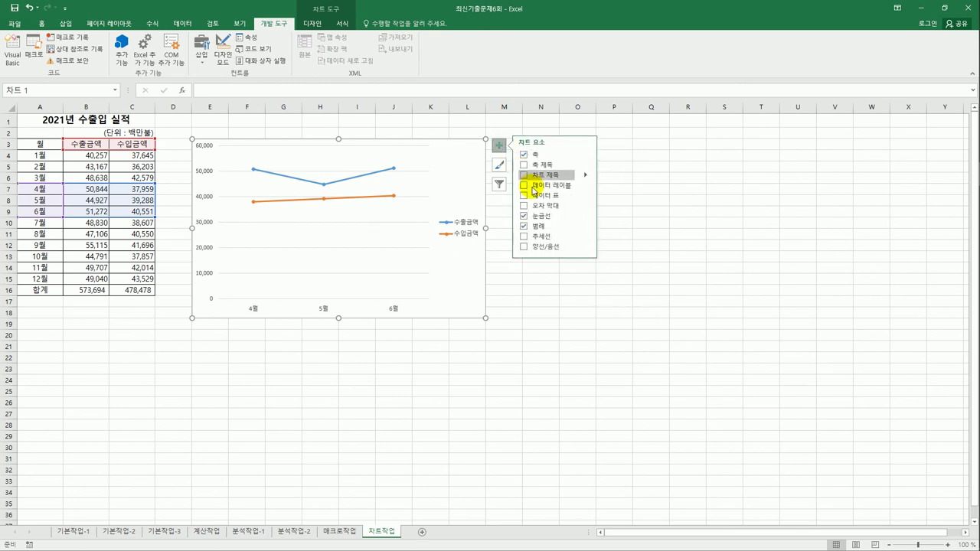
{"action": "left_click", "coordinate": [543, 173]}
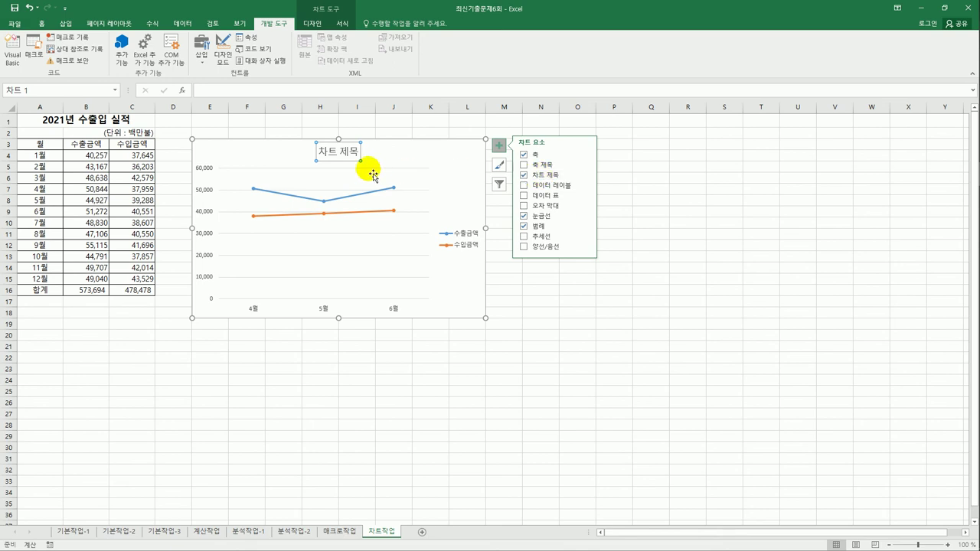
{"action": "left_click", "coordinate": [325, 153]}
{"action": "left_click_drag", "start_coordinate": [318, 152], "coordinate": [368, 153]}
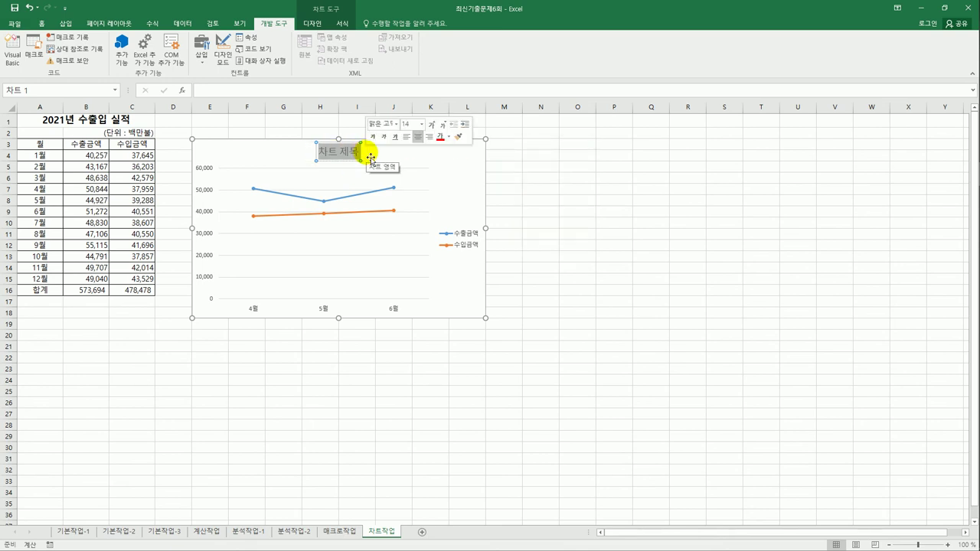
{"action": "type", "text": "2/"}
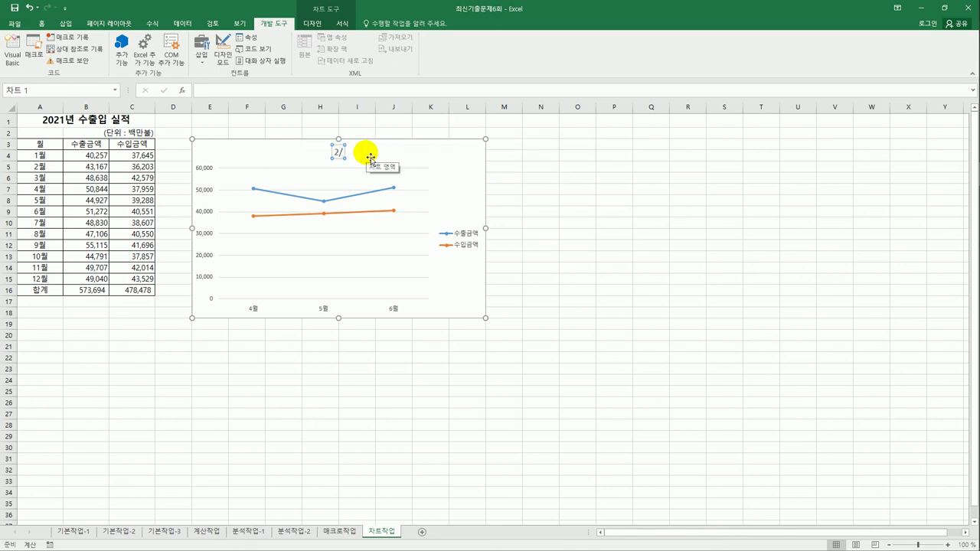
{"action": "type", "text": "4ㅂ"}
{"action": "type", "text": "분기 수출입"}
{"action": "type", "text": " 현황"}
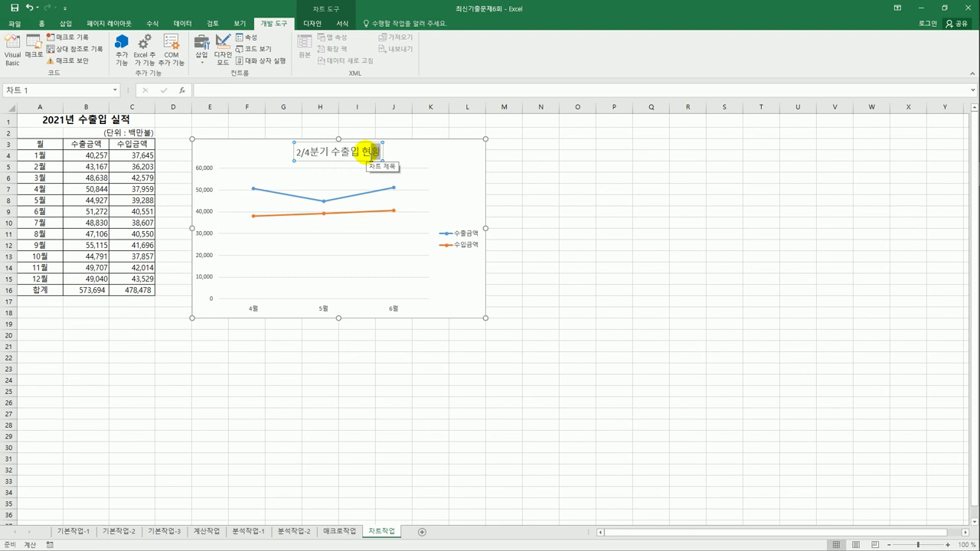
{"action": "left_click", "coordinate": [478, 170]}
- Place the chart's legend at 아래쪽, below the plot area
{"action": "left_click", "coordinate": [498, 145]}
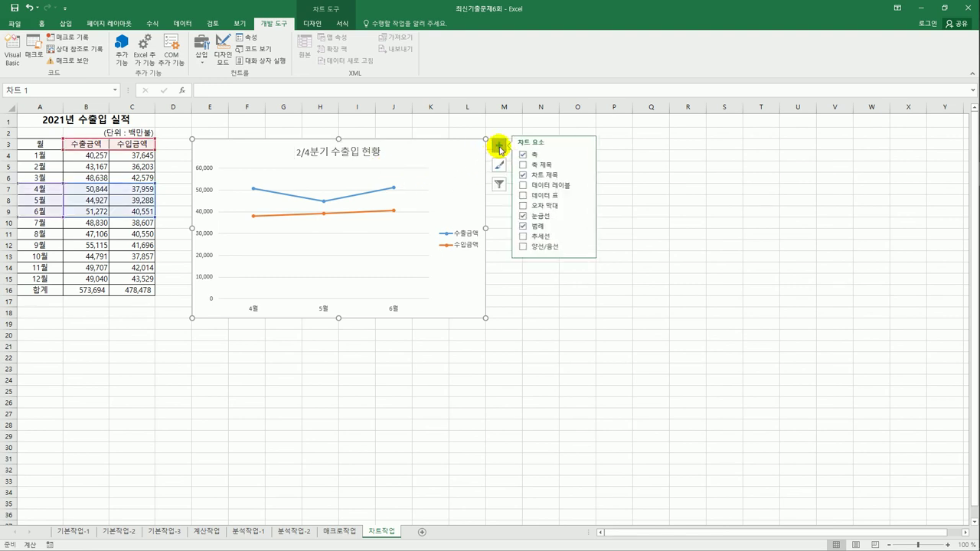
{"action": "left_click", "coordinate": [587, 226]}
{"action": "left_click", "coordinate": [609, 262]}
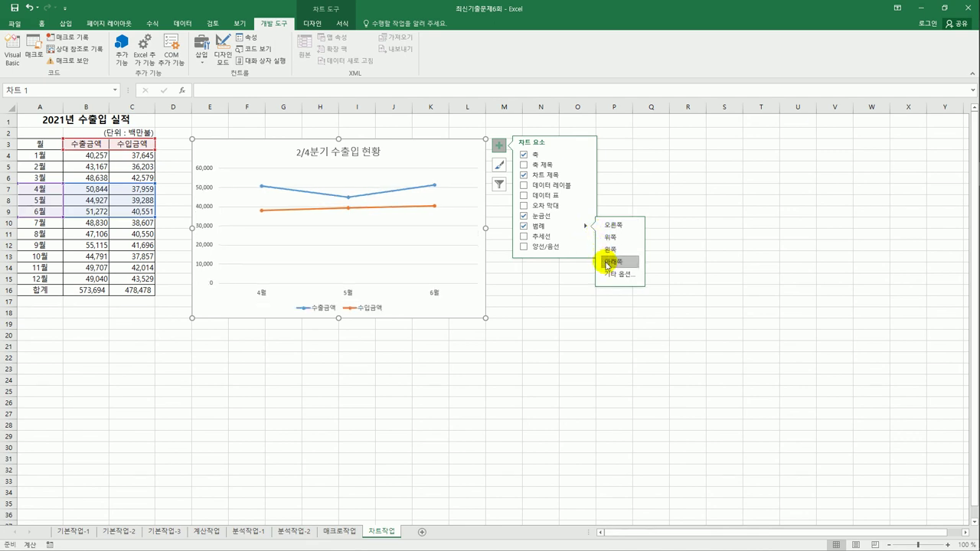
{"action": "left_click", "coordinate": [543, 391]}
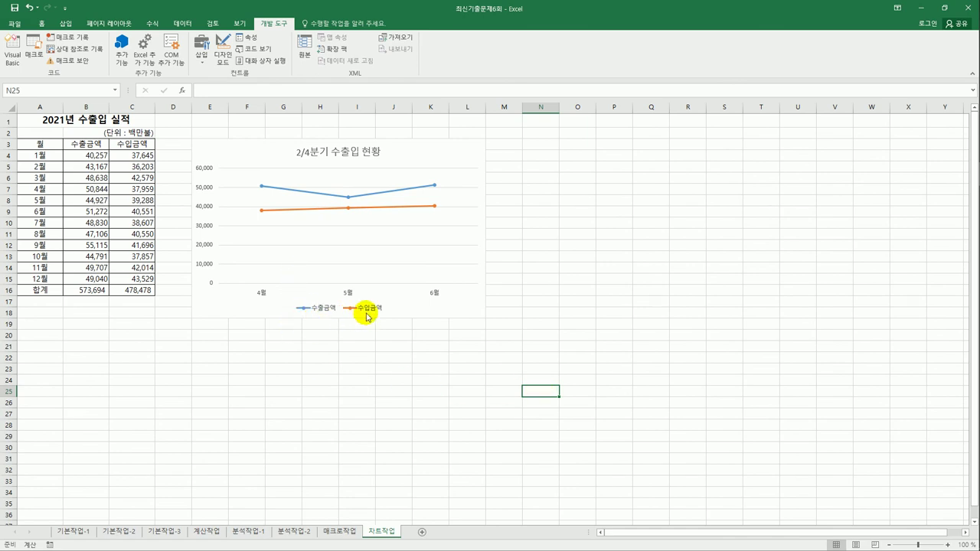
- Add a data label at 아래쪽 to only the 4월 point of the 수입금액 series
{"action": "left_click", "coordinate": [261, 211]}
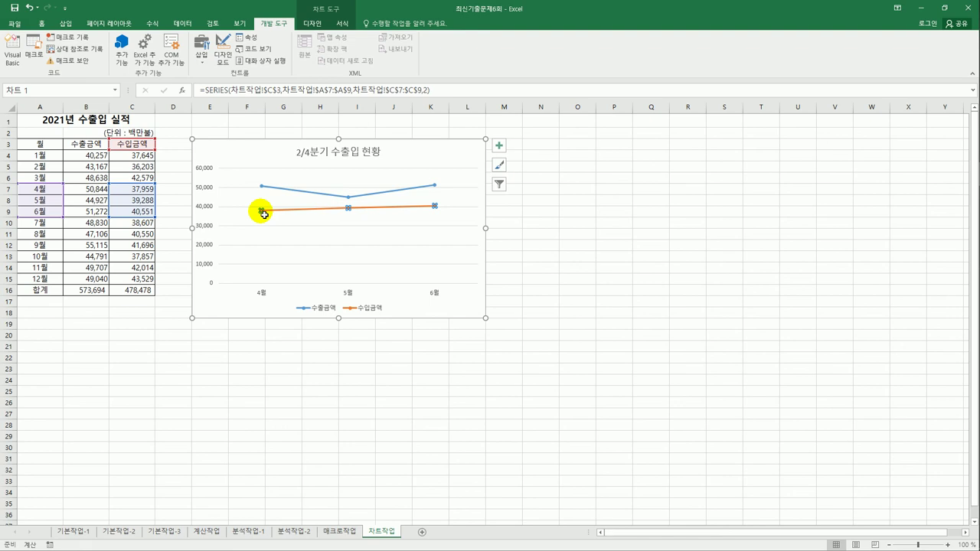
{"action": "left_click", "coordinate": [261, 211]}
{"action": "left_click", "coordinate": [497, 147]}
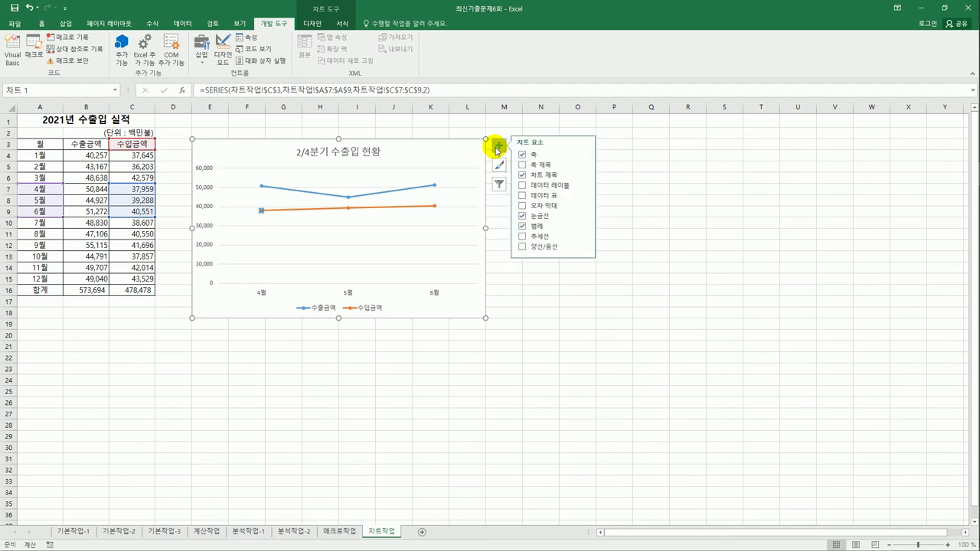
{"action": "left_click", "coordinate": [586, 188]}
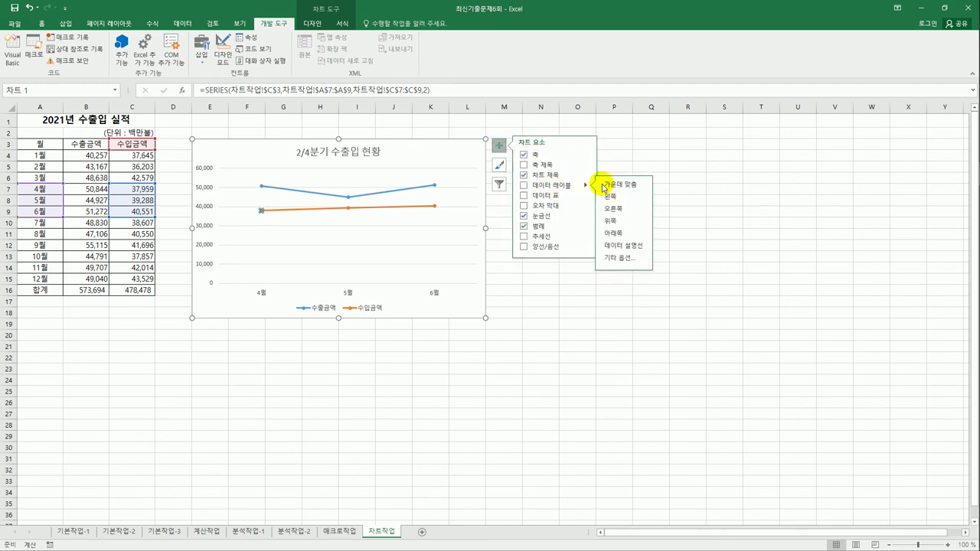
{"action": "left_click", "coordinate": [610, 234]}
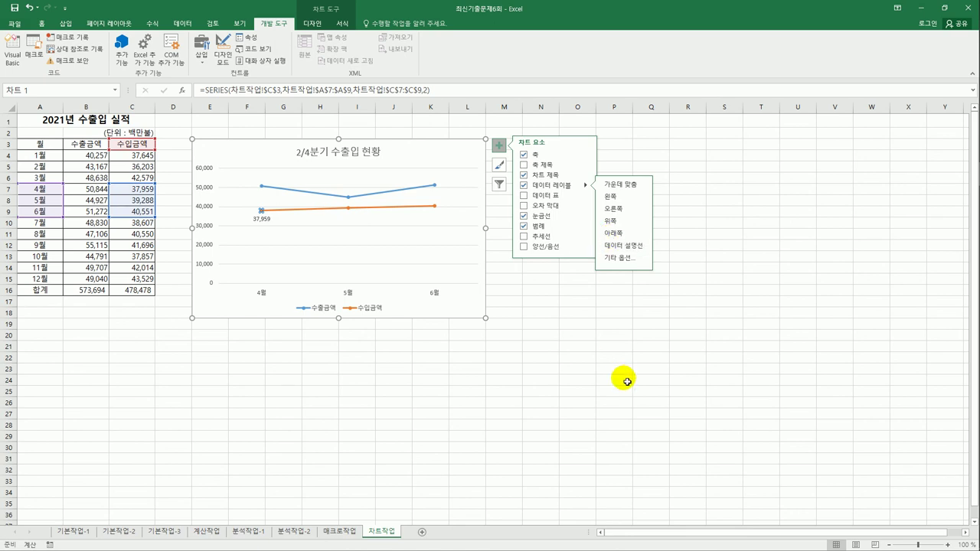
- Apply the centred 안쪽 (inner) shadow preset to the chart area
{"action": "left_click", "coordinate": [451, 159]}
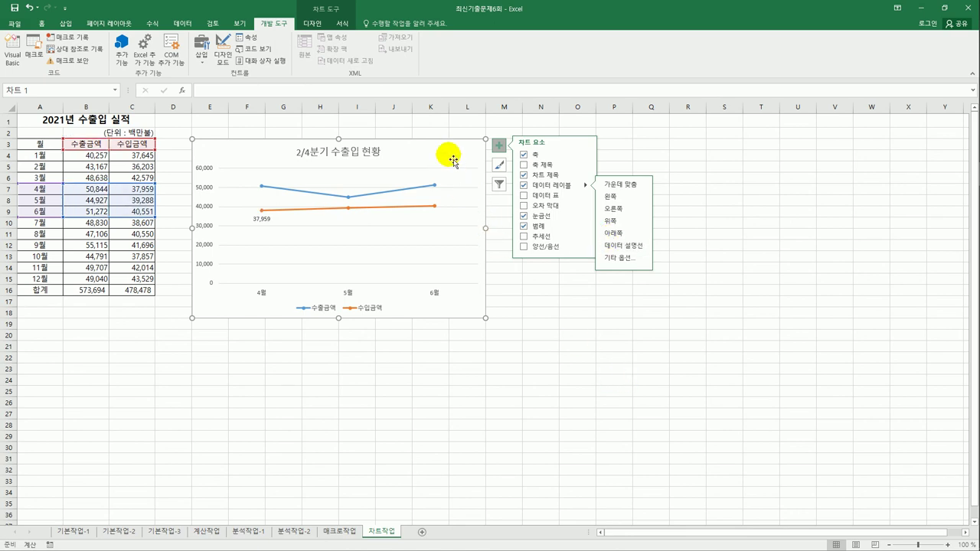
{"action": "right_click", "coordinate": [448, 153]}
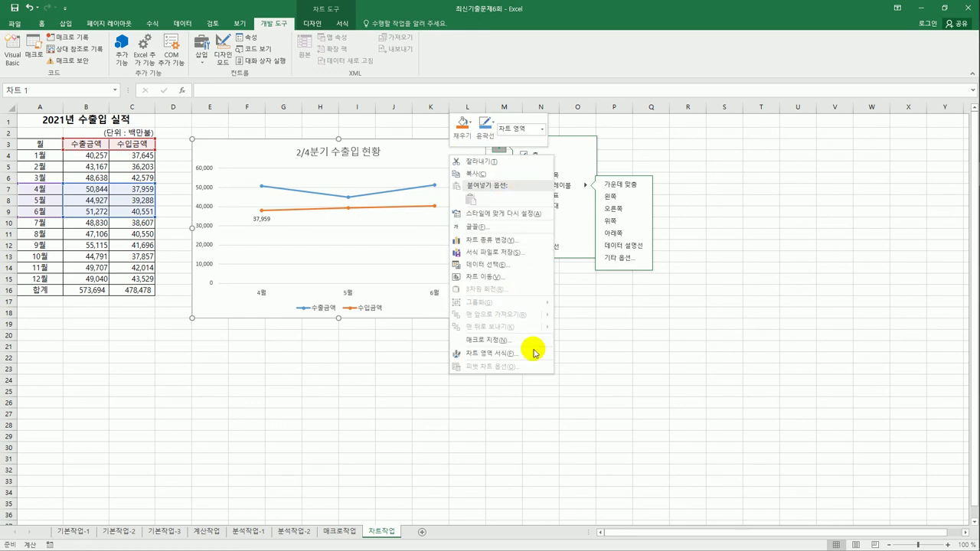
{"action": "key", "text": "Escape"}
{"action": "key", "text": "ctrl+1"}
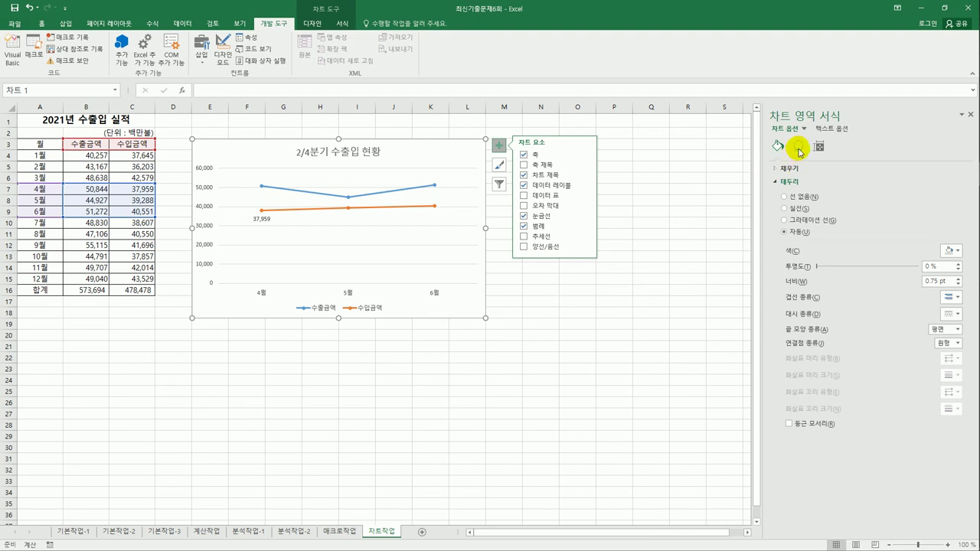
{"action": "left_click", "coordinate": [799, 149]}
{"action": "left_click", "coordinate": [794, 168]}
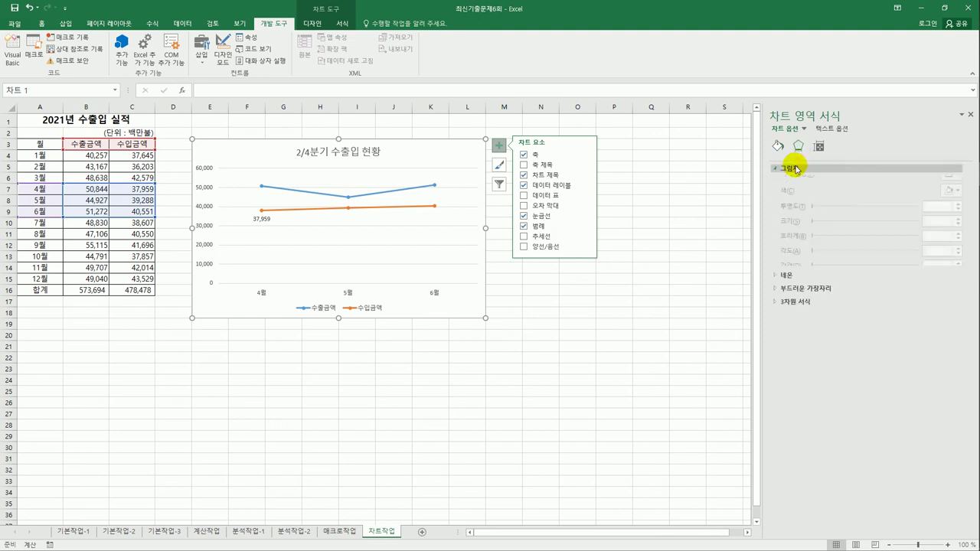
{"action": "left_click", "coordinate": [950, 182]}
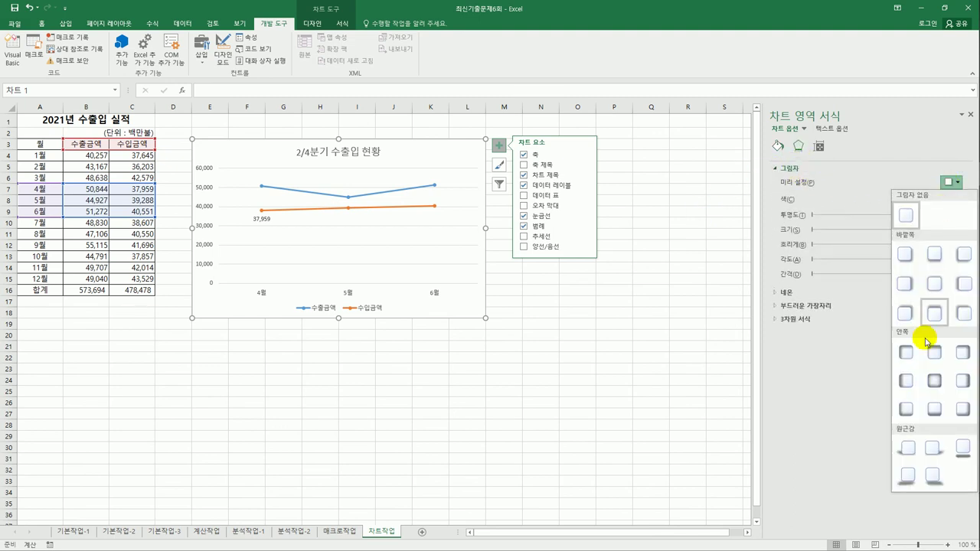
{"action": "left_click", "coordinate": [934, 380]}
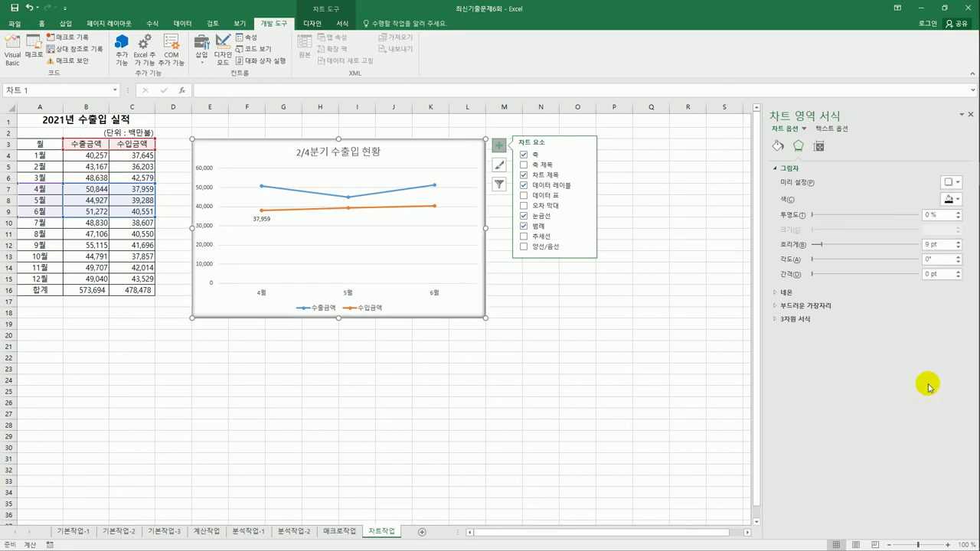
- Give the chart area's border rounded corners (둥근 모서리) and deselect the chart
{"action": "left_click", "coordinate": [778, 147]}
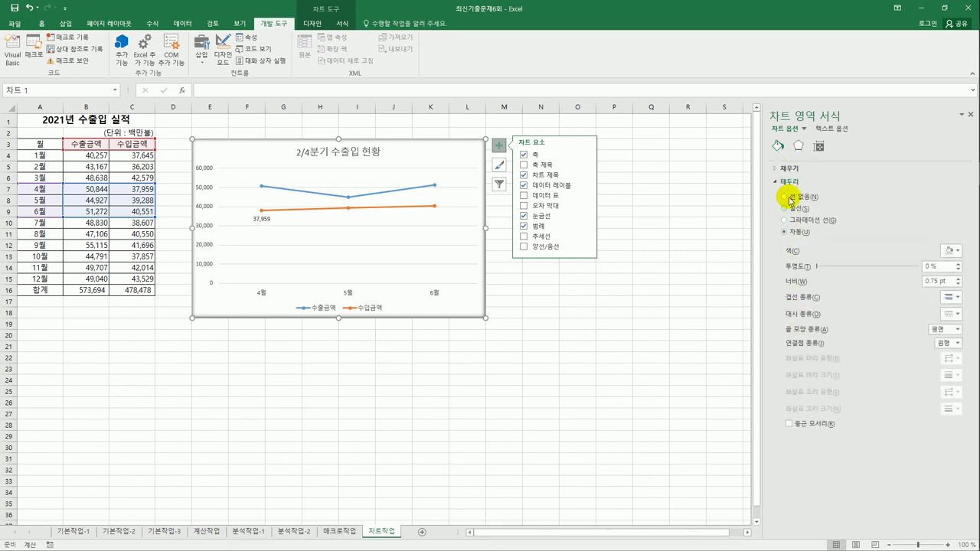
{"action": "left_click", "coordinate": [811, 424]}
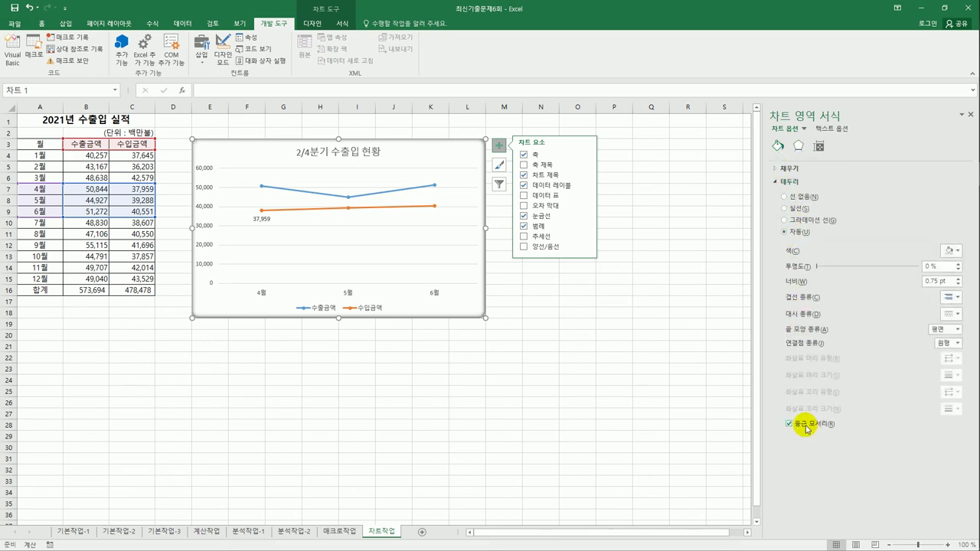
{"action": "left_click", "coordinate": [638, 436]}
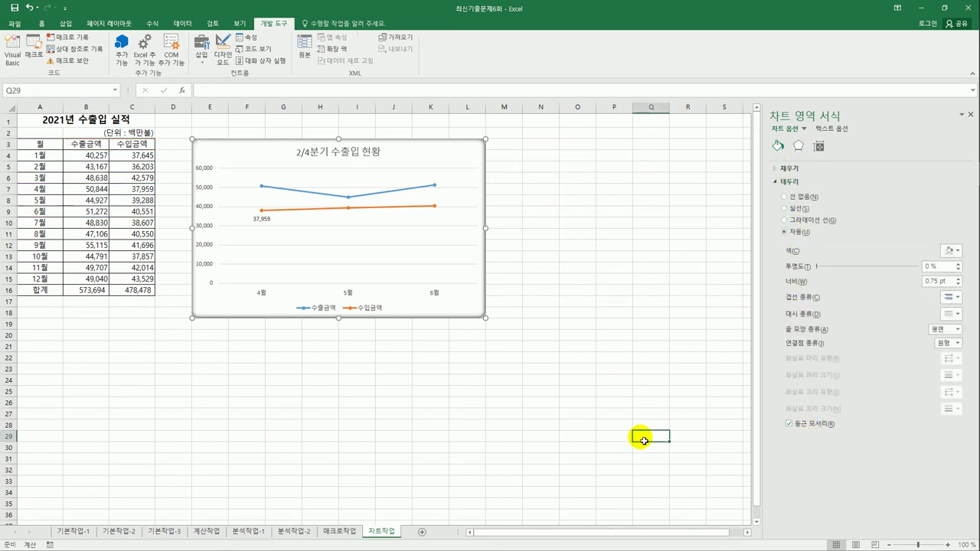
{"action": "left_click", "coordinate": [533, 408]}
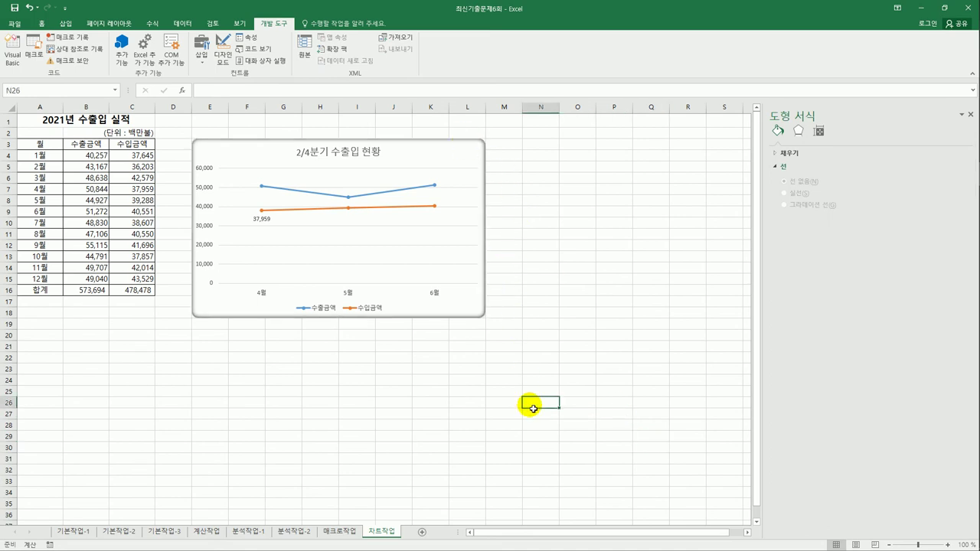